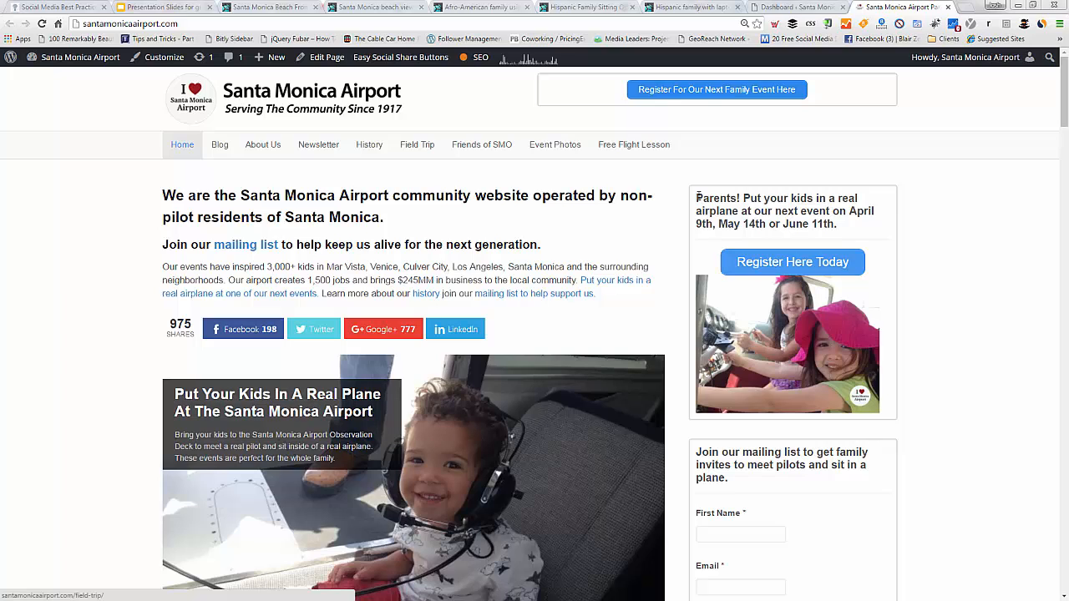
# Step: Review the homepage's family event notice, then the Field Trip page's event details and registration form
pyautogui.moveTo(697, 197); pyautogui.dragTo(849, 224)
pyautogui.click(849, 223)
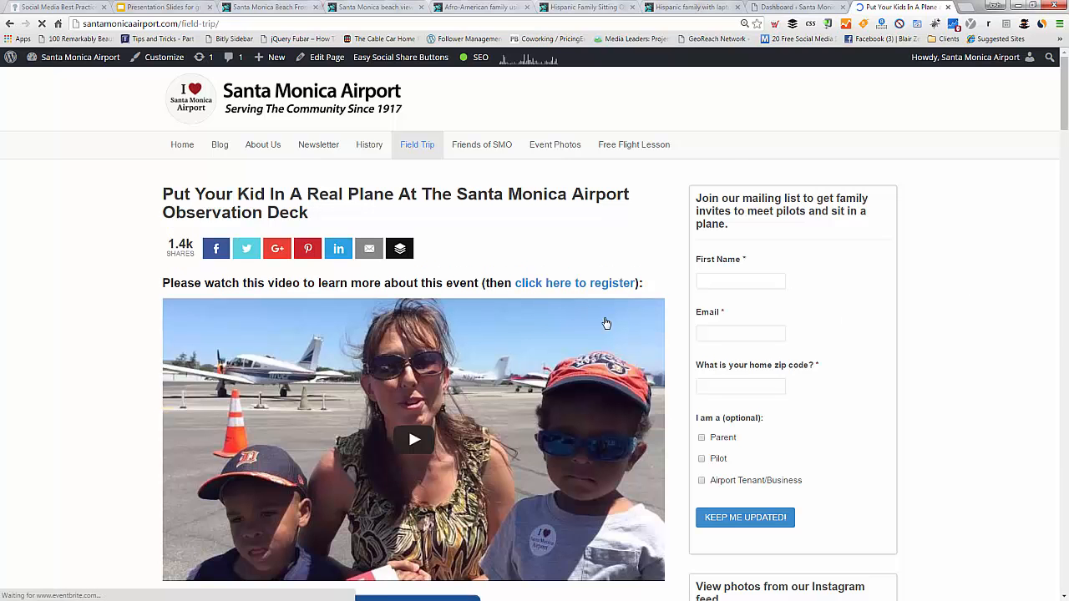
pyautogui.scroll(-2, 104, 370)
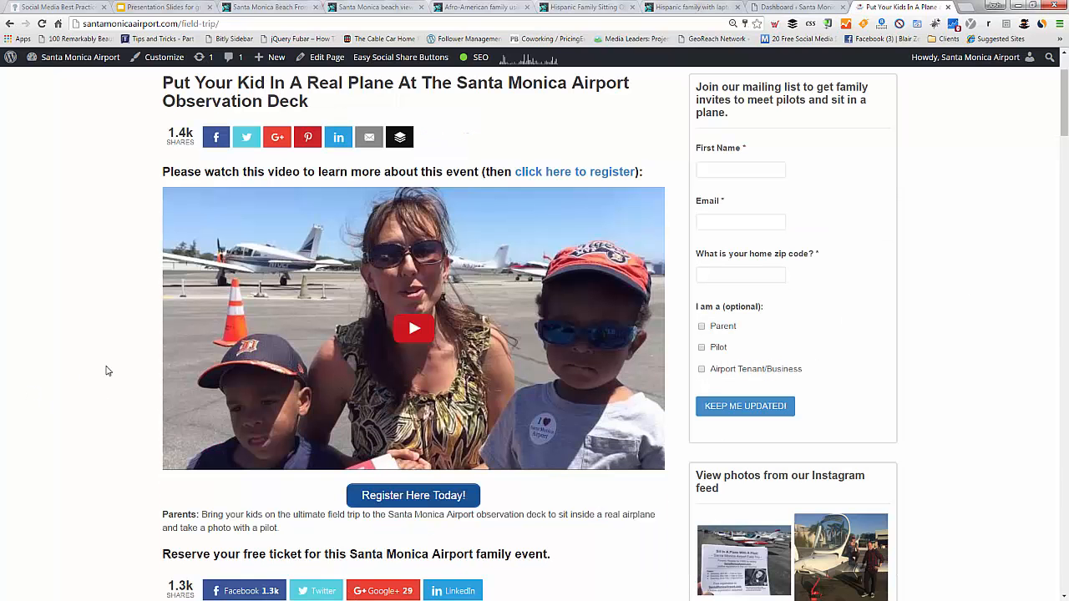
pyautogui.scroll(-2, 106, 371)
pyautogui.scroll(-3, 106, 371)
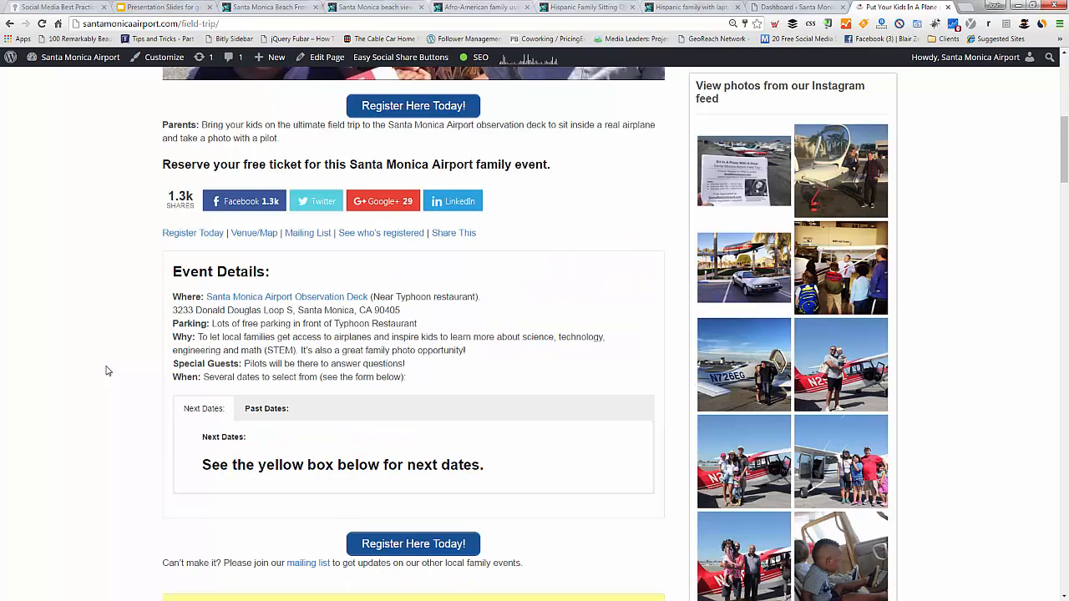
pyautogui.scroll(-2, 105, 370)
pyautogui.scroll(-2, 467, 267)
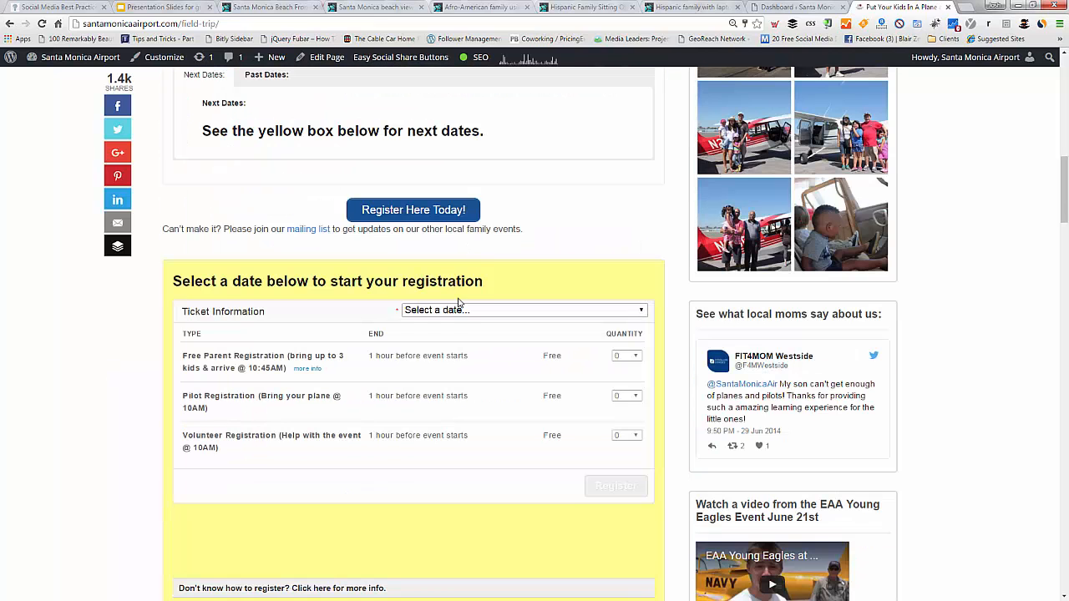
pyautogui.scroll(-1, 458, 301)
pyautogui.click(59, 389)
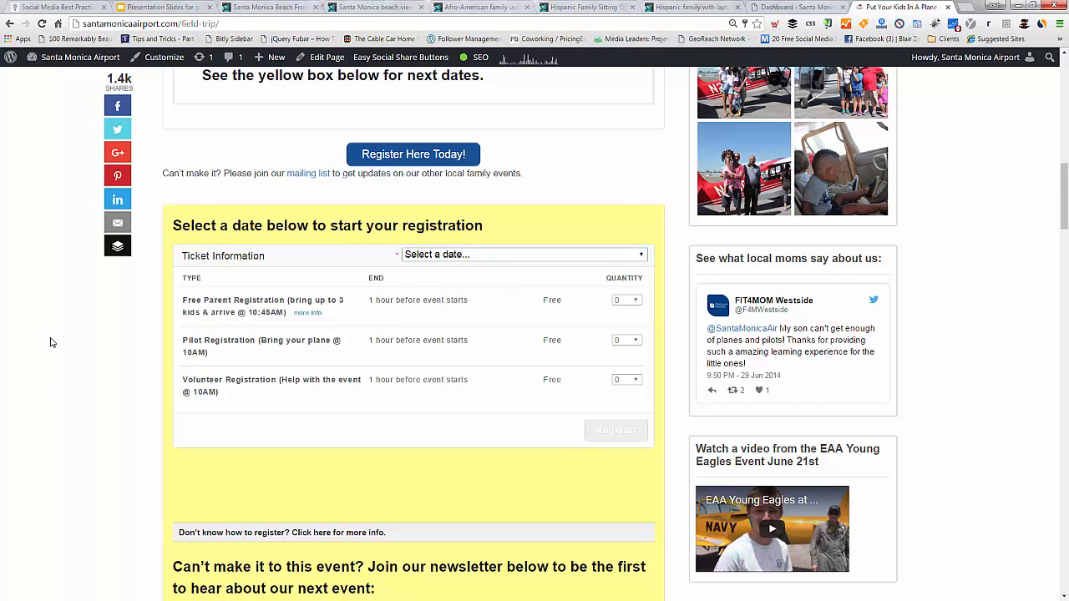
pyautogui.scroll(10, 50, 343)
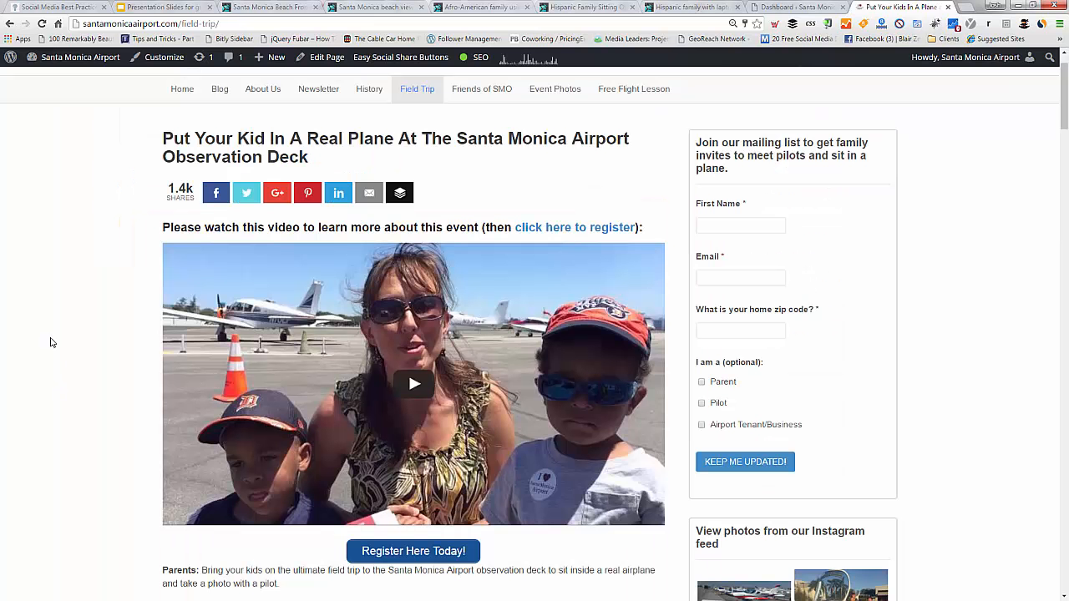
pyautogui.scroll(1, 50, 343)
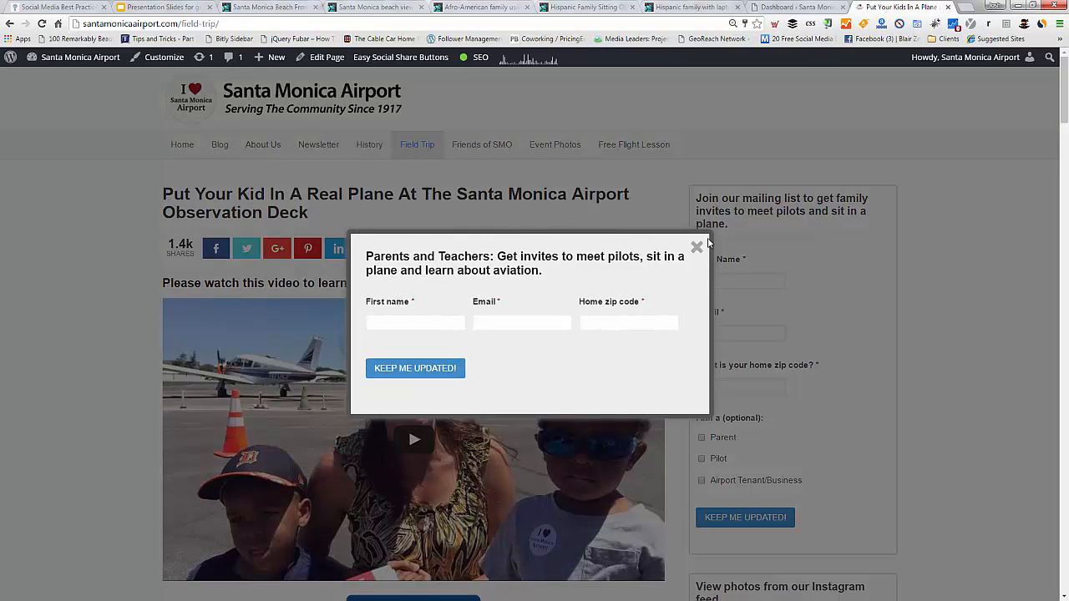
pyautogui.click(190, 245)
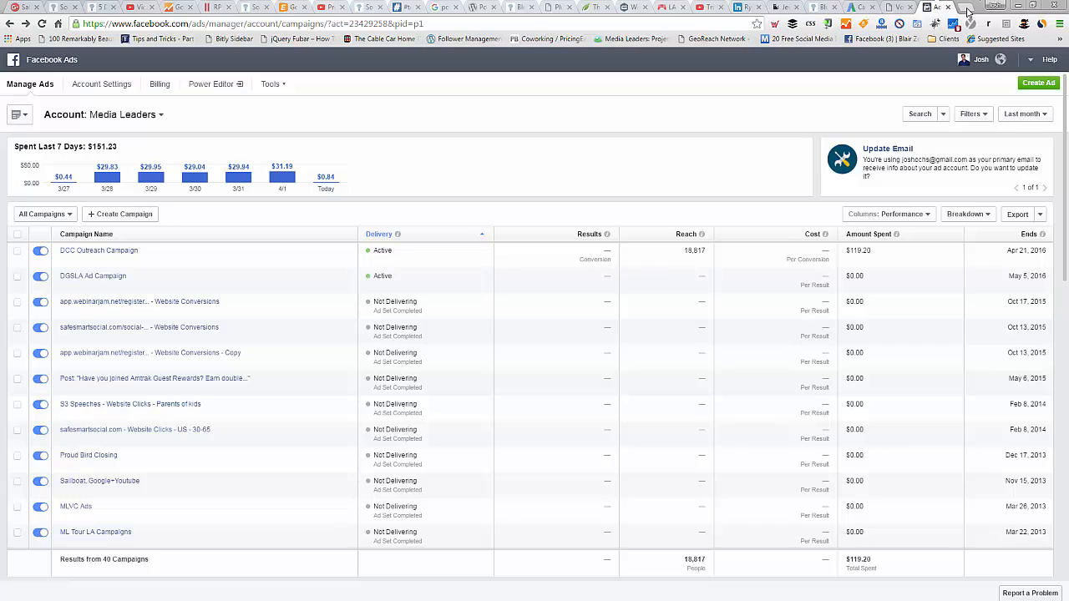
# Step: Open facebook.com in a new browser tab
pyautogui.click(964, 9)
pyautogui.write('face')
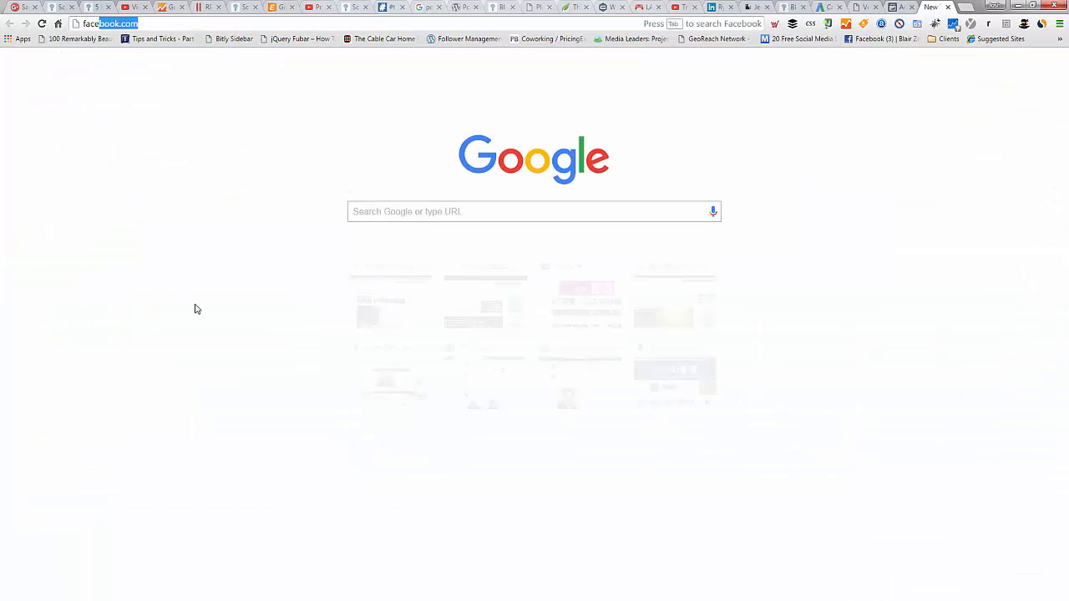
pyautogui.press('Return')
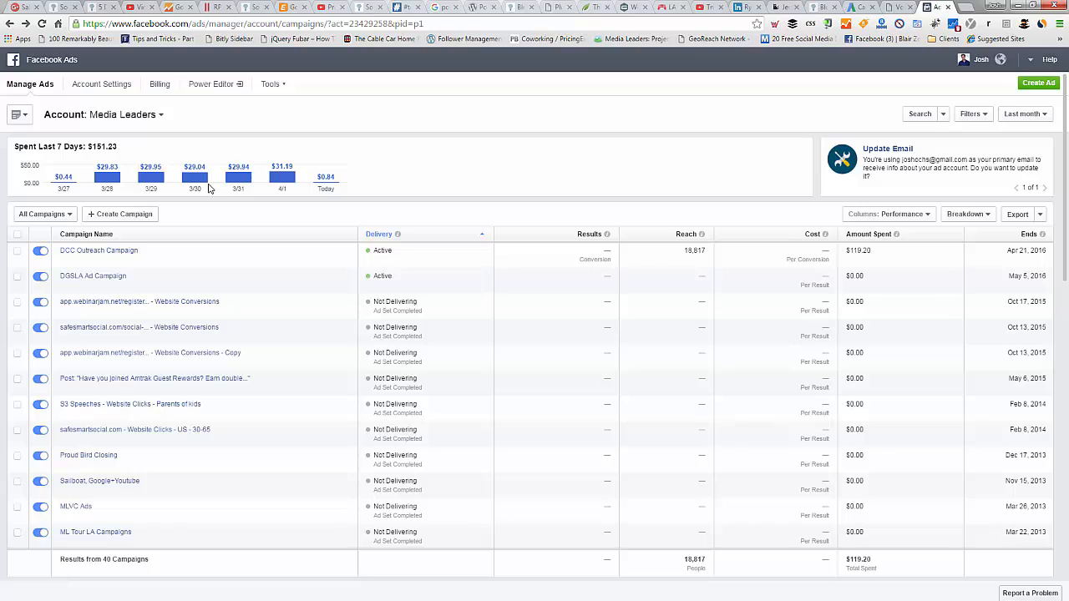
# Step: Create a new Facebook ad campaign with the objective "Send people to your website"
pyautogui.click(106, 219)
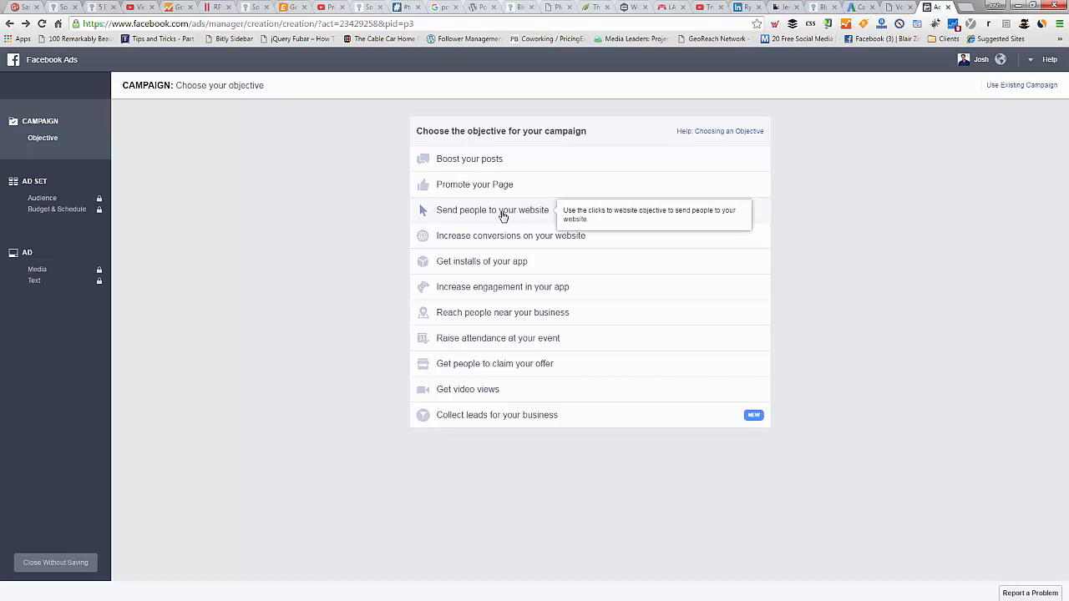
pyautogui.click(503, 216)
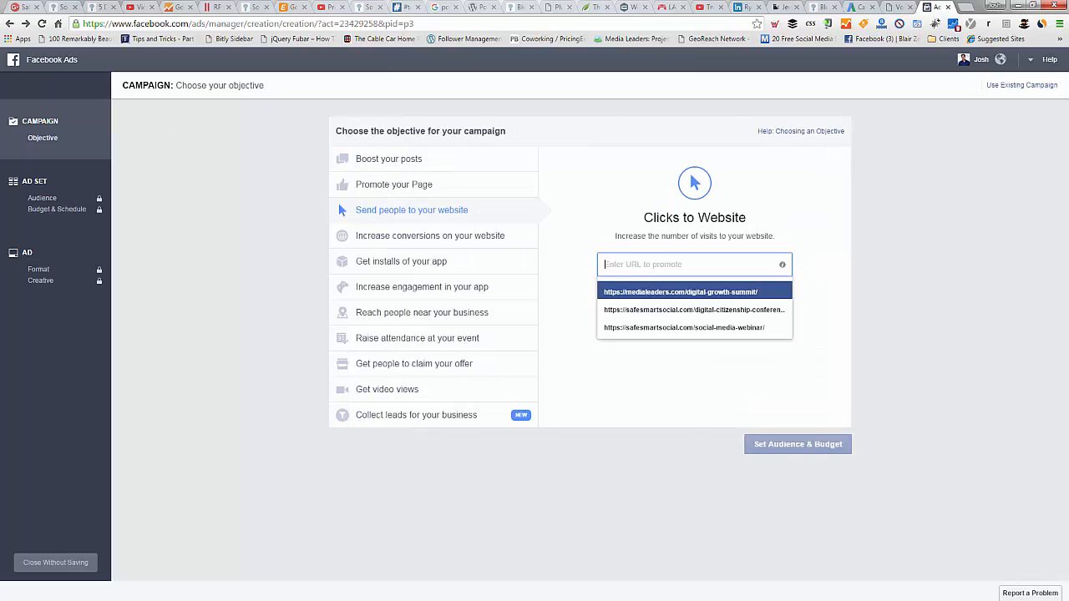
# Step: Arrange the Santa Monica Airport page and the Facebook Ads window next to each other
pyautogui.moveTo(0, 70); pyautogui.dragTo(202, 55)
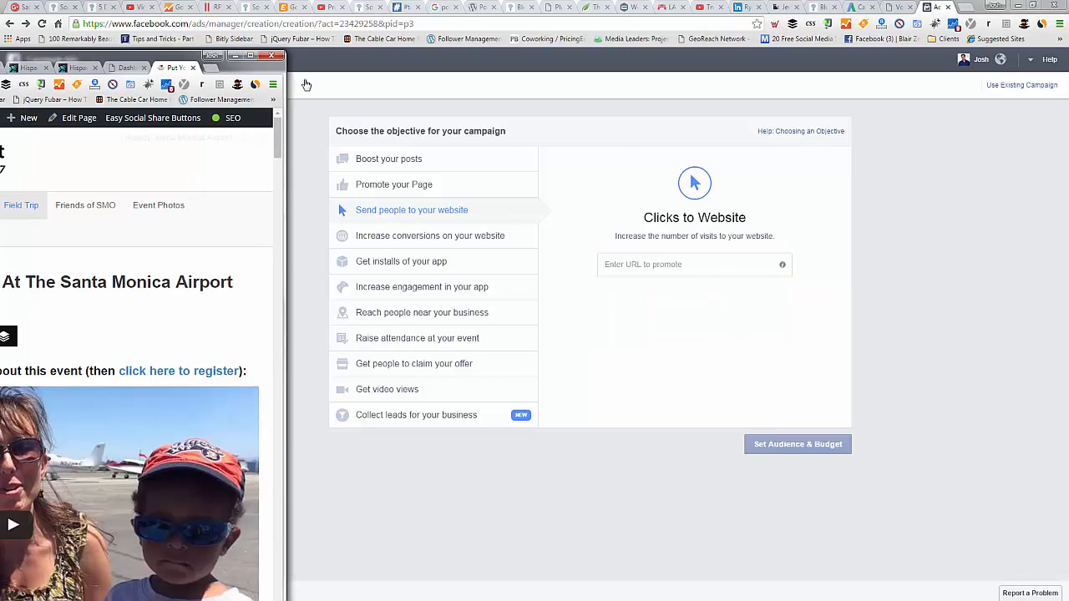
pyautogui.press('super+Left')
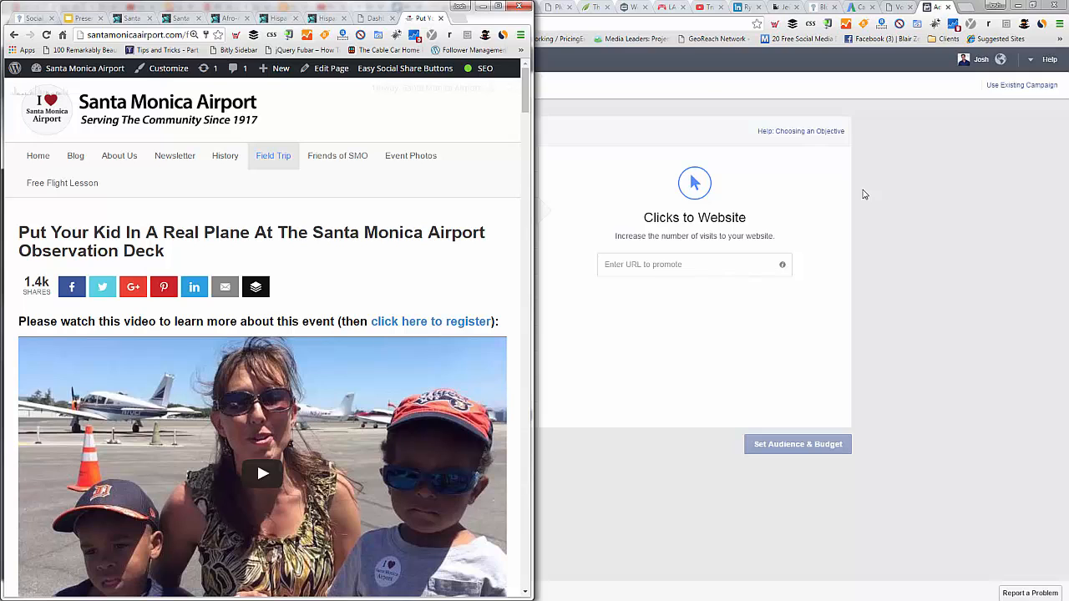
pyautogui.click(864, 194)
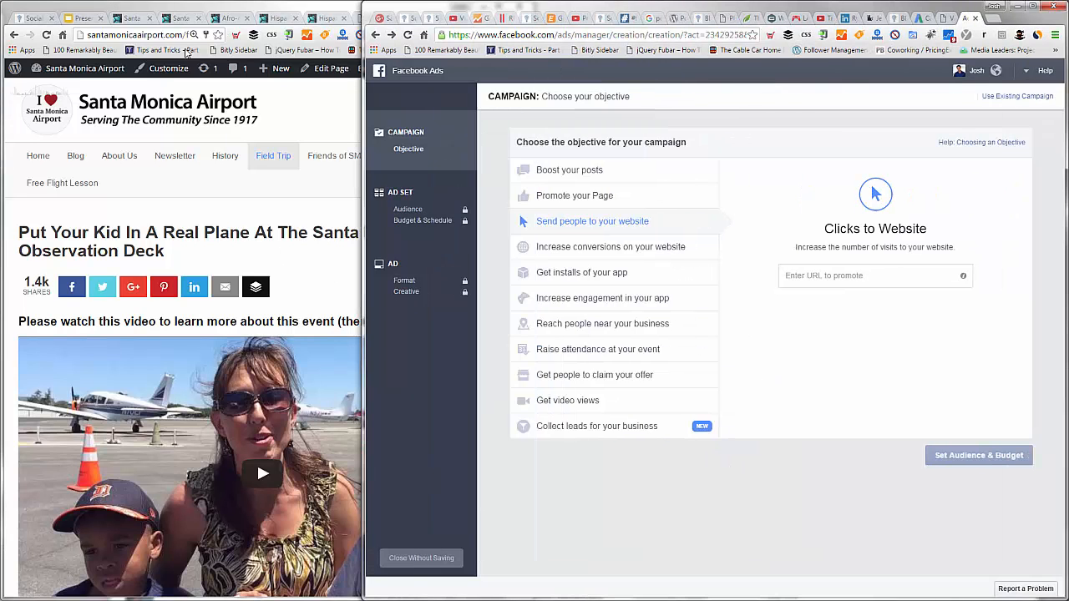
# Step: Copy the Field Trip page's address and enter it as the URL to share in the Google Analytics URL Builder
pyautogui.click(190, 36)
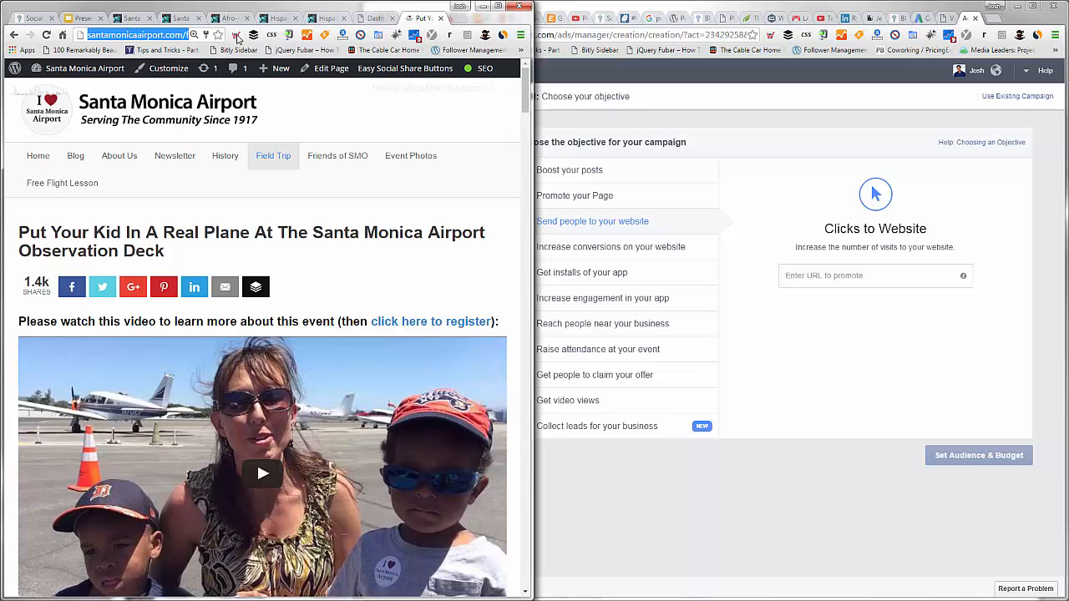
pyautogui.click(237, 37)
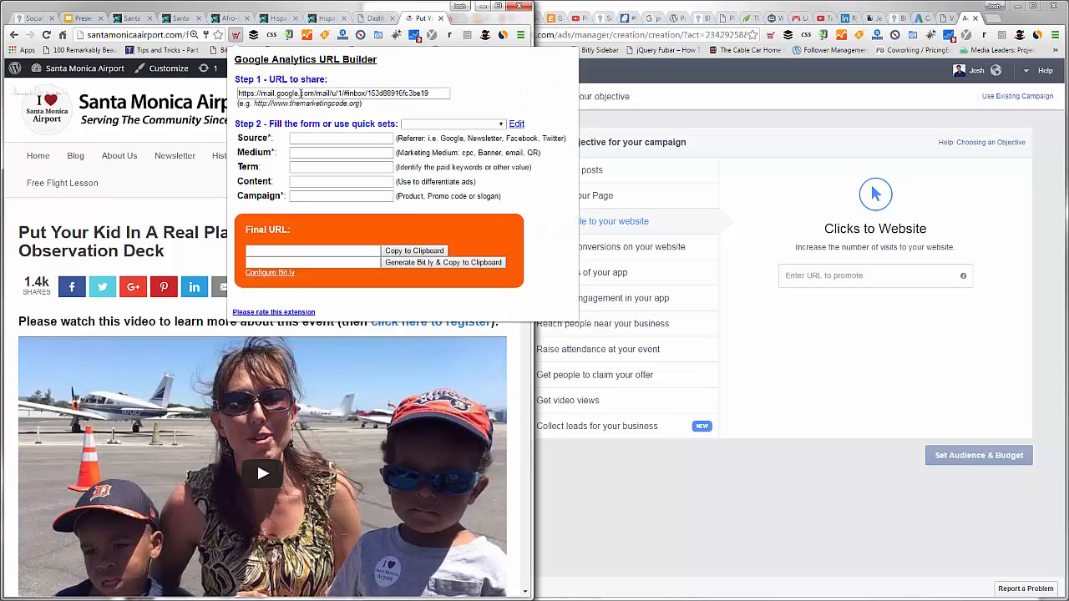
pyautogui.tripleClick(300, 93)
pyautogui.write('http://santamonicaairport.com/field-trip/')
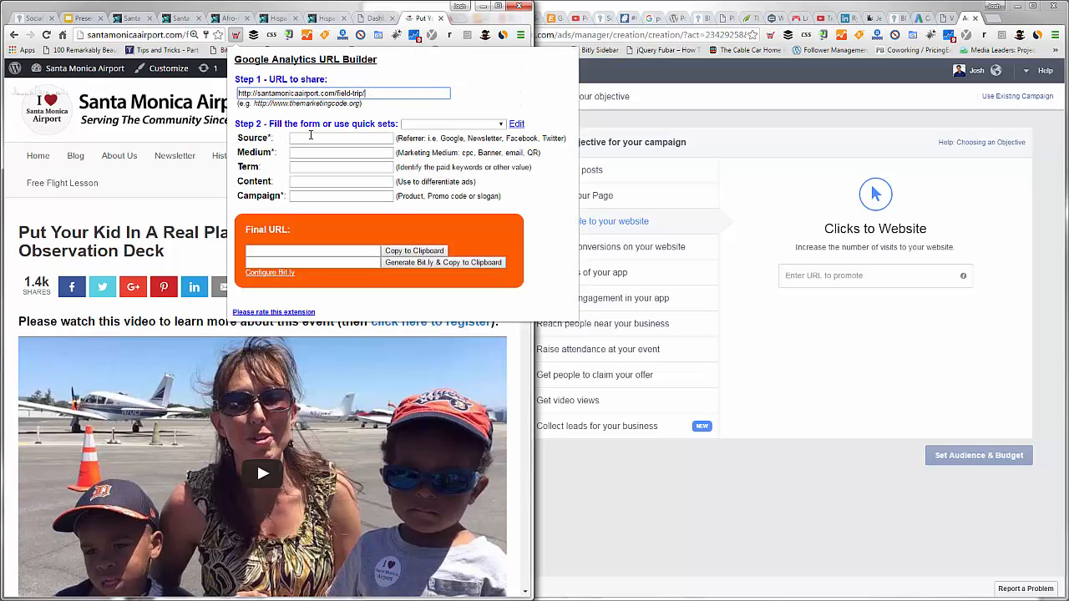
# Step: Set the URL Builder's source to facebook, medium to ad and campaign to family-event, and copy the final URL
pyautogui.click(311, 136)
pyautogui.write('fac')
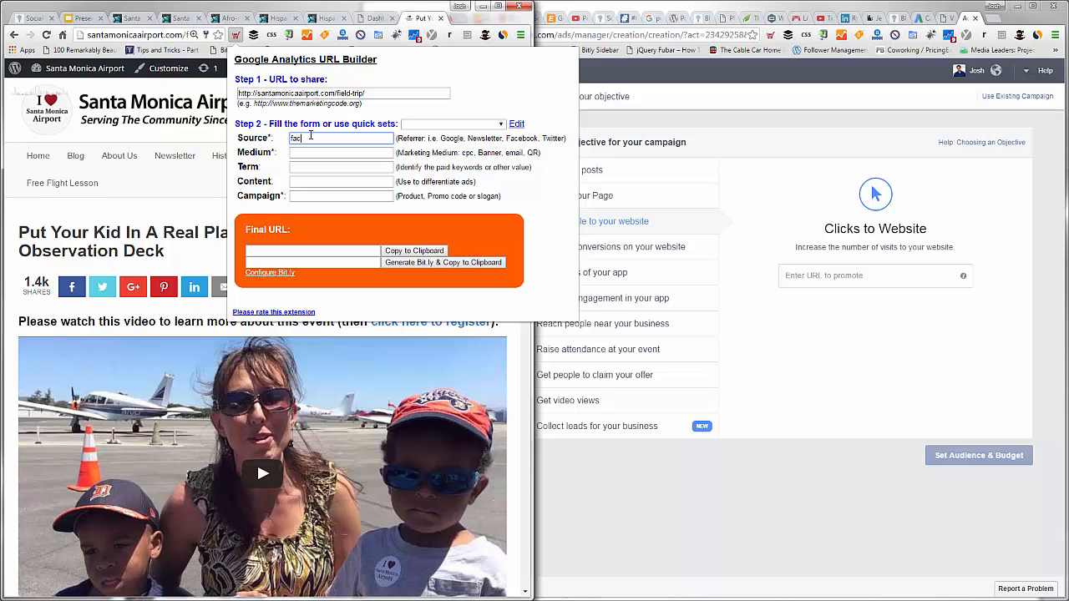
pyautogui.write('ebook')
pyautogui.press('Tab')
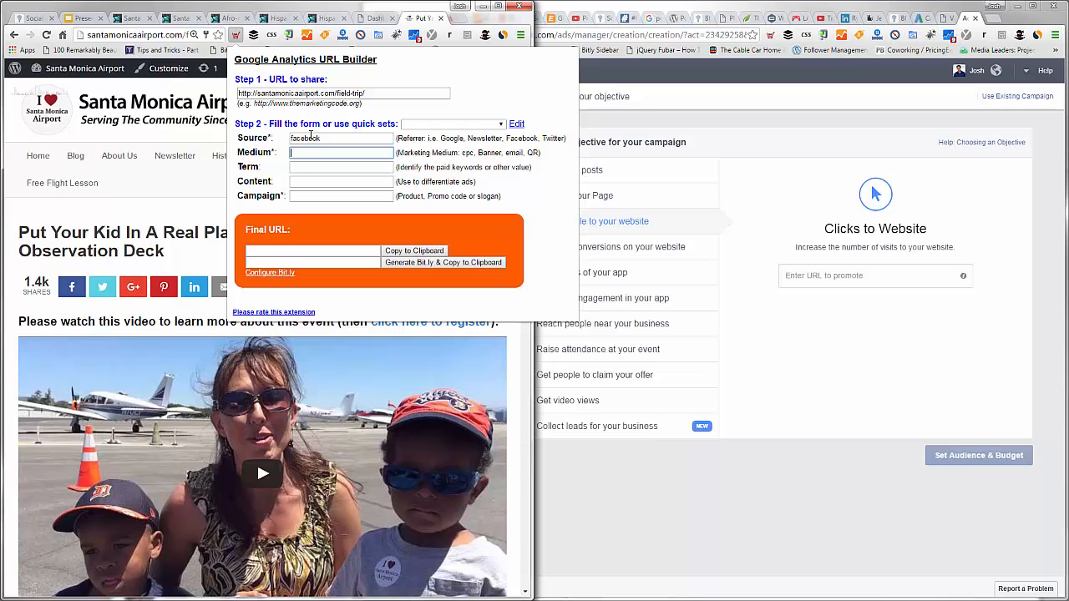
pyautogui.write('ad')
pyautogui.press('Tab')
pyautogui.press('Tab')
pyautogui.press('Tab')
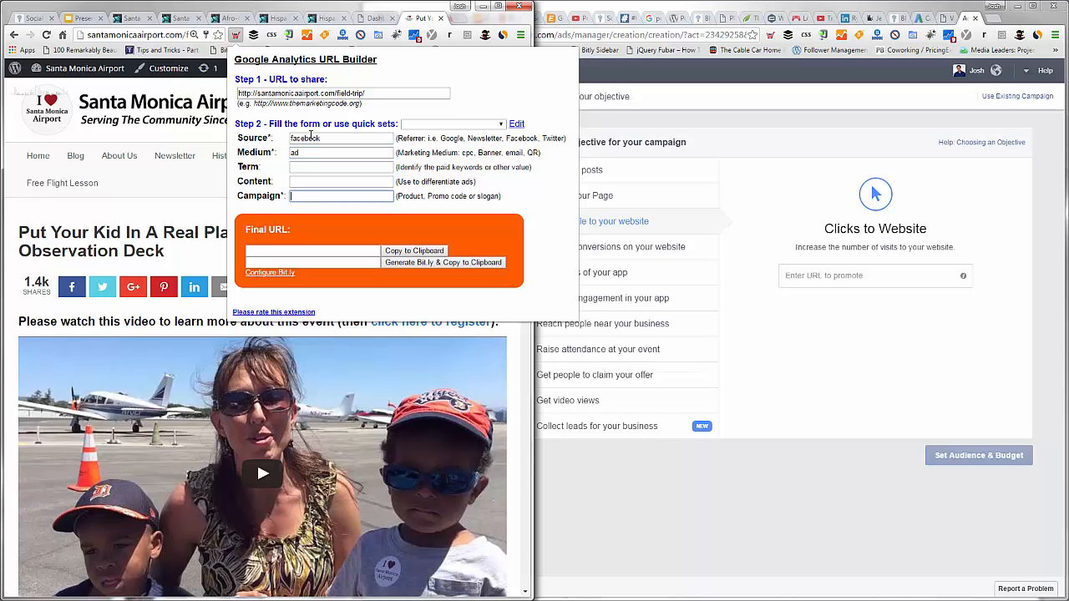
pyautogui.write('fam')
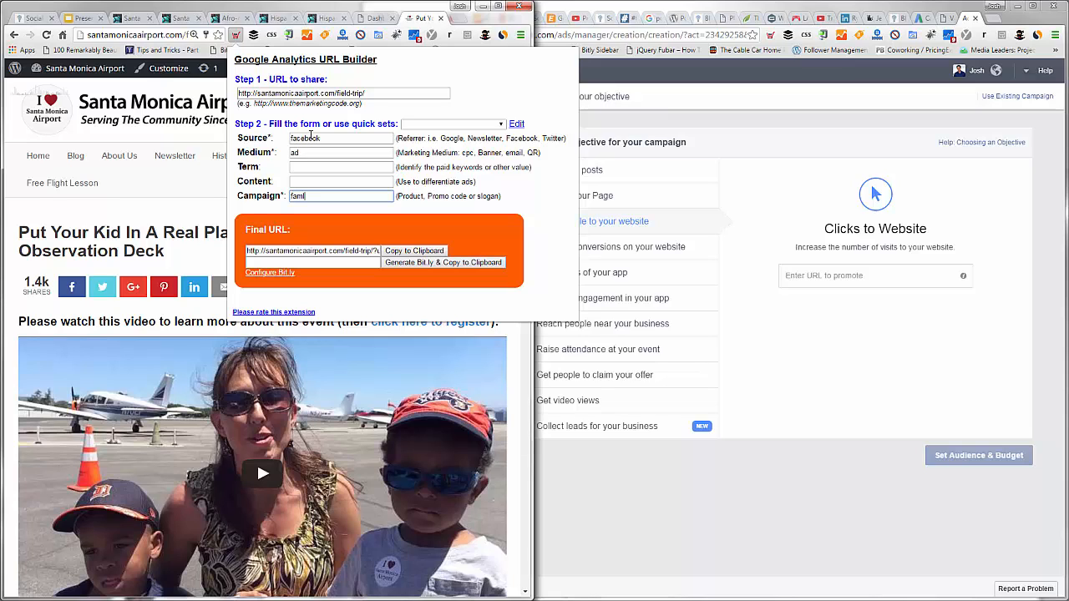
pyautogui.write('ily-event')
pyautogui.click(425, 257)
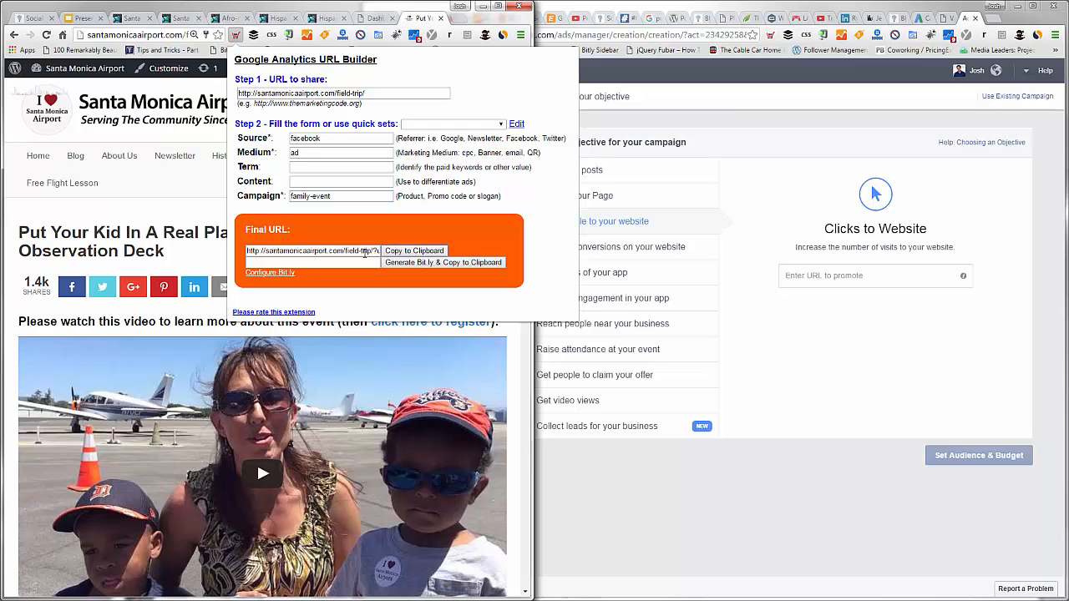
# Step: Paste the tagged Field Trip URL as the URL to promote in the Facebook campaign
pyautogui.click(870, 275)
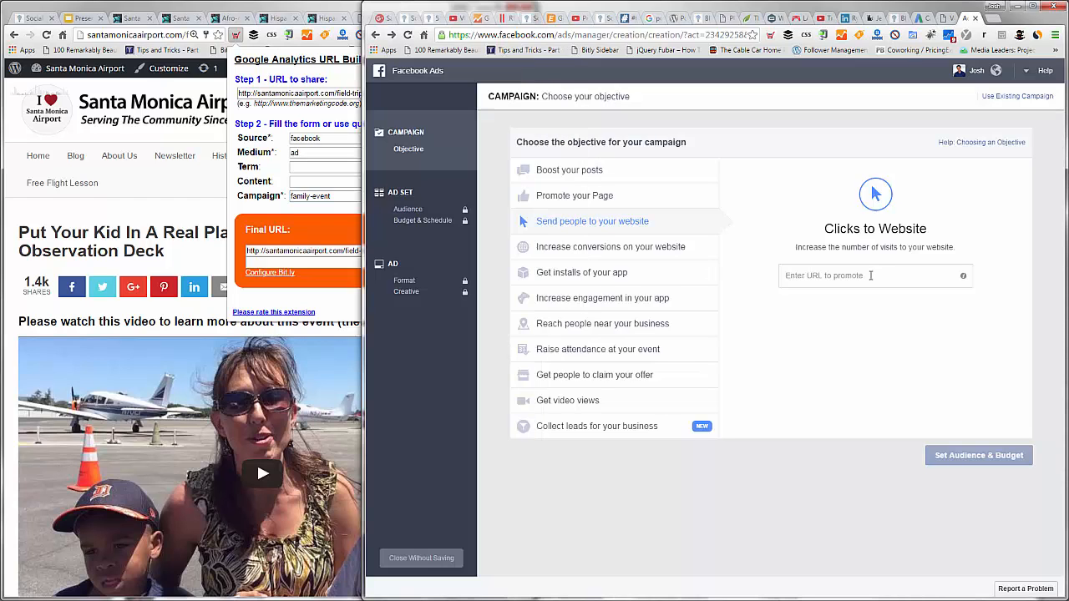
pyautogui.click(870, 275)
pyautogui.write('http://santamonicaairport.com/field-trip/?utm_source=facebook&utm_medium=ad&utm_campaign=family-event')
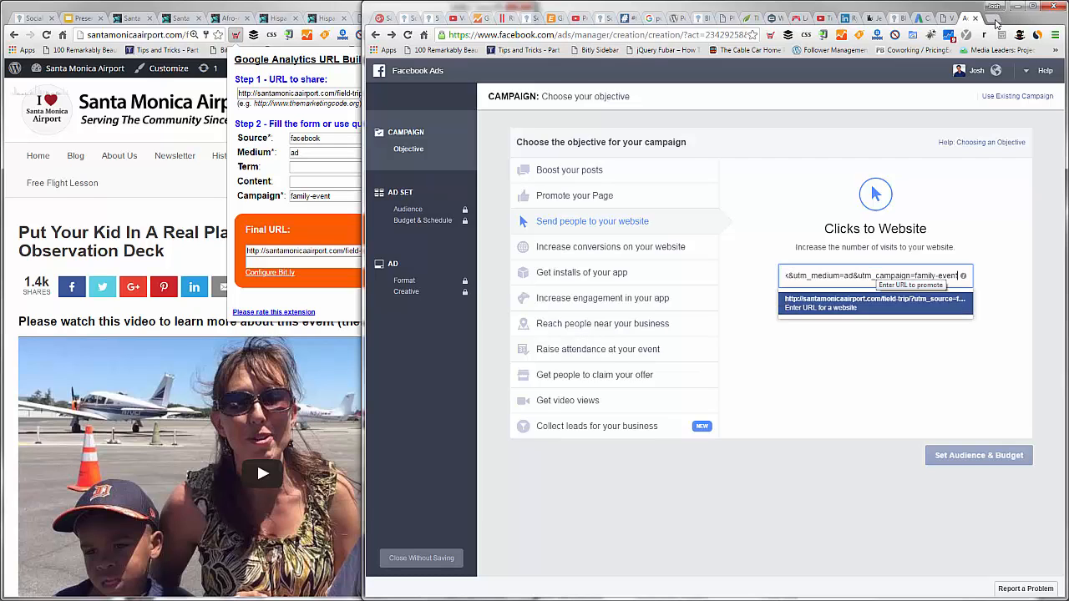
# Step: Load the tagged URL in a new tab and widen the window to inspect the full address with its UTM parameters
pyautogui.click(995, 24)
pyautogui.write('http://santamonicaairport.com/field-trip/?utm_source=facebook&utm_medium=ad&utm_campaign=family-event')
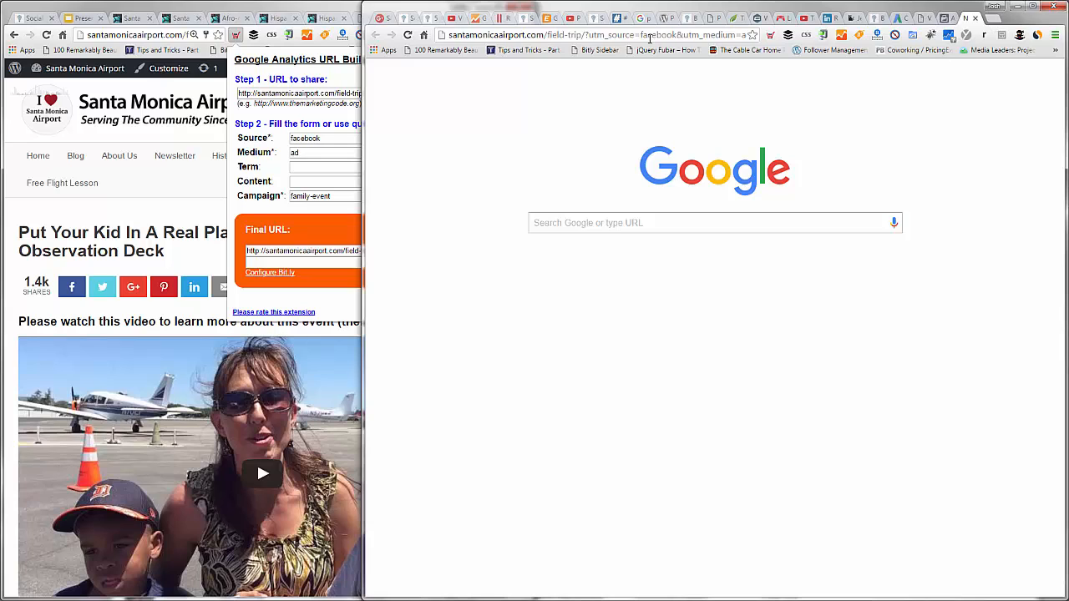
pyautogui.press('Return')
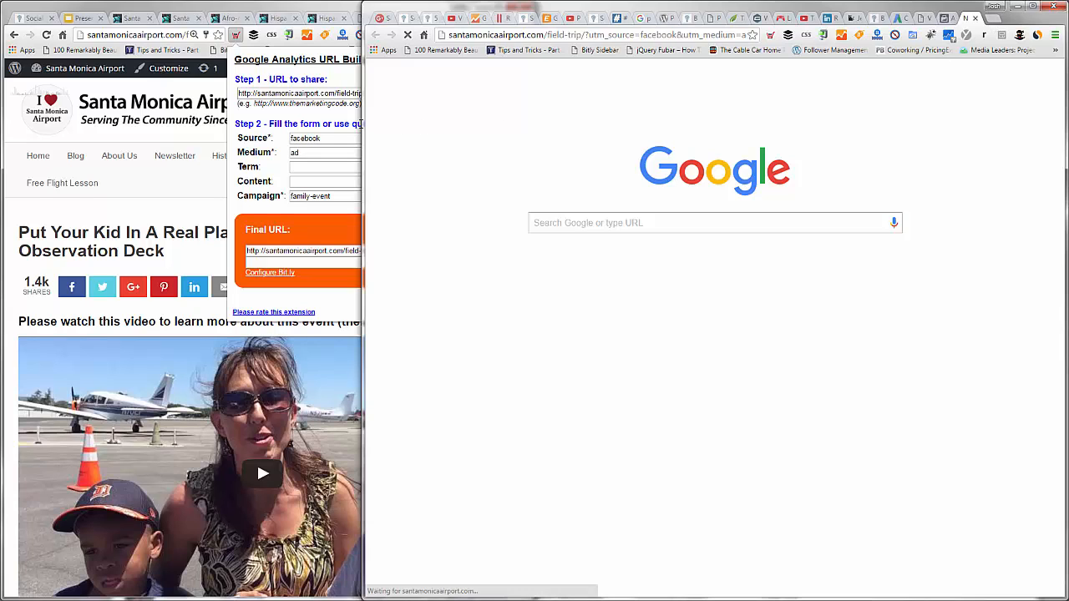
pyautogui.moveTo(363, 134); pyautogui.dragTo(181, 135)
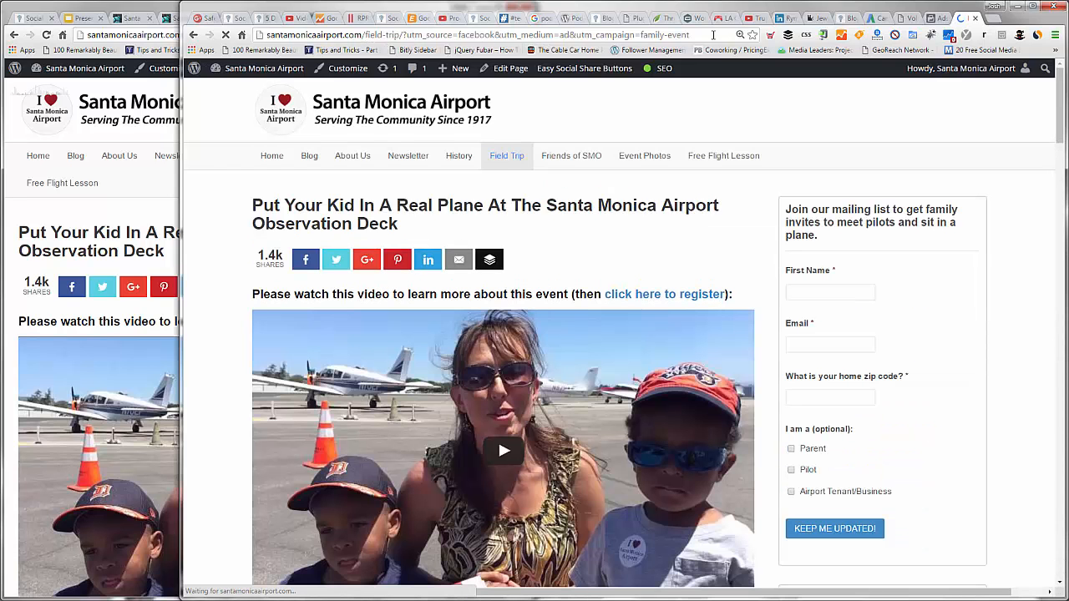
pyautogui.moveTo(401, 35); pyautogui.dragTo(713, 35)
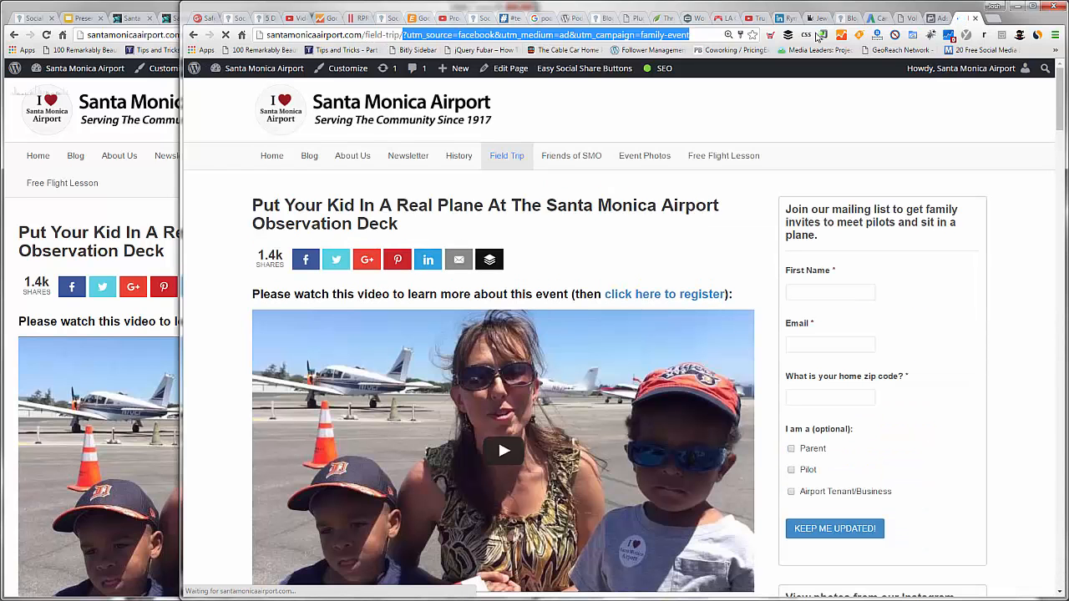
# Step: Search Google for "google keyword tool" in a new tab, open Google Keyword Planner, and close the tab
pyautogui.click(994, 19)
pyautogui.write('g')
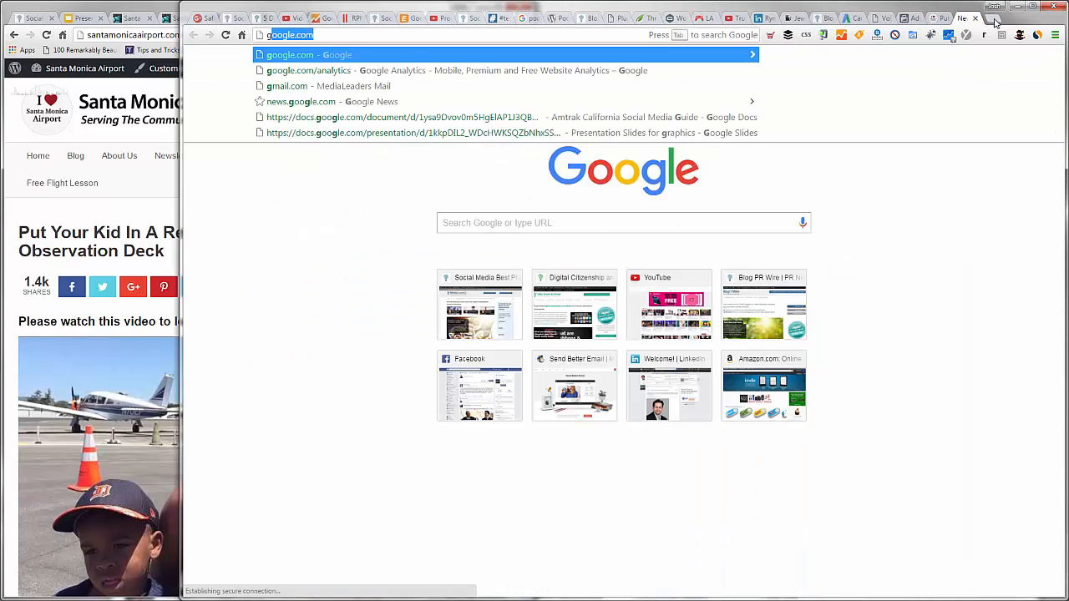
pyautogui.write('oogle ke')
pyautogui.press('Return')
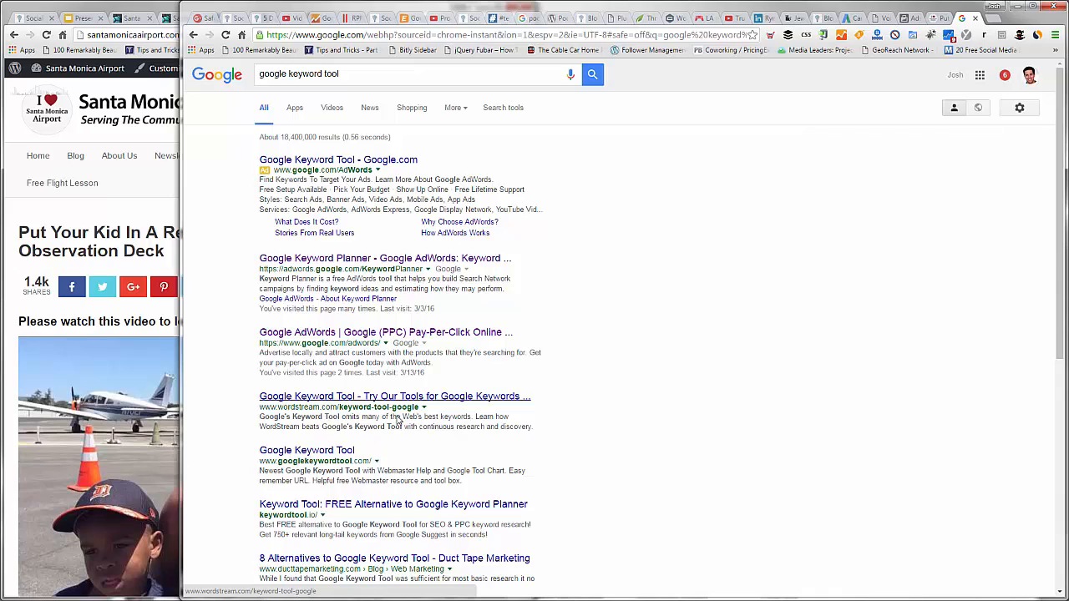
pyautogui.click(310, 260)
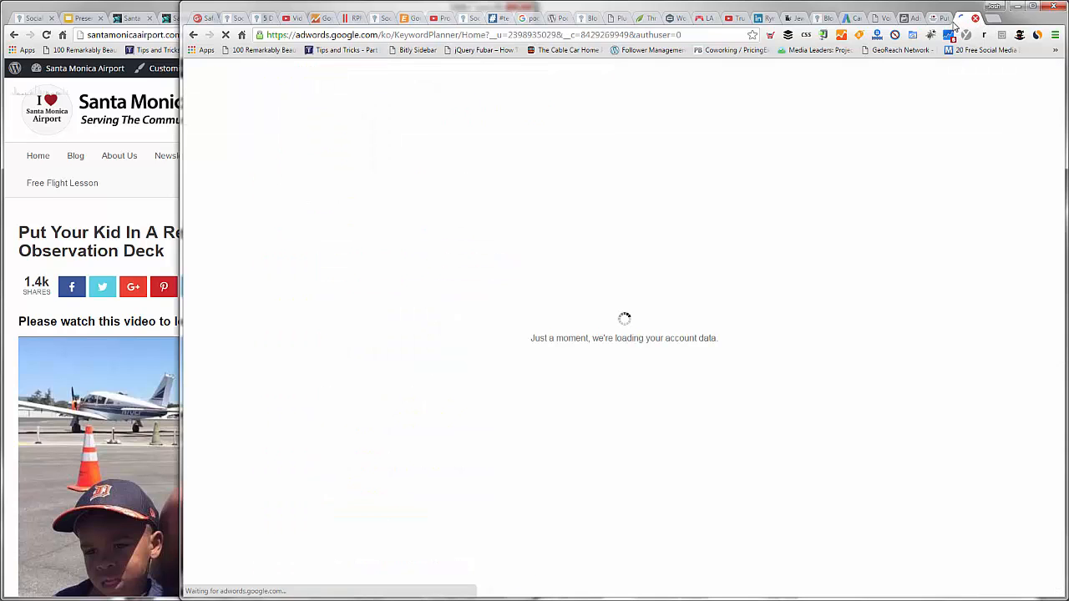
pyautogui.hotkey('ctrl', 'w')
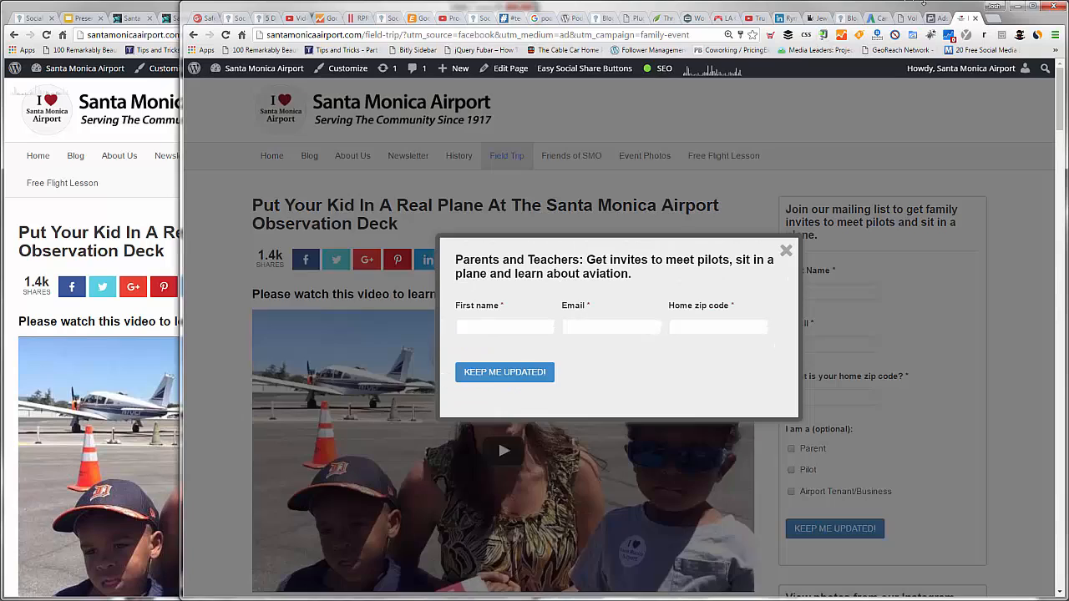
# Step: Return to the Facebook campaign setup and review the optional pixel choices, leaving no pixel selected
pyautogui.click(934, 18)
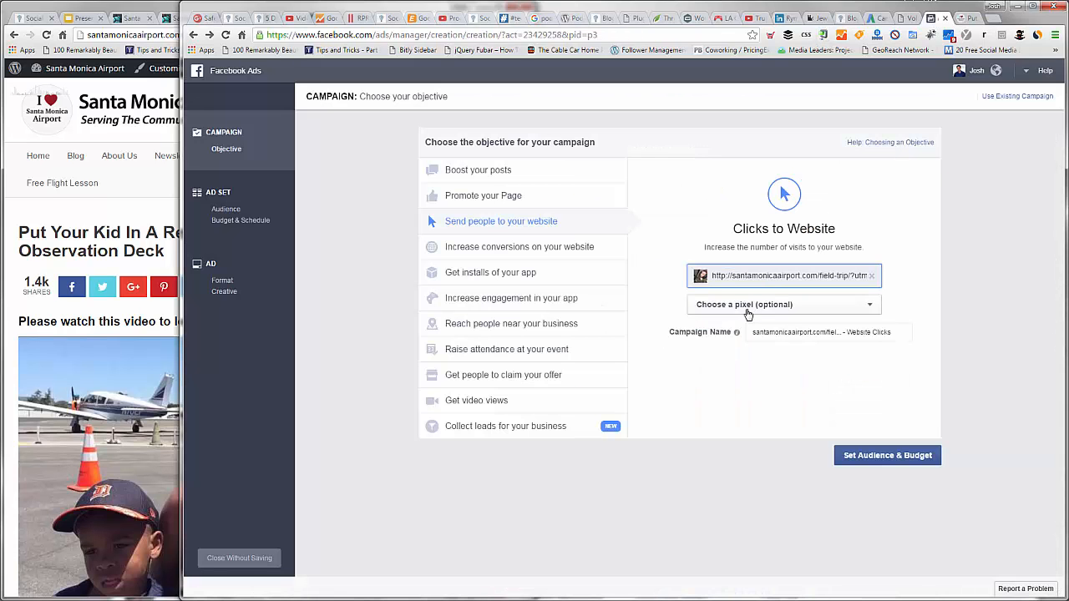
pyautogui.click(748, 307)
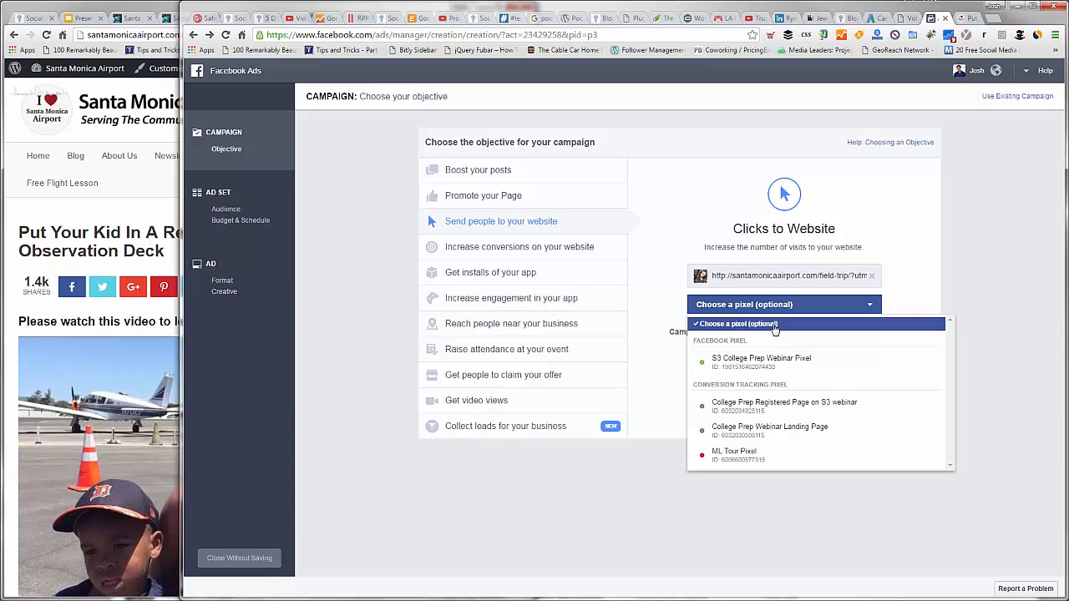
pyautogui.click(776, 326)
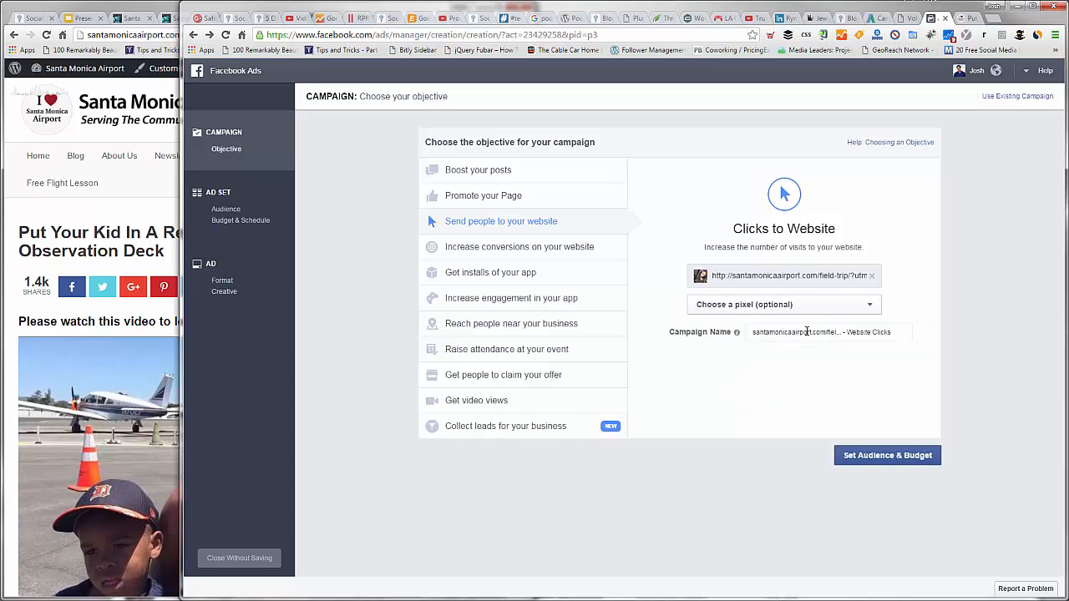
# Step: Name the campaign SMO Family Event and continue to the audience and budget settings
pyautogui.click(769, 332)
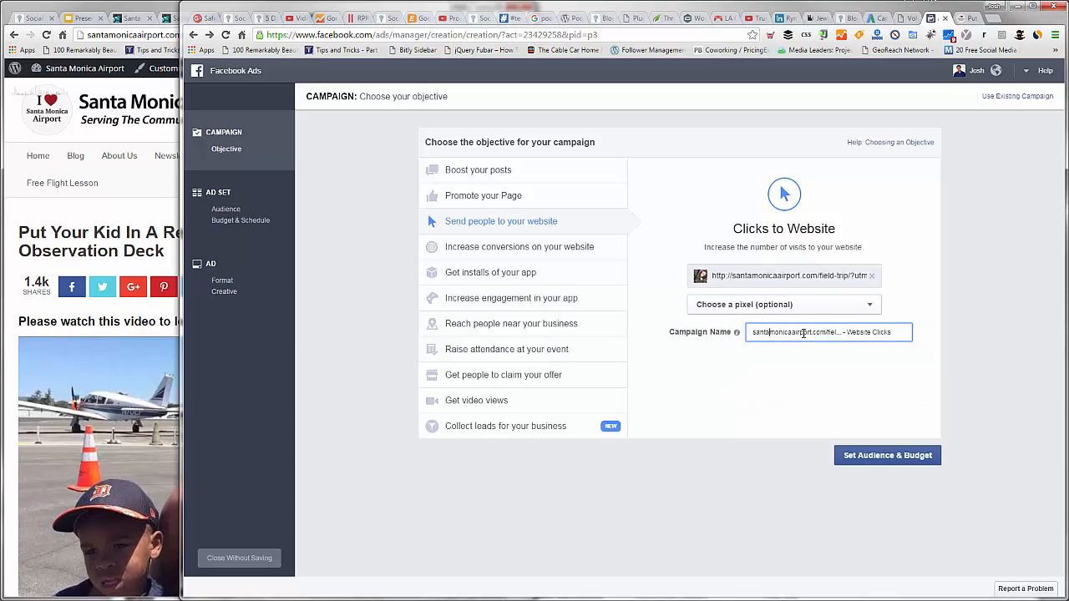
pyautogui.hotkey('ctrl', 'a')
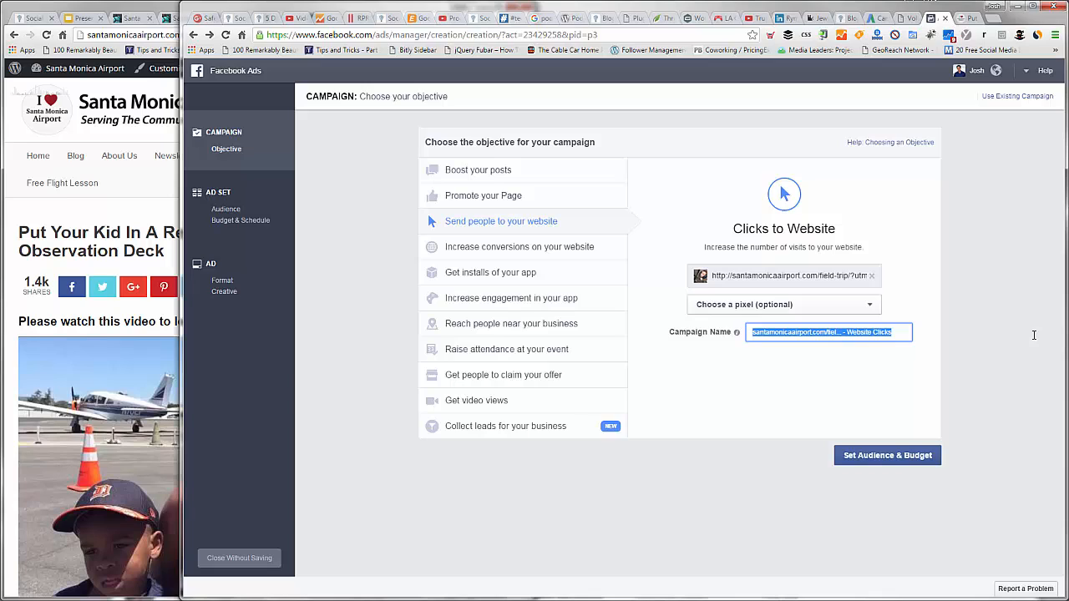
pyautogui.press('BackSpace')
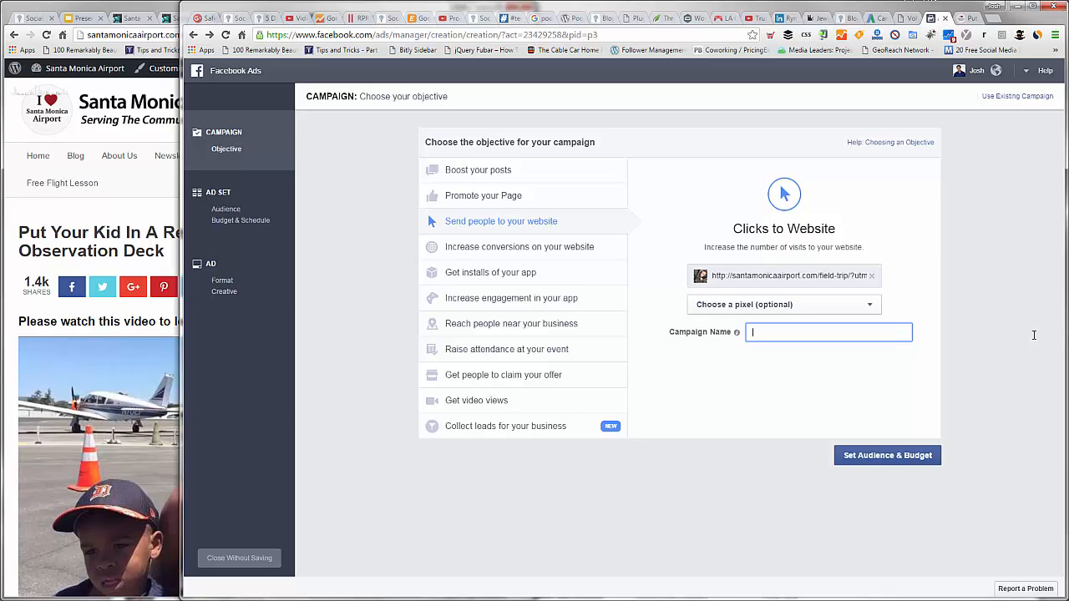
pyautogui.write('SMO Family Event')
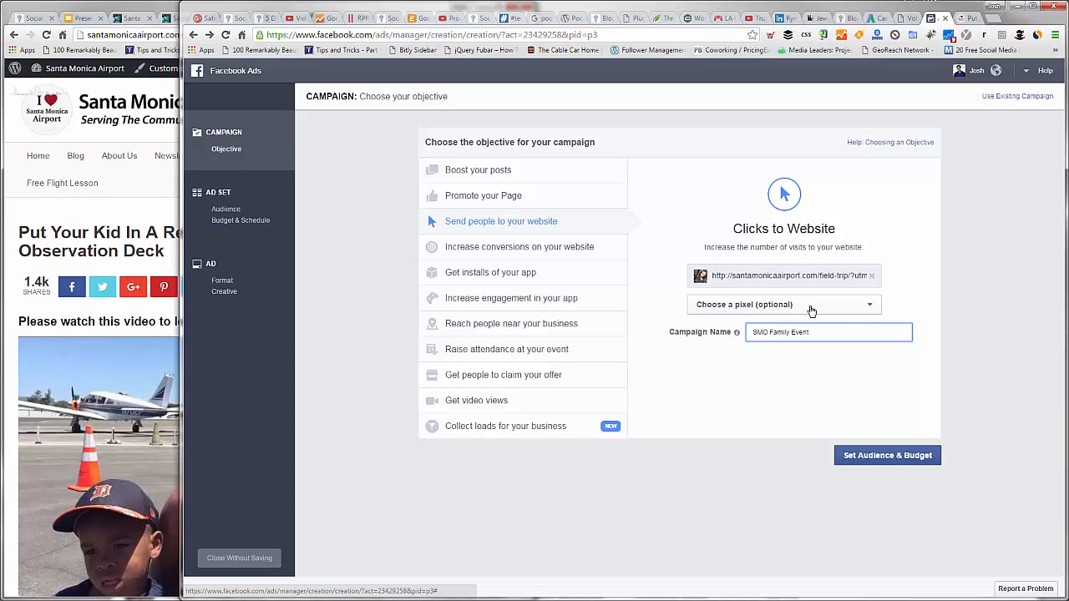
pyautogui.click(862, 454)
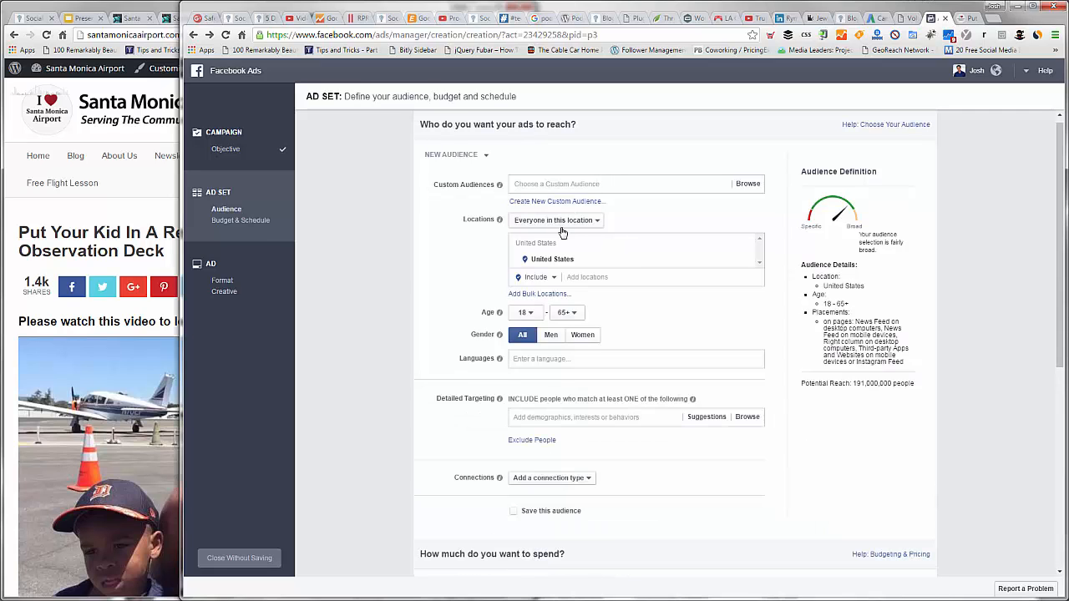
# Step: Target Santa Monica, California as the audience location, limited to the current city only
pyautogui.click(578, 283)
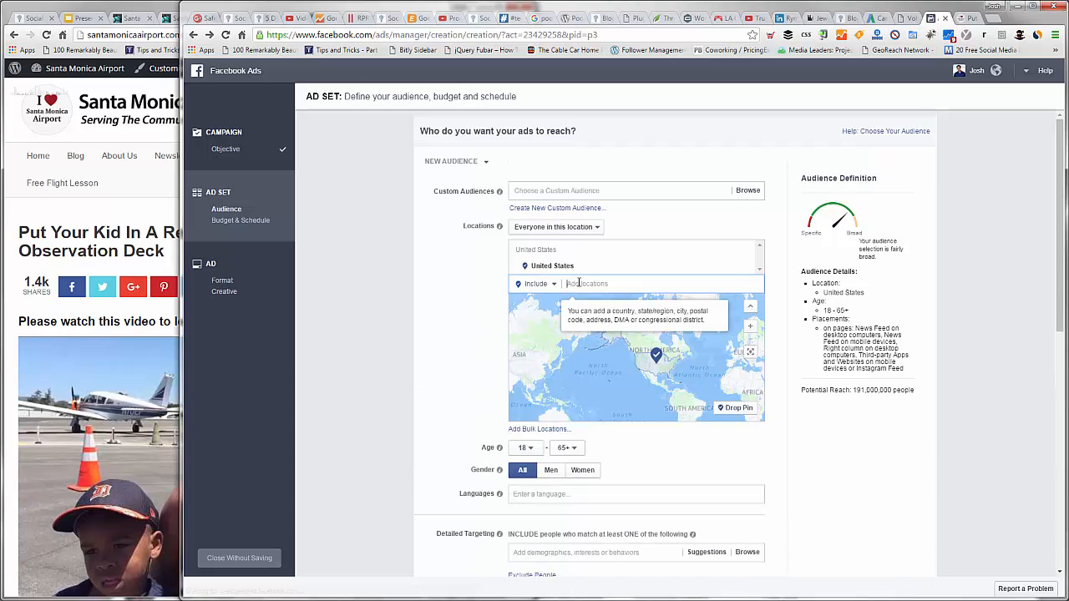
pyautogui.write('santa monica')
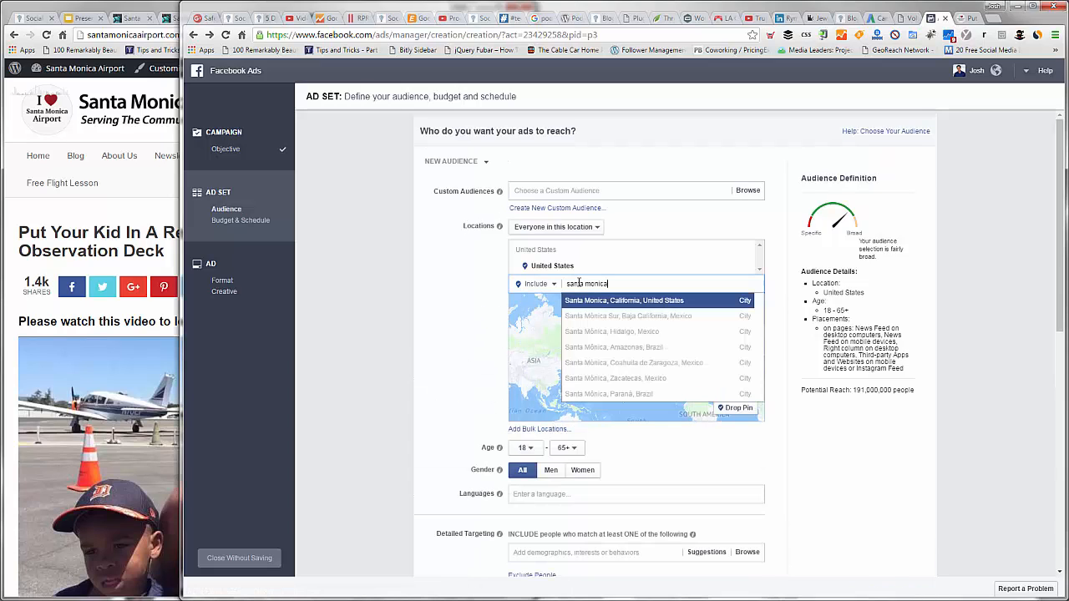
pyautogui.press('Return')
pyautogui.click(626, 266)
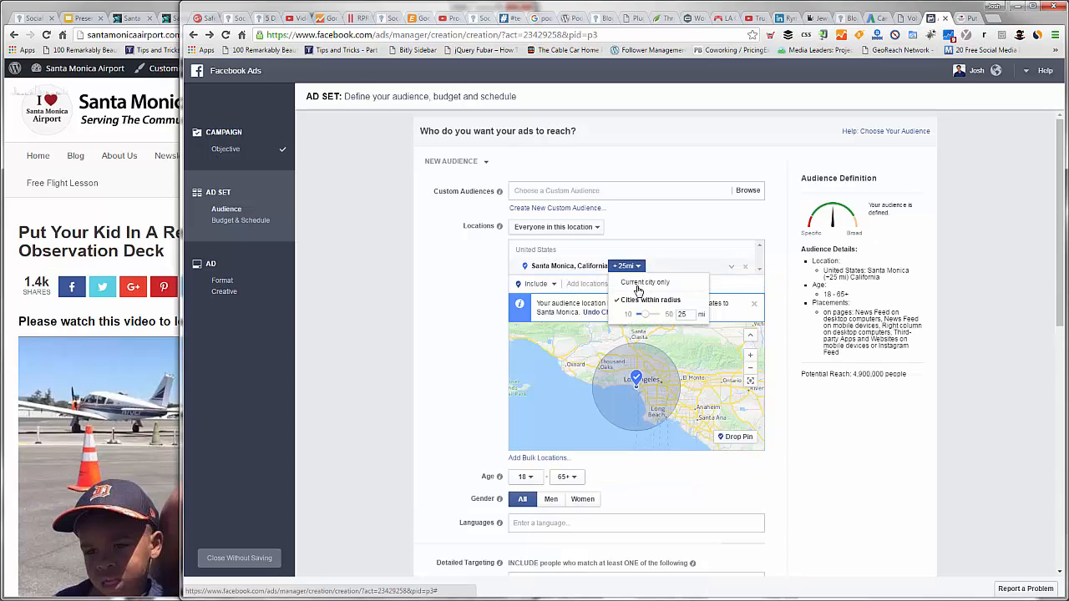
pyautogui.click(638, 283)
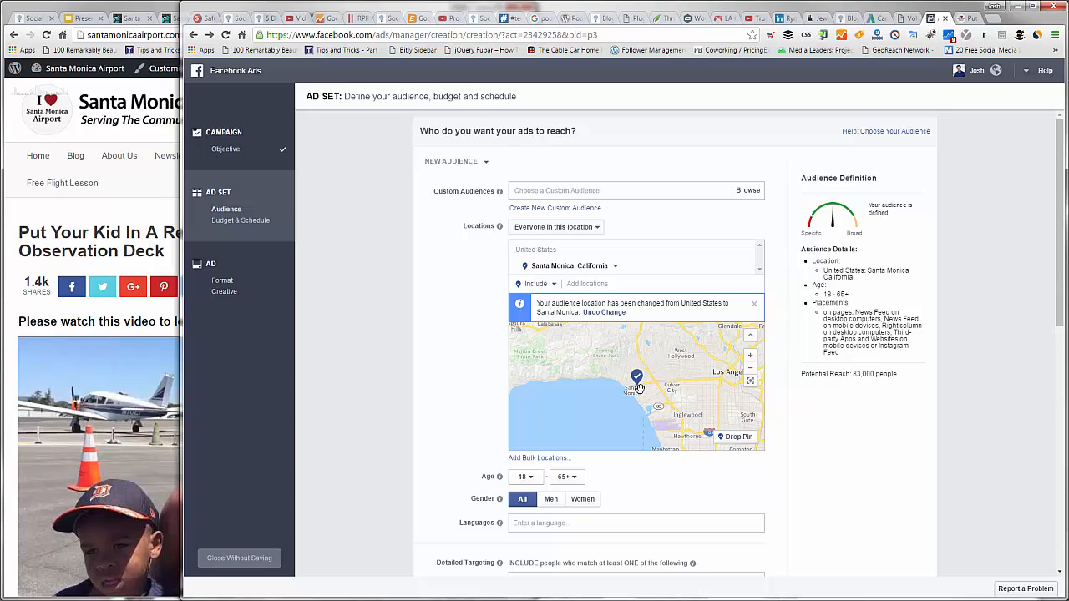
# Step: Try to add Mar Vista, California as another included audience location
pyautogui.click(614, 284)
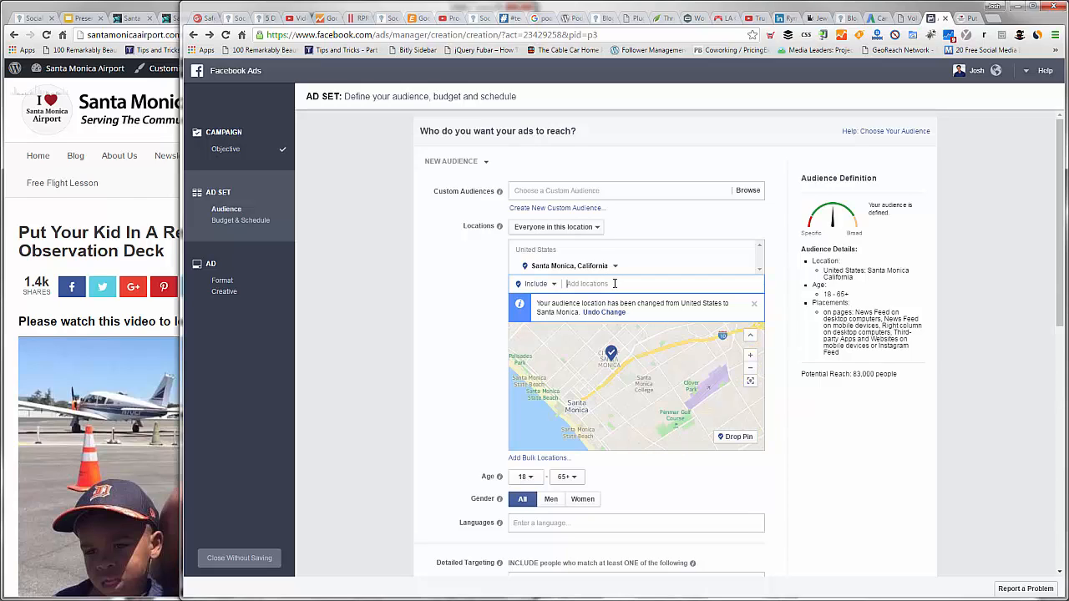
pyautogui.write('mar vista')
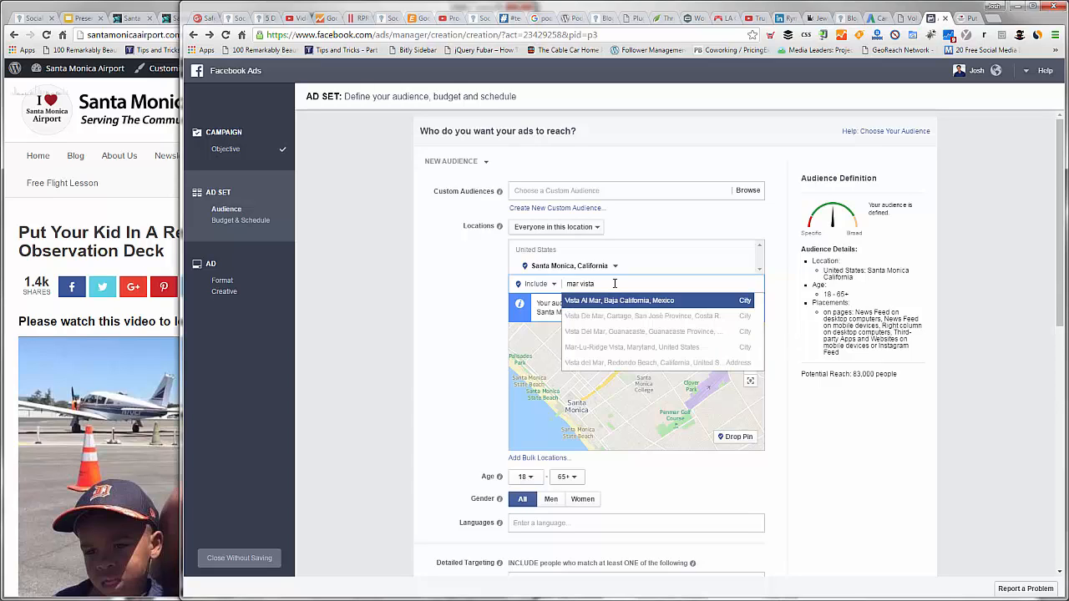
pyautogui.write(' cal')
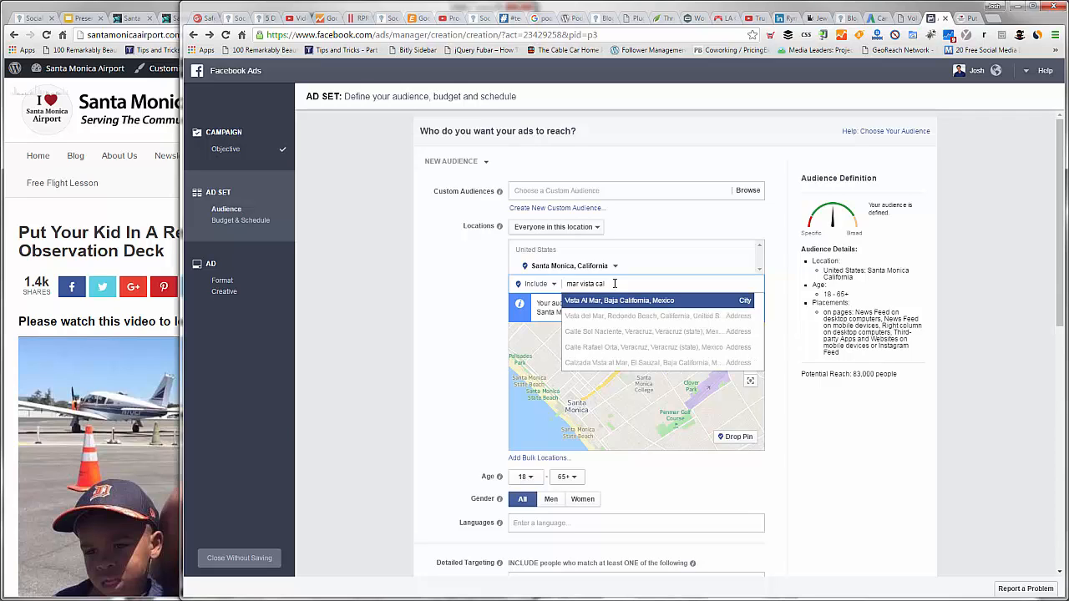
pyautogui.press('Return')
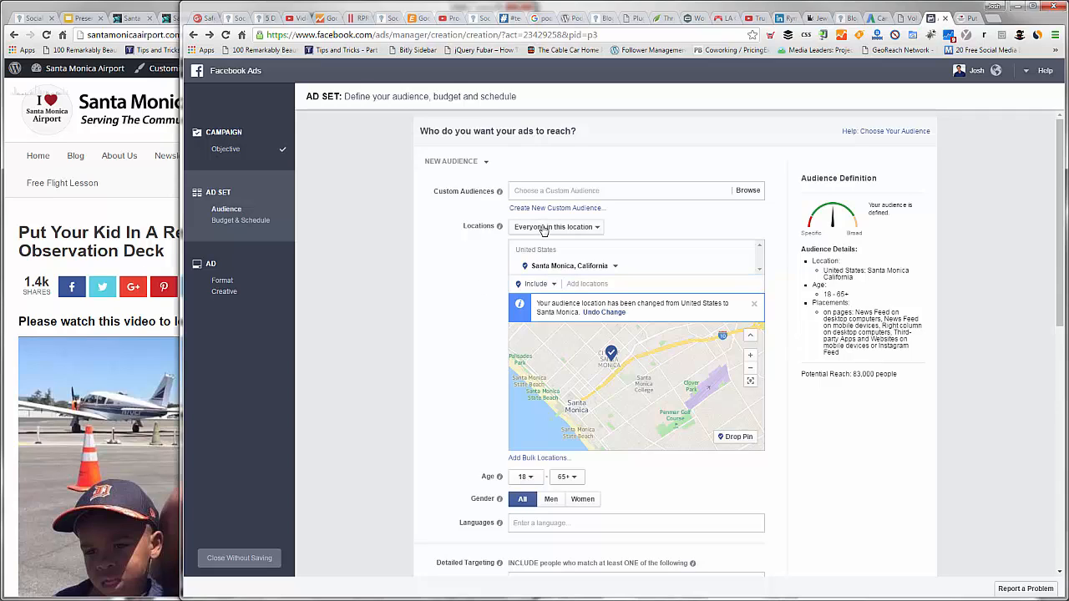
# Step: Set the audience's minimum age to 28
pyautogui.click(524, 475)
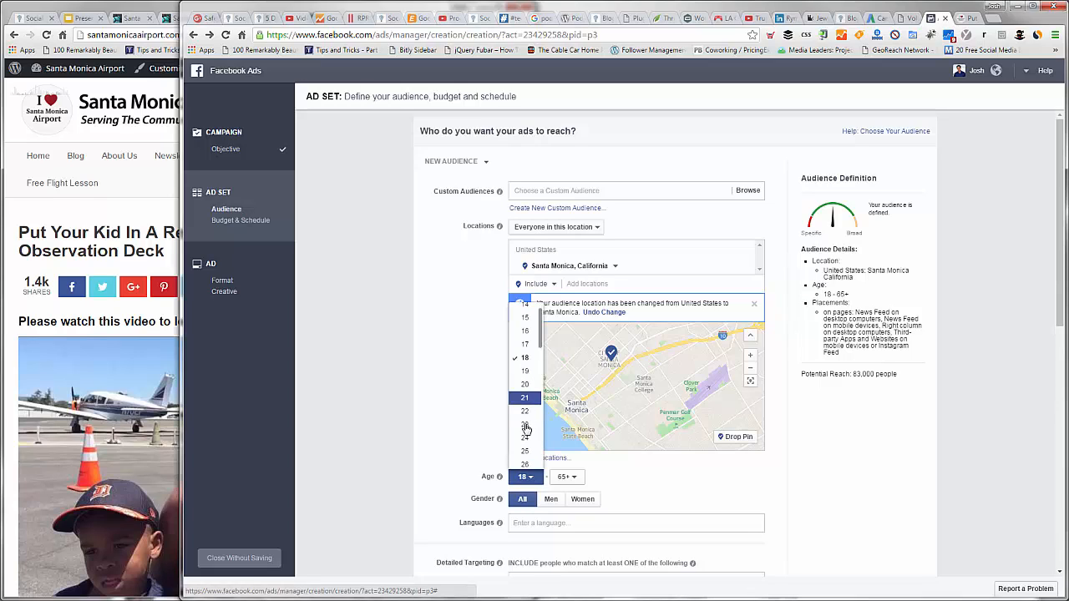
pyautogui.scroll(-1, 526, 430)
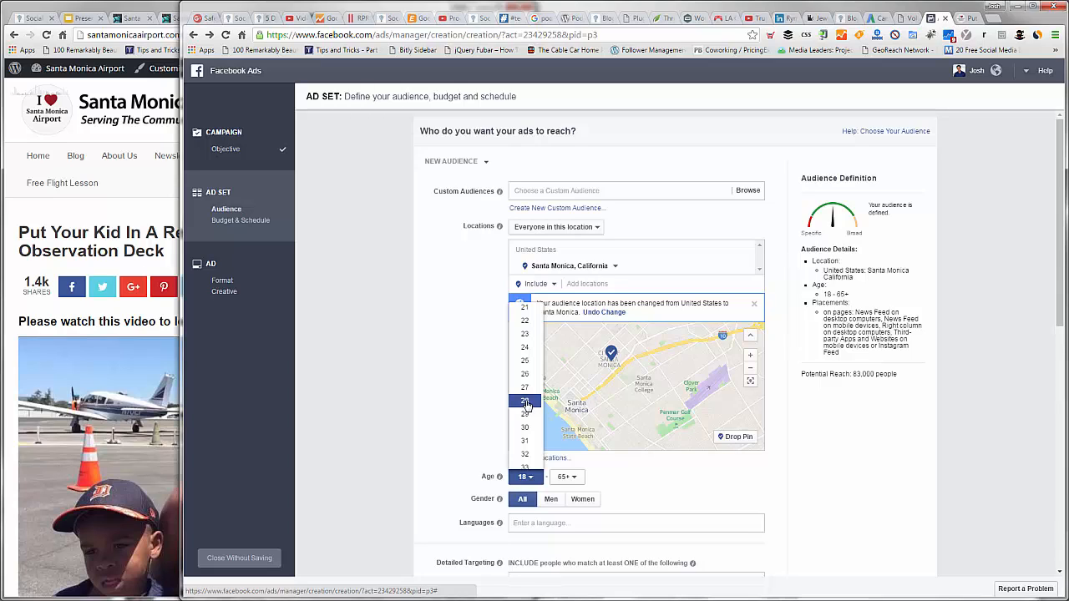
pyautogui.click(526, 403)
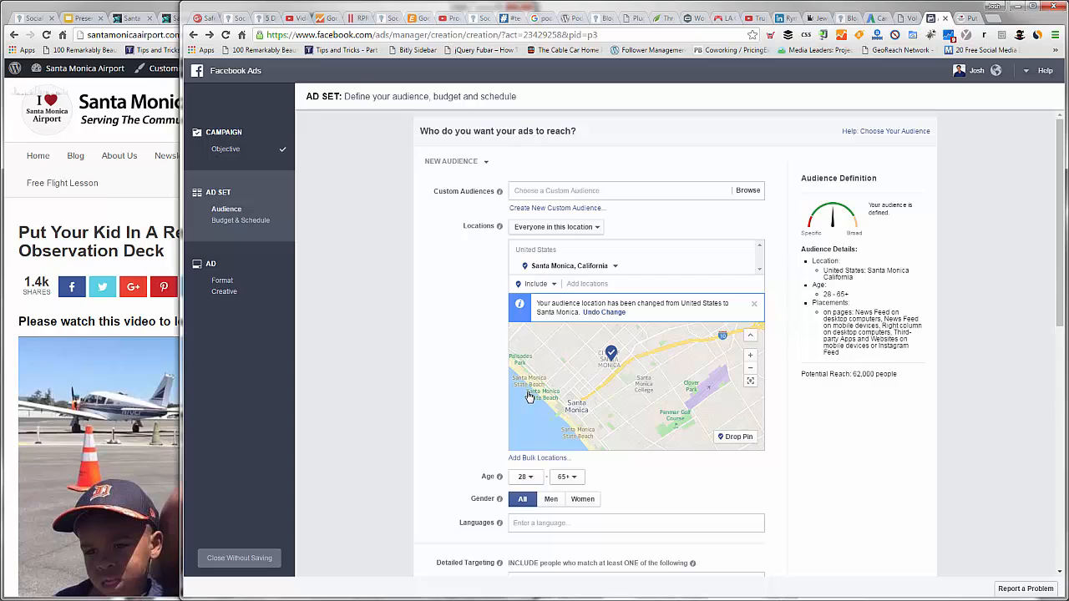
# Step: Restrict the audience language to English (US)
pyautogui.scroll(-1, 528, 398)
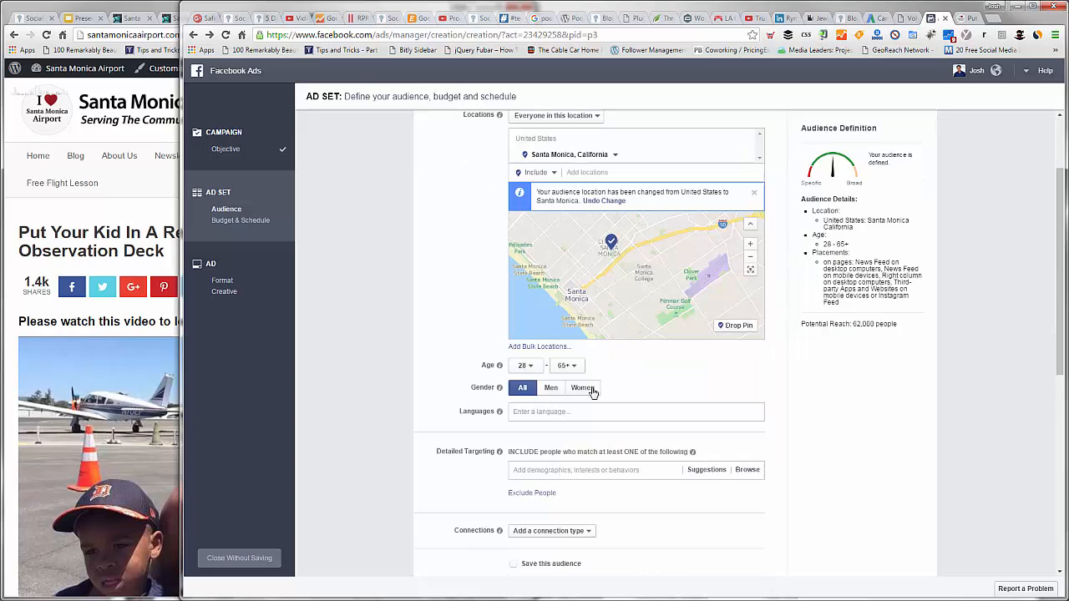
pyautogui.click(526, 413)
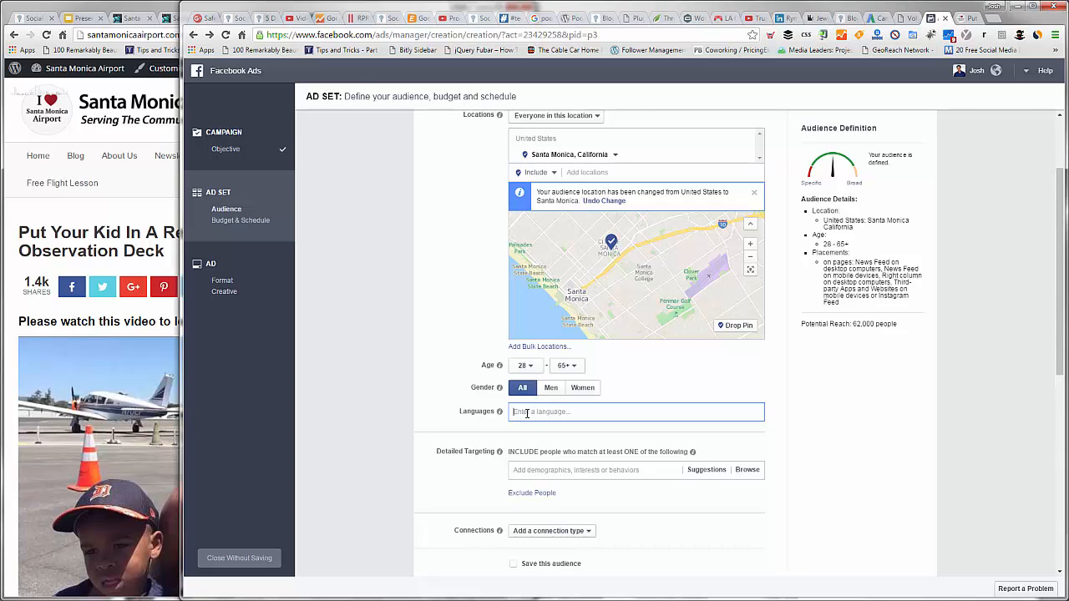
pyautogui.write('e')
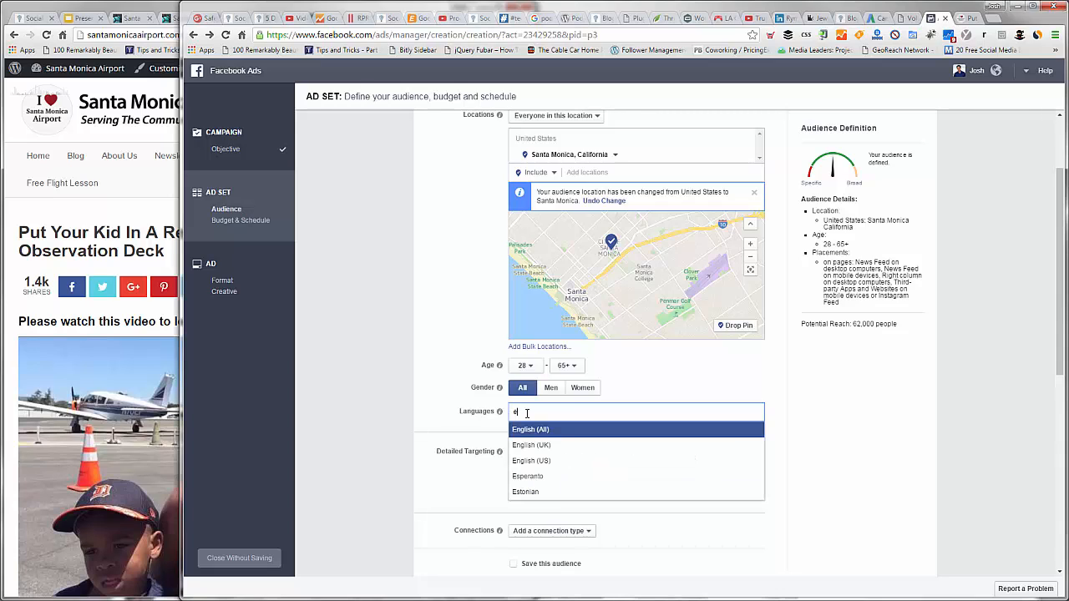
pyautogui.write('ngl')
pyautogui.press('Down')
pyautogui.press('Down')
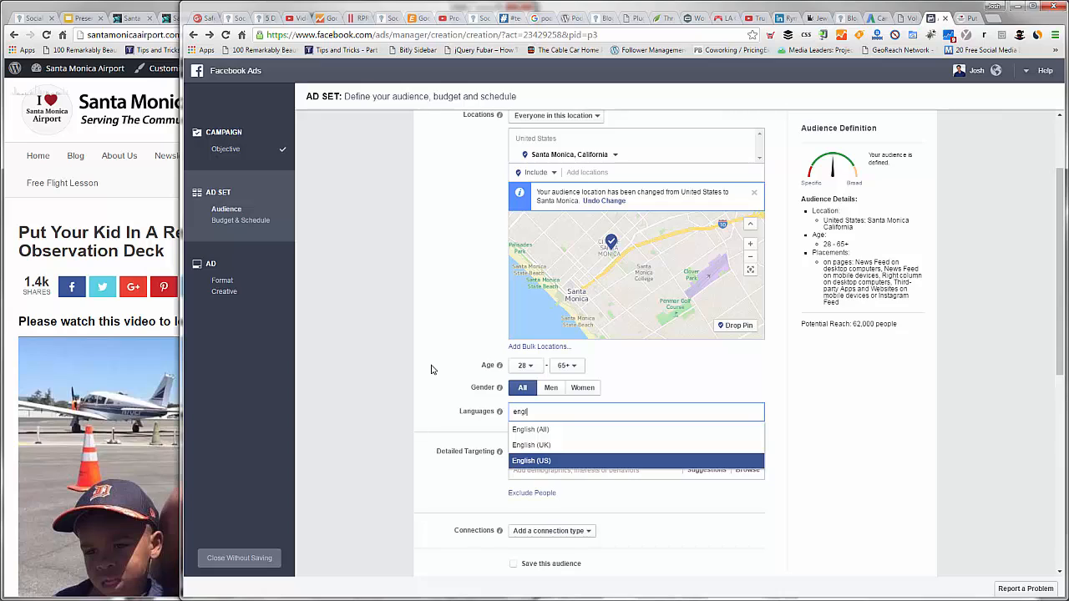
pyautogui.press('Return')
# Step: Look through the detailed targeting suggestions and expand the All Parents age groups under the Parents demographics
pyautogui.scroll(-1, 576, 421)
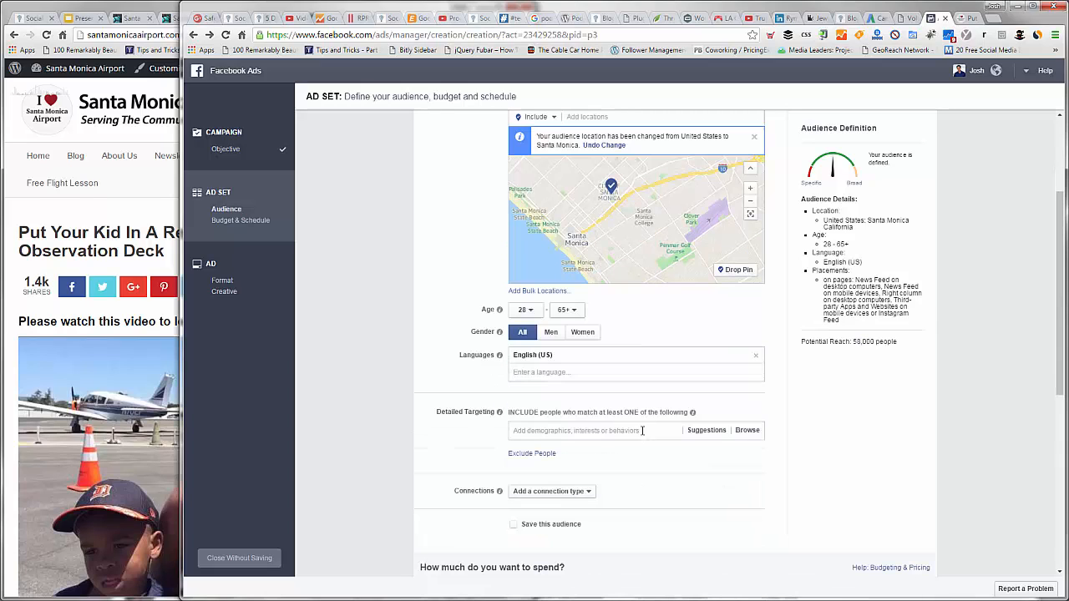
pyautogui.click(706, 430)
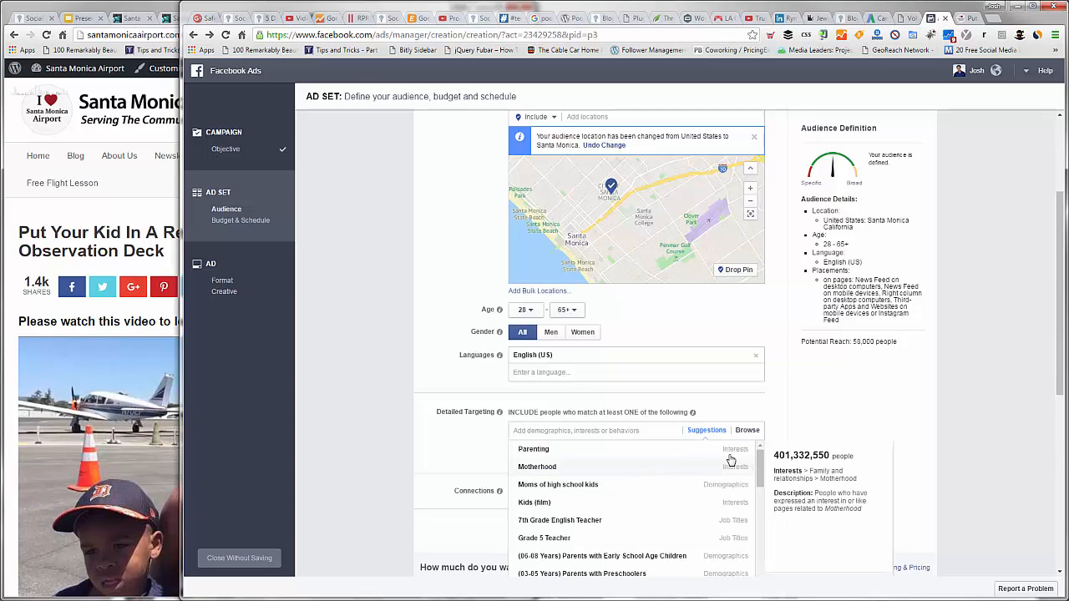
pyautogui.click(747, 431)
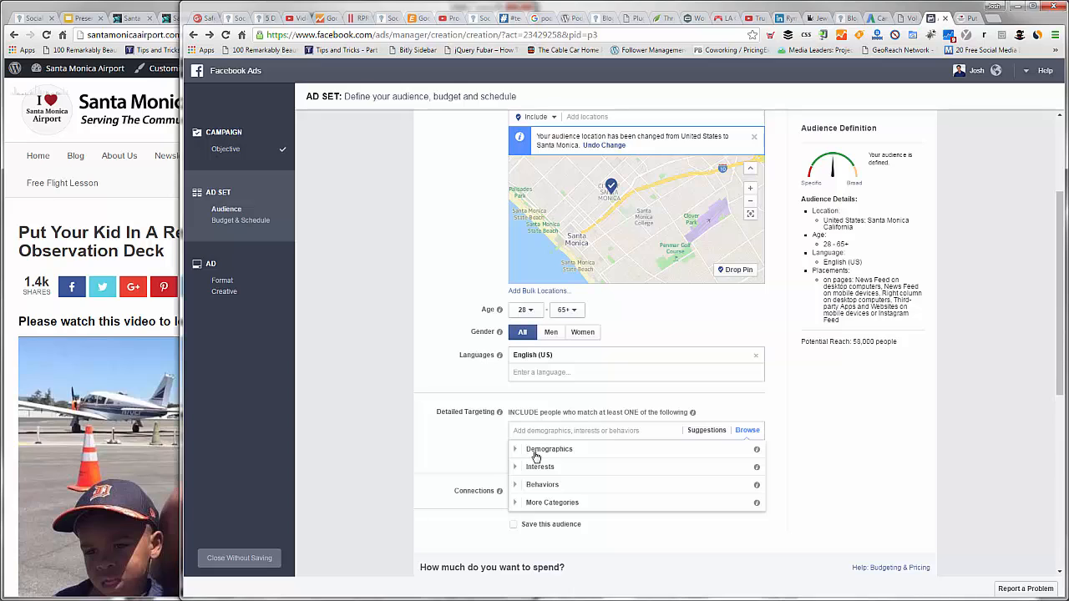
pyautogui.click(573, 451)
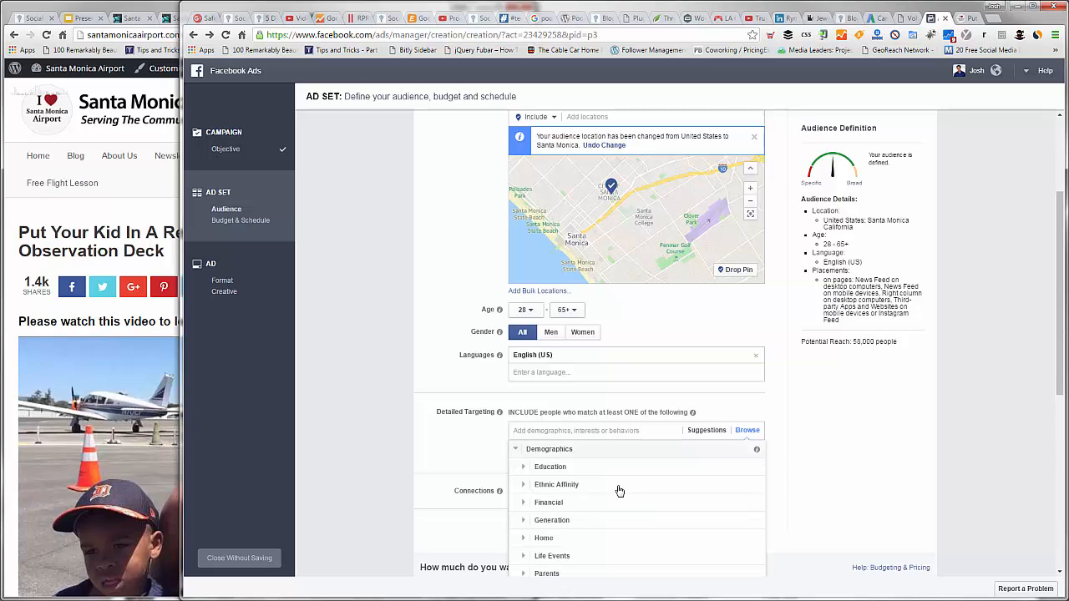
pyautogui.scroll(-1, 561, 518)
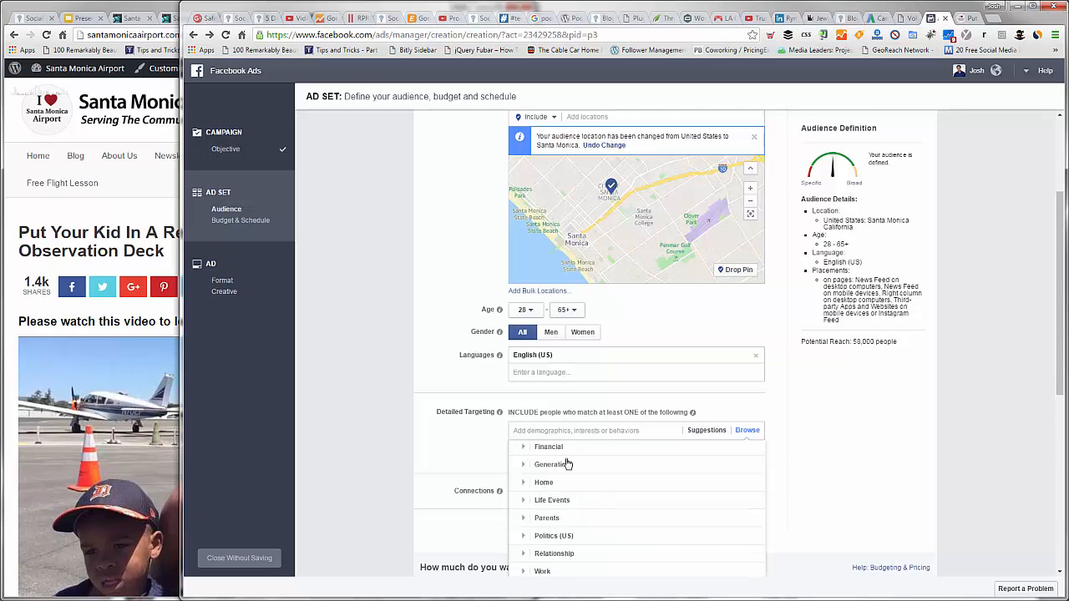
pyautogui.click(548, 517)
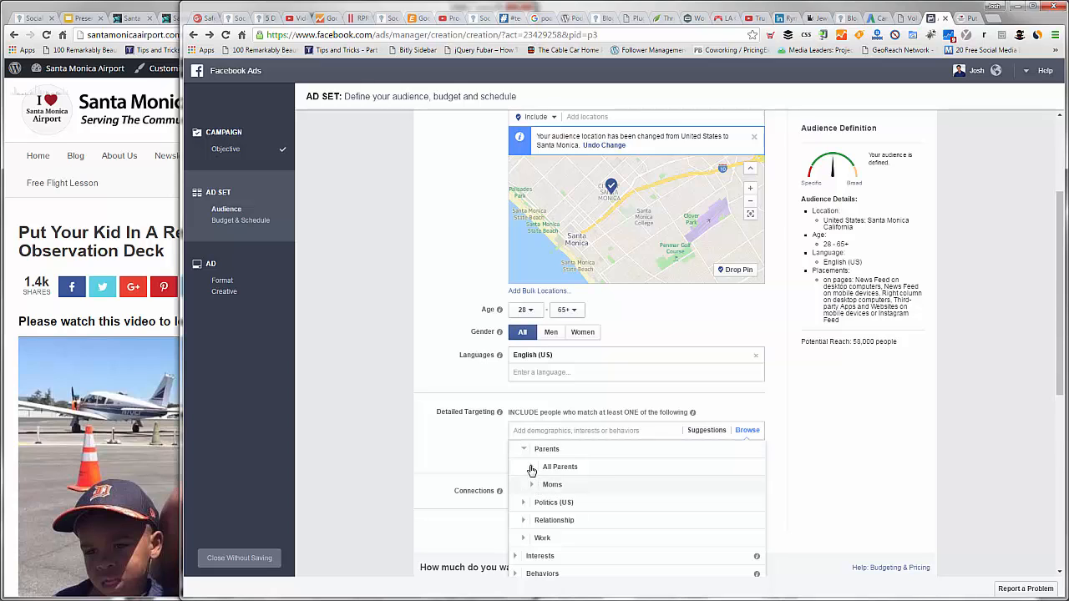
pyautogui.click(612, 468)
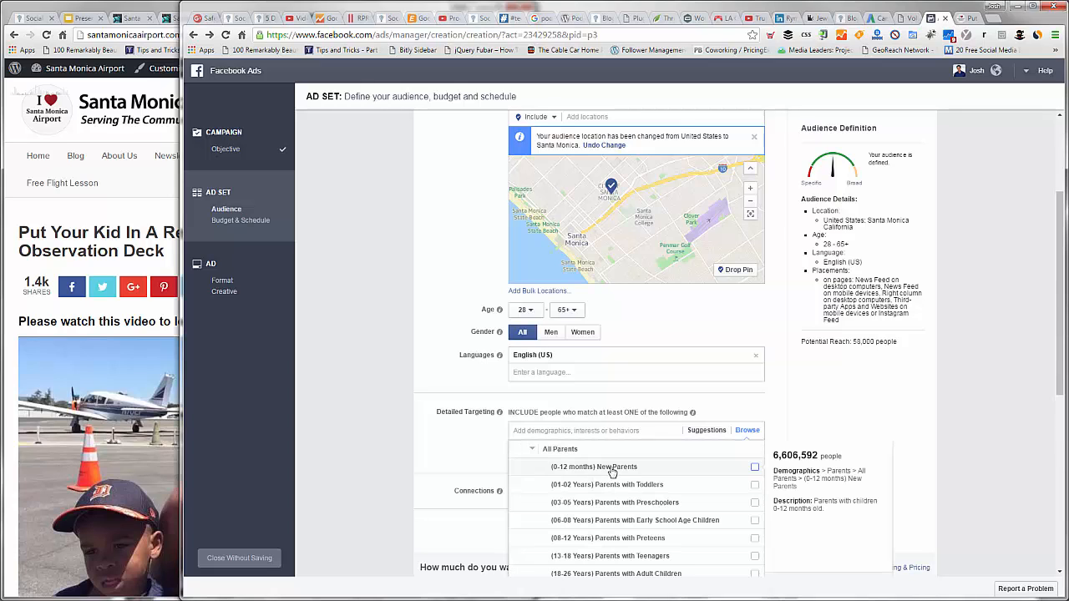
# Step: Include New Parents and parents with toddlers, preschoolers, early school age children and preteens in the detailed targeting
pyautogui.click(755, 471)
pyautogui.click(754, 525)
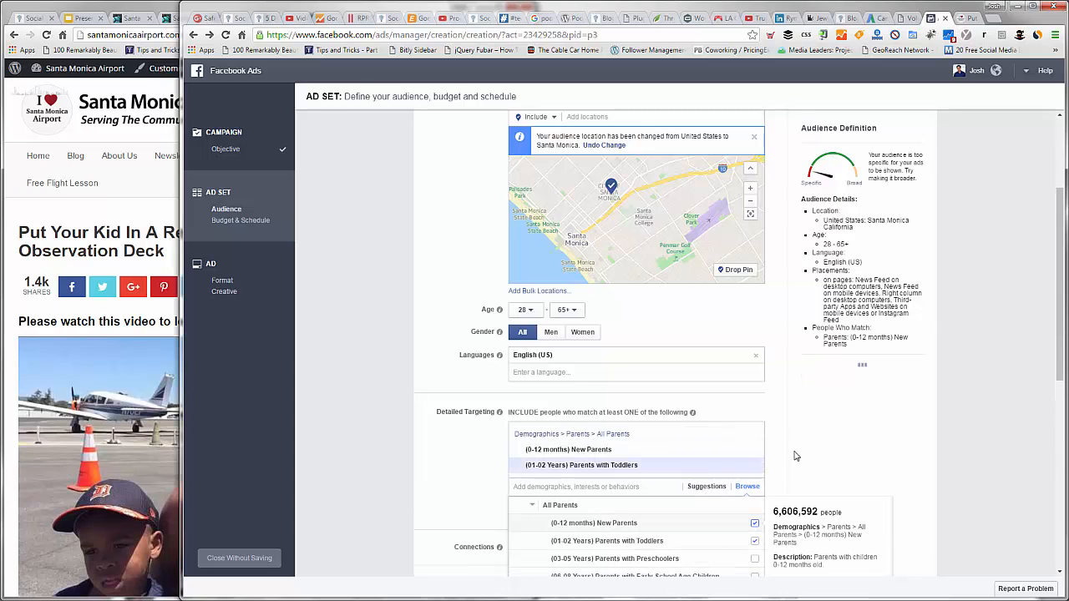
pyautogui.scroll(-1, 757, 451)
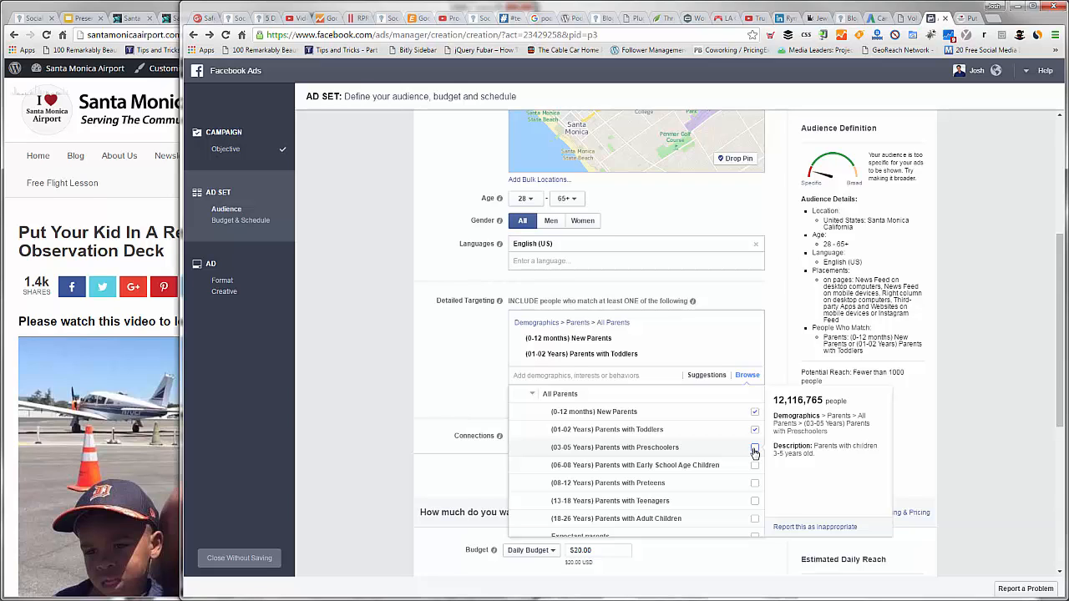
pyautogui.click(755, 450)
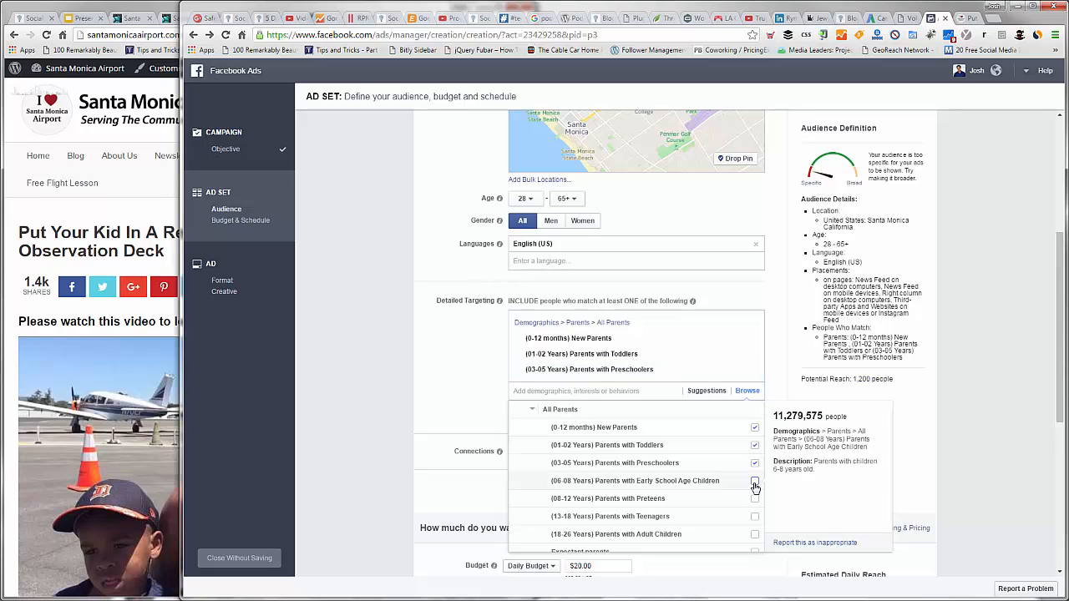
pyautogui.click(754, 483)
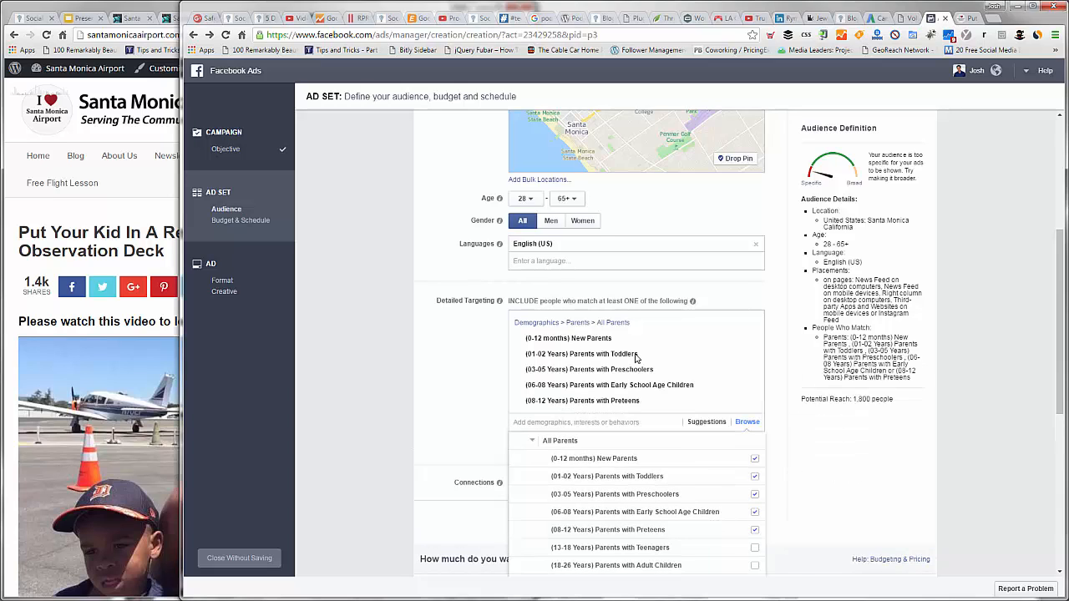
pyautogui.click(631, 397)
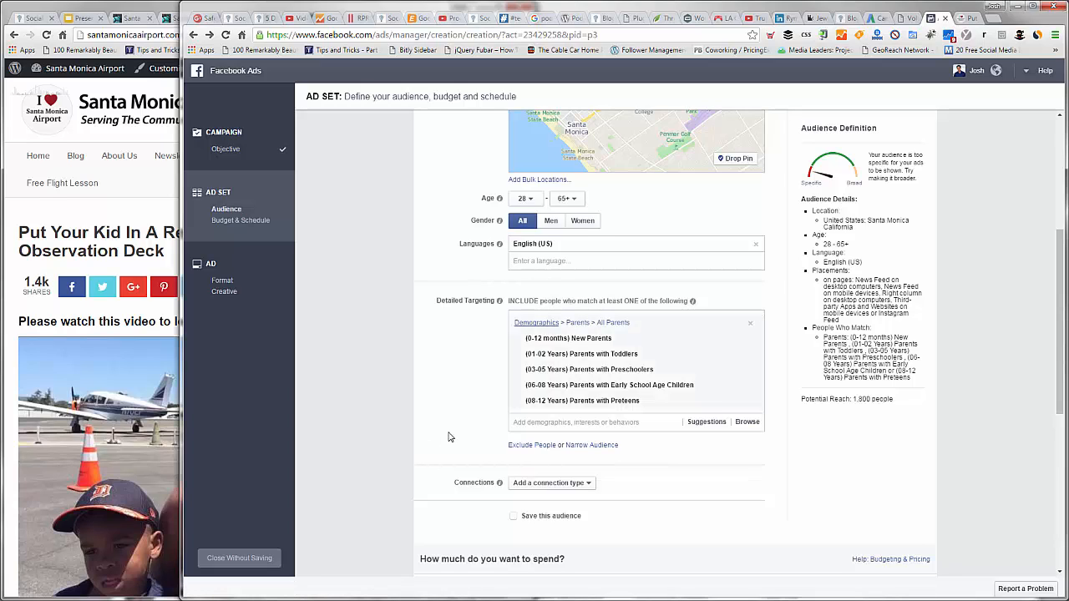
# Step: Check the potential reach in the audience definition
pyautogui.scroll(3, 844, 213)
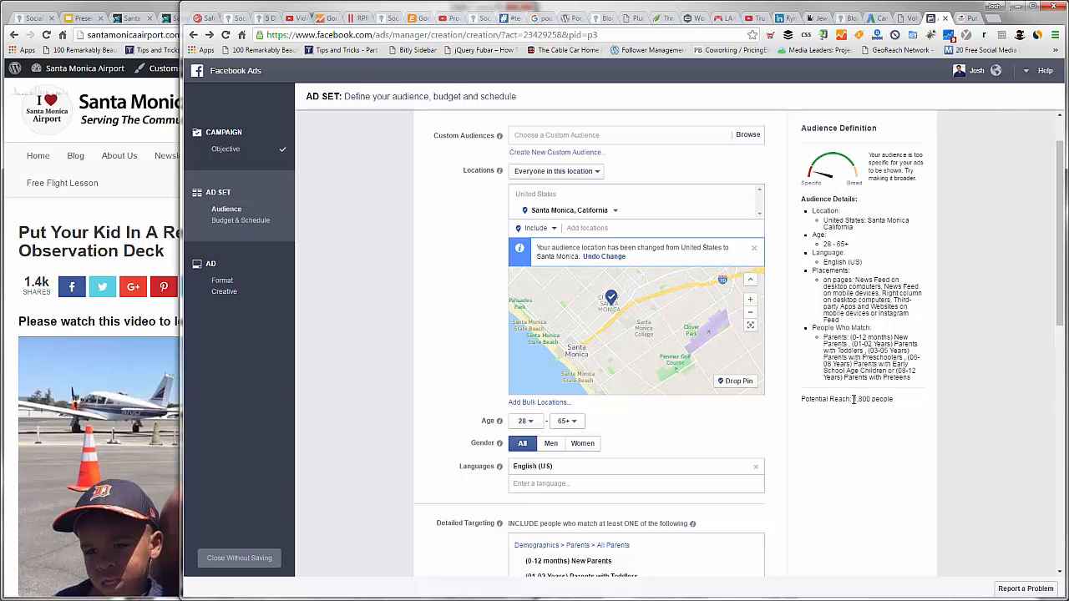
pyautogui.doubleClick(899, 399)
pyautogui.click(899, 400)
pyautogui.scroll(-1, 718, 496)
pyautogui.scroll(-2, 744, 488)
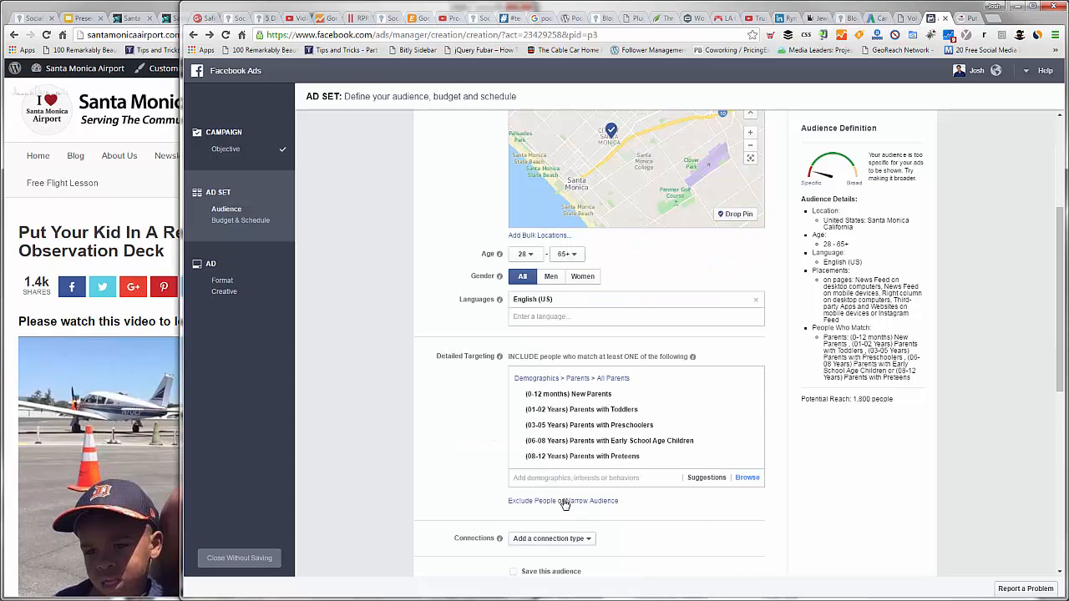
# Step: Include moms of preschool kids and moms of grade school kids from the Moms group of the Parents demographics
pyautogui.click(583, 479)
pyautogui.click(588, 498)
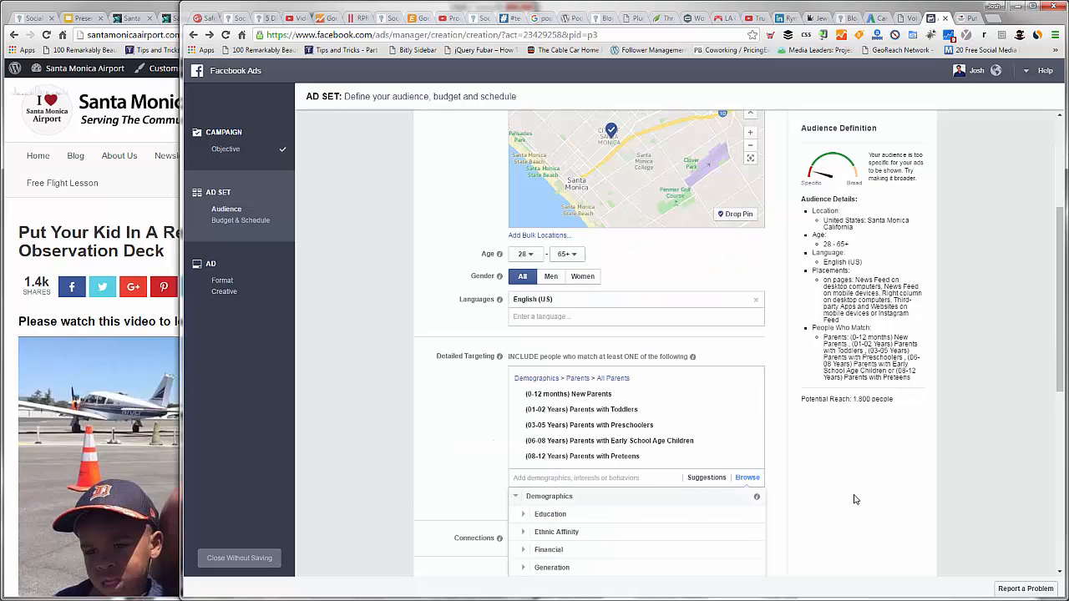
pyautogui.scroll(-2, 579, 463)
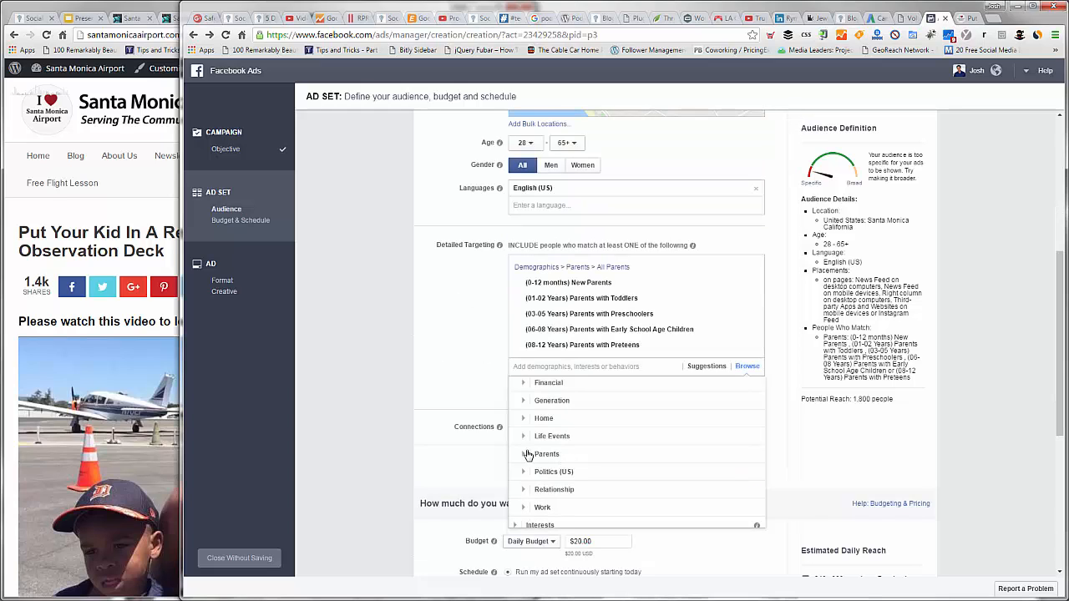
pyautogui.click(652, 453)
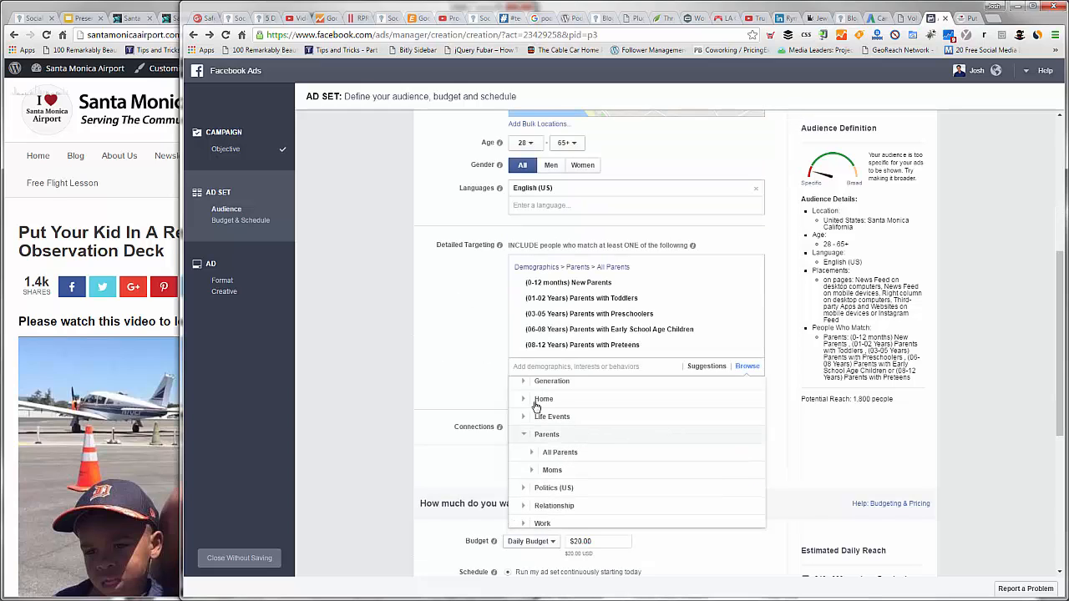
pyautogui.click(613, 409)
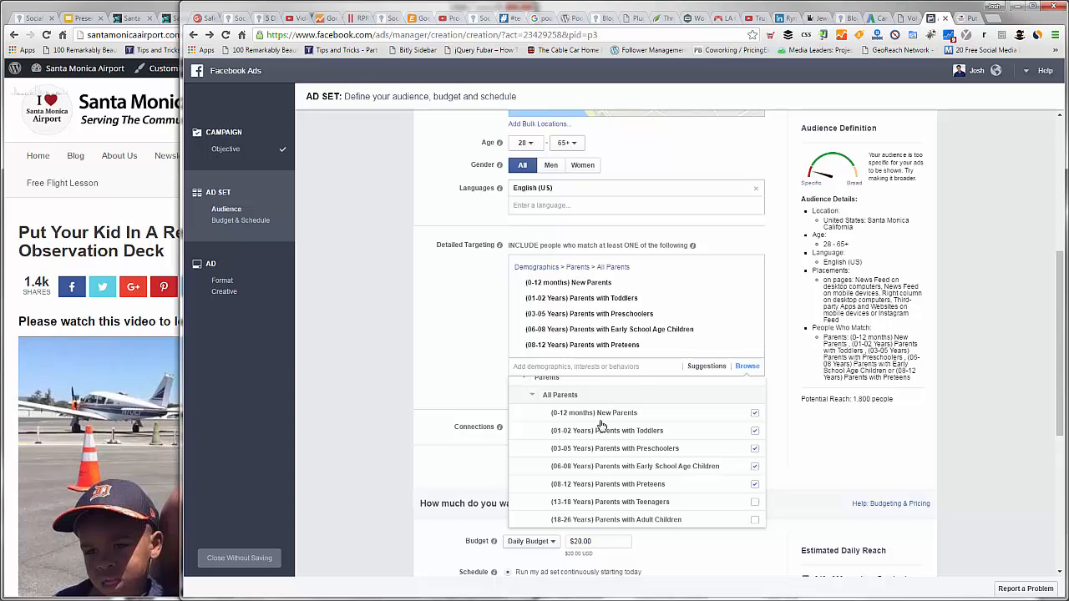
pyautogui.scroll(-2, 602, 422)
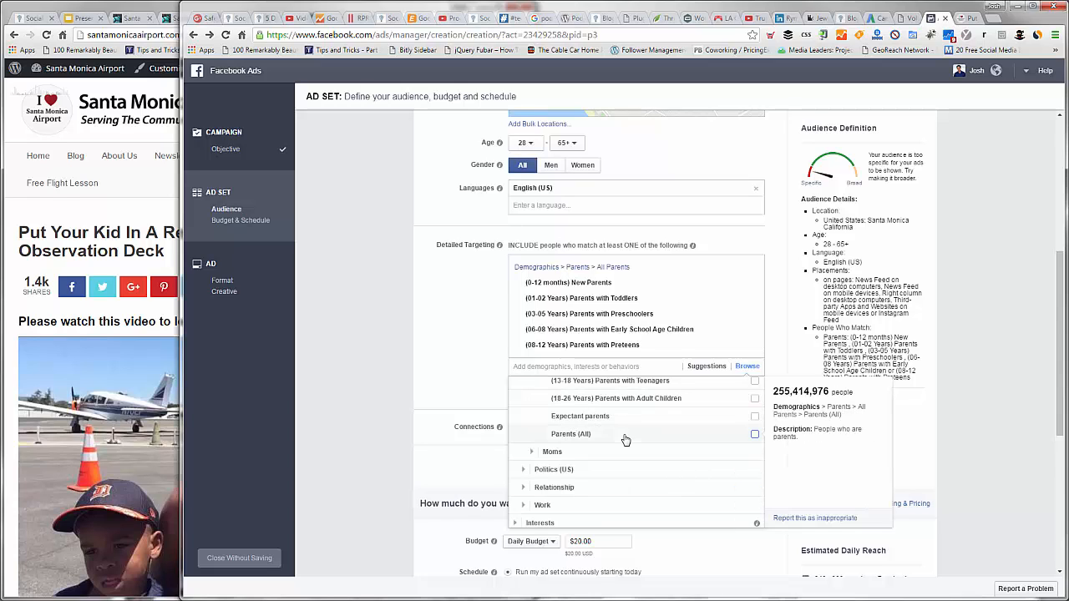
pyautogui.scroll(1, 539, 456)
pyautogui.scroll(-1, 619, 447)
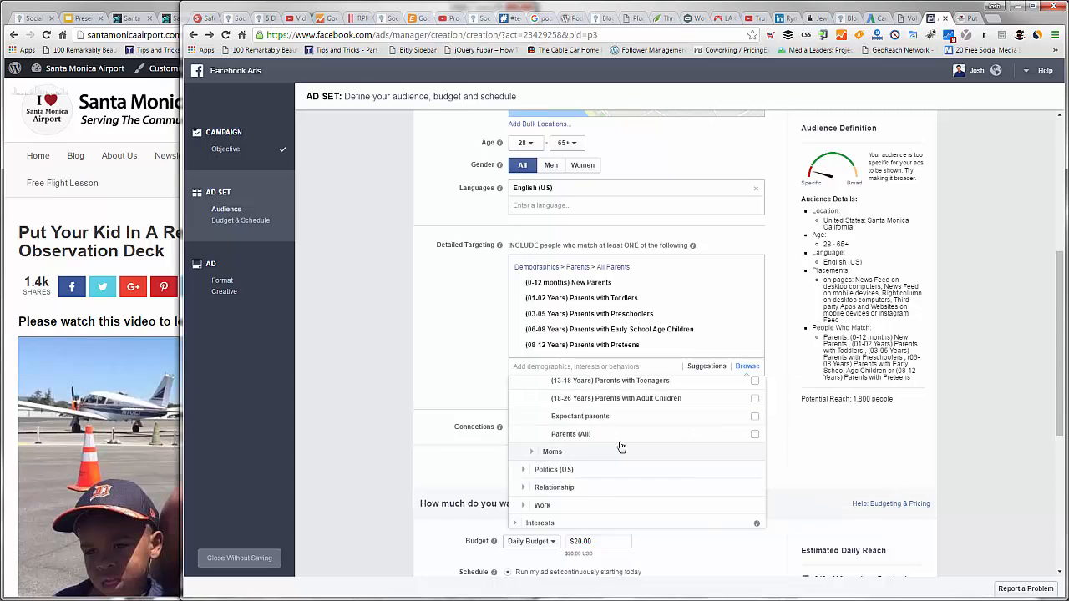
pyautogui.click(620, 449)
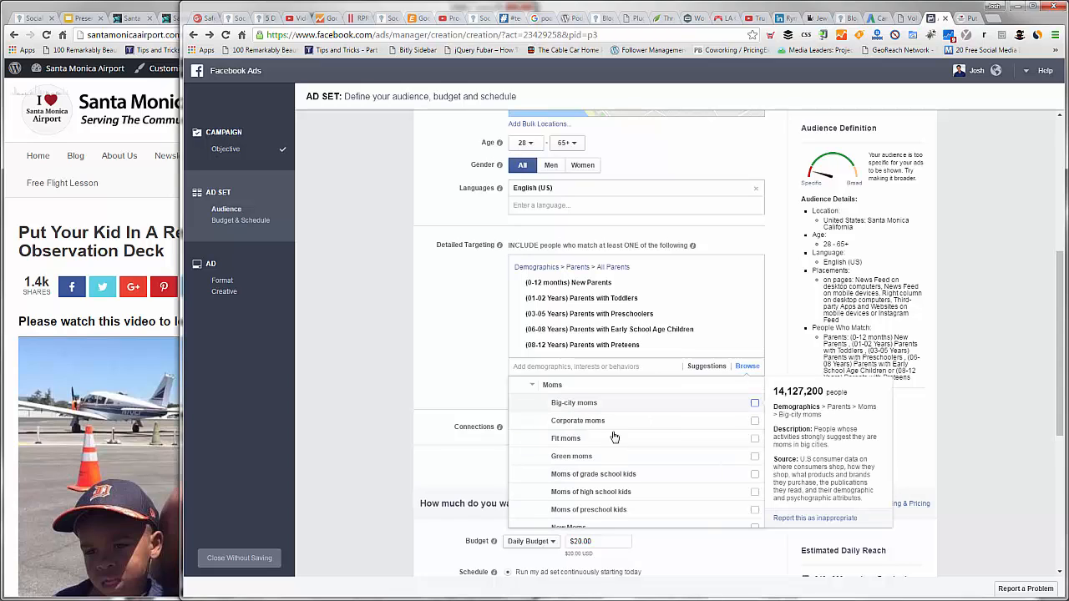
pyautogui.scroll(-1, 614, 437)
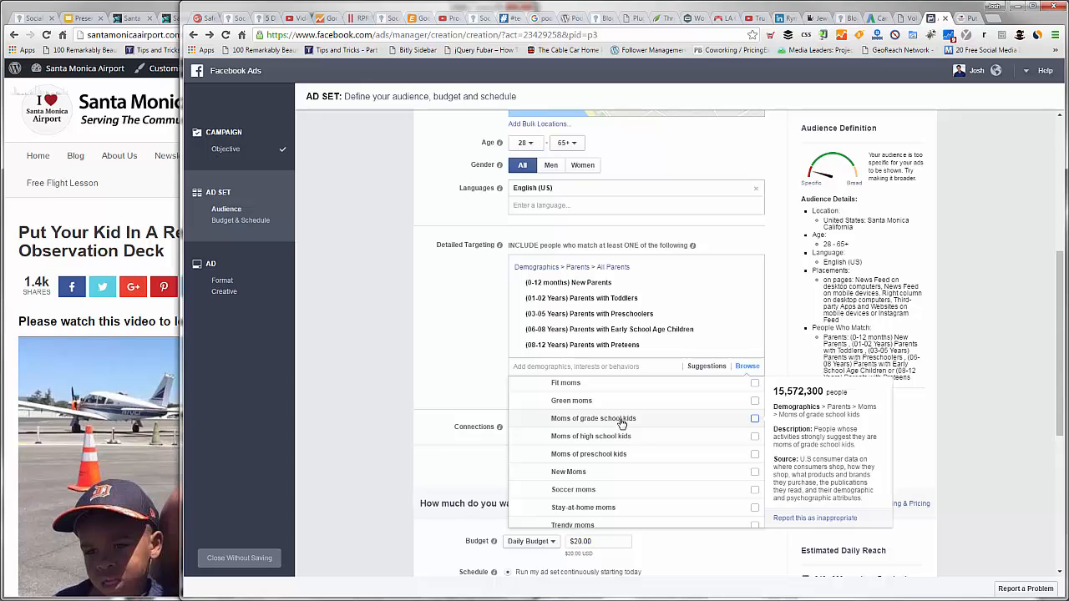
pyautogui.click(656, 457)
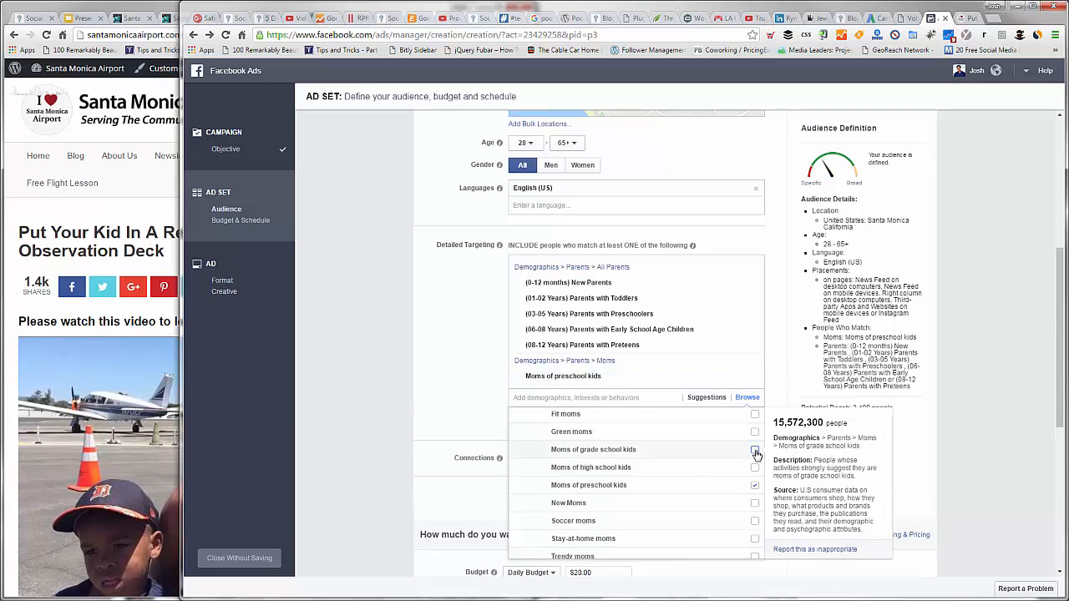
pyautogui.click(691, 463)
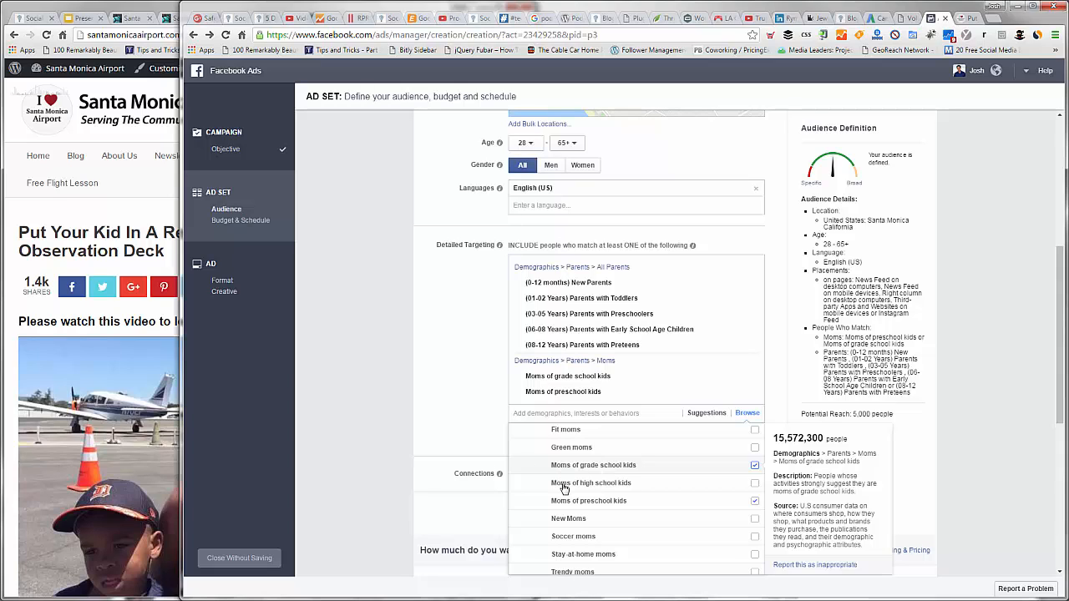
# Step: Search the detailed targeting options for "planes" and clear the search without adding an interest
pyautogui.scroll(-2, 579, 506)
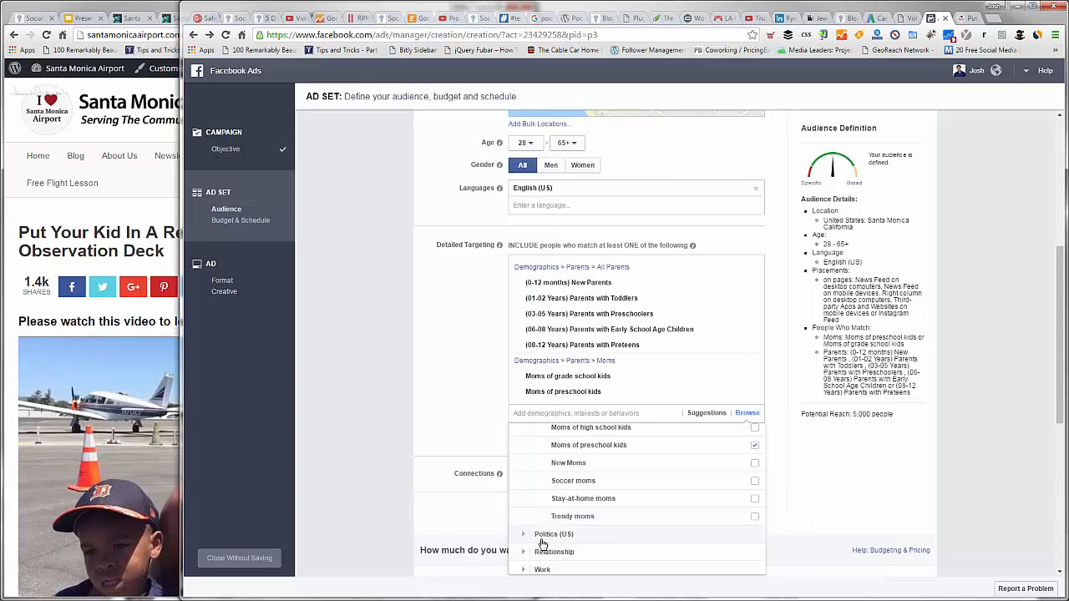
pyautogui.scroll(-2, 543, 533)
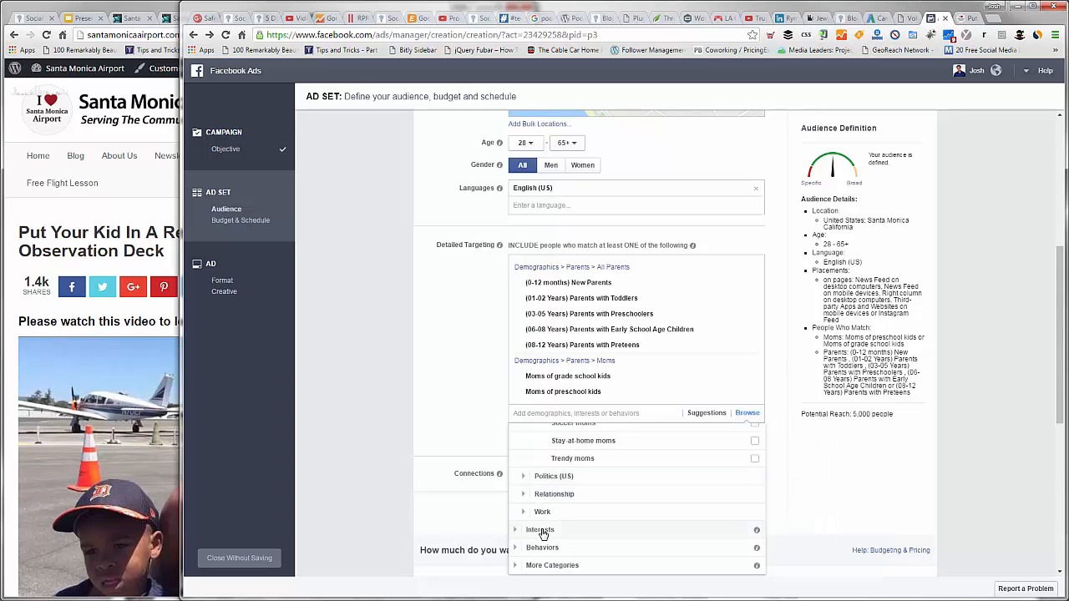
pyautogui.click(568, 414)
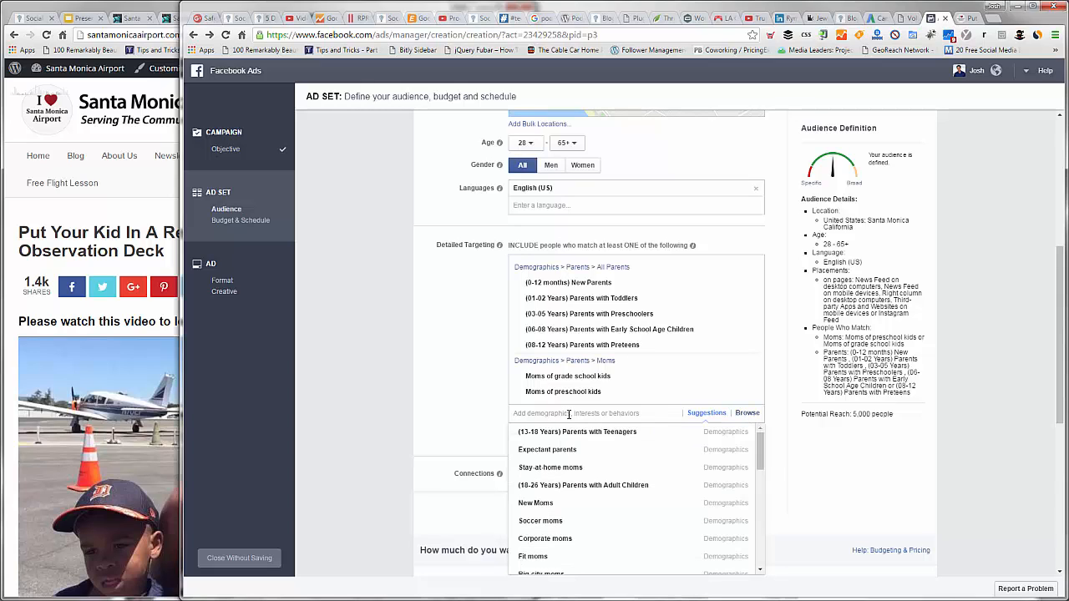
pyautogui.write('planes')
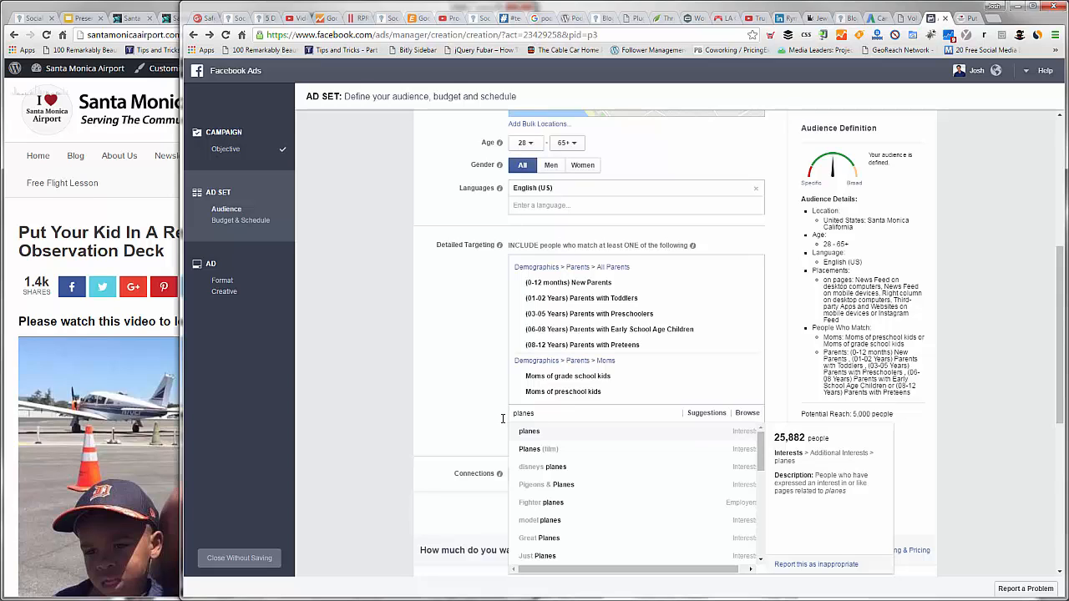
pyautogui.press('BackSpace')
pyautogui.press('BackSpace')
pyautogui.press('BackSpace')
pyautogui.press('BackSpace')
pyautogui.press('BackSpace')
pyautogui.press('BackSpace')
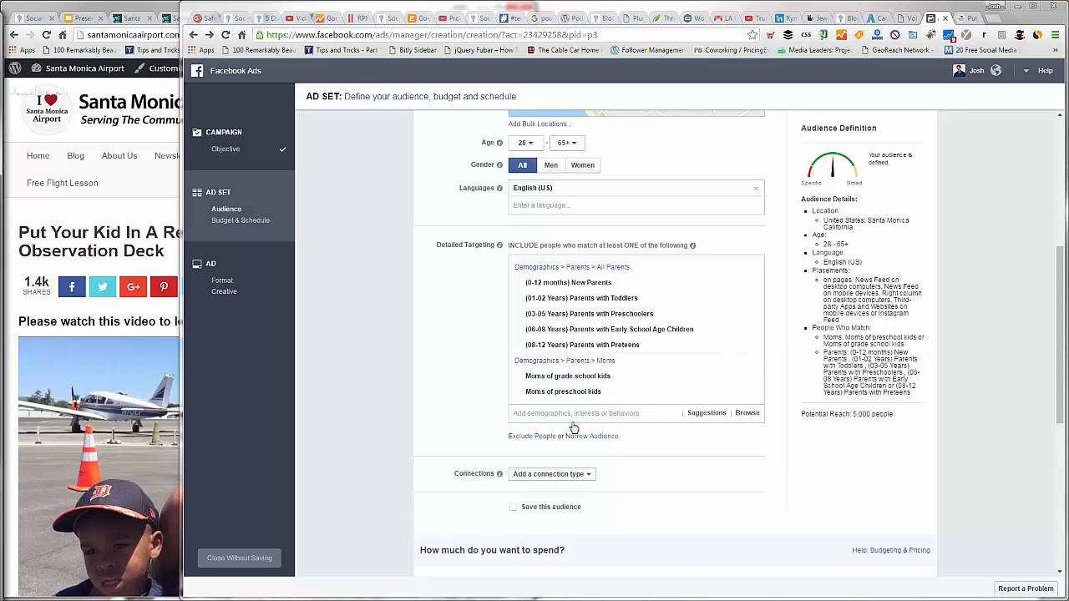
# Step: Choose to save this audience under the name "Santa Monica Moms for SMO Event"
pyautogui.scroll(-1, 573, 426)
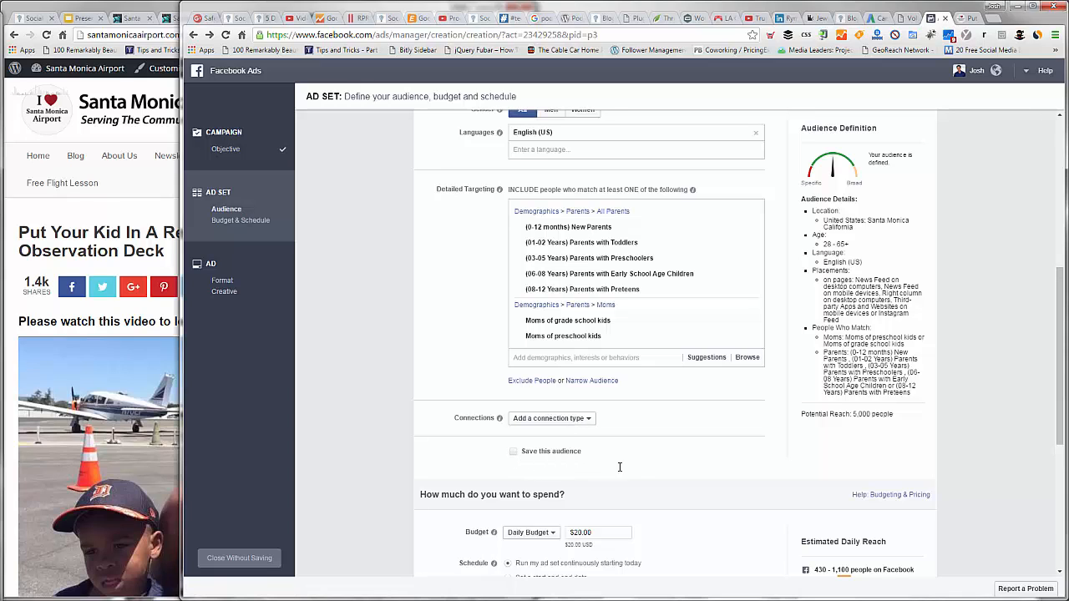
pyautogui.click(513, 451)
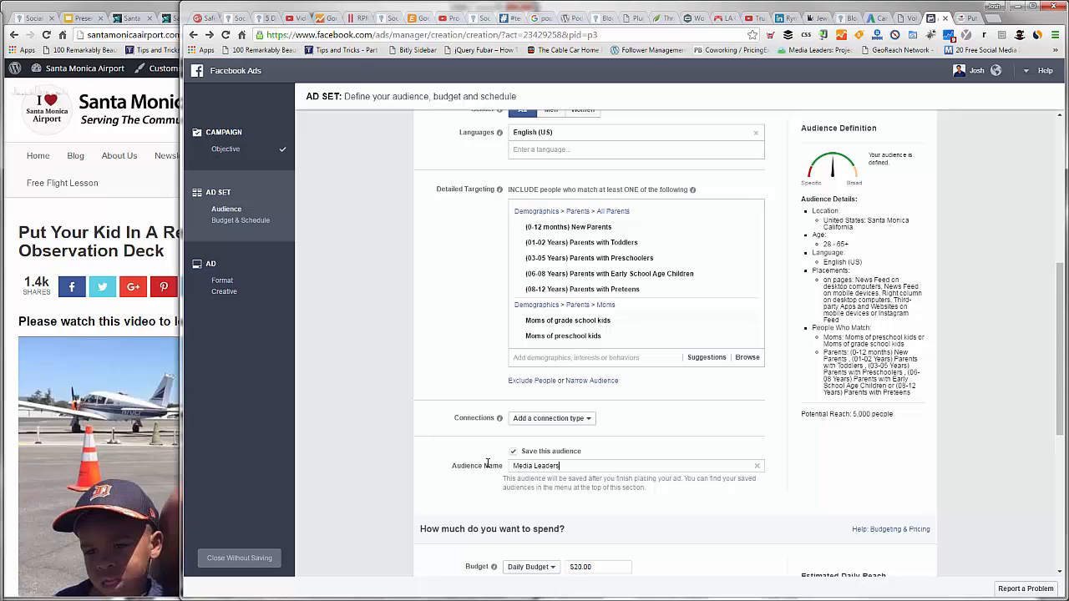
pyautogui.hotkey('ctrl', 'a')
pyautogui.write('SMO')
pyautogui.press('BackSpace')
pyautogui.press('BackSpace')
pyautogui.write('anta Monica Moms for SMO Event')
# Step: Set the ad set's daily budget to $10.00
pyautogui.scroll(-1, 581, 511)
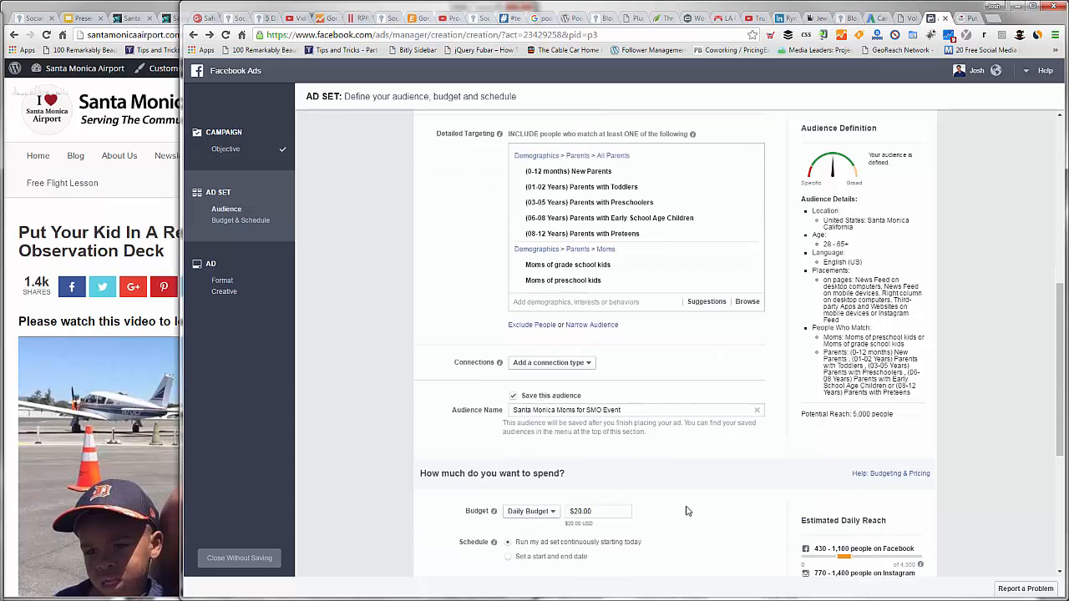
pyautogui.moveTo(579, 511); pyautogui.dragTo(573, 511)
pyautogui.write('1')
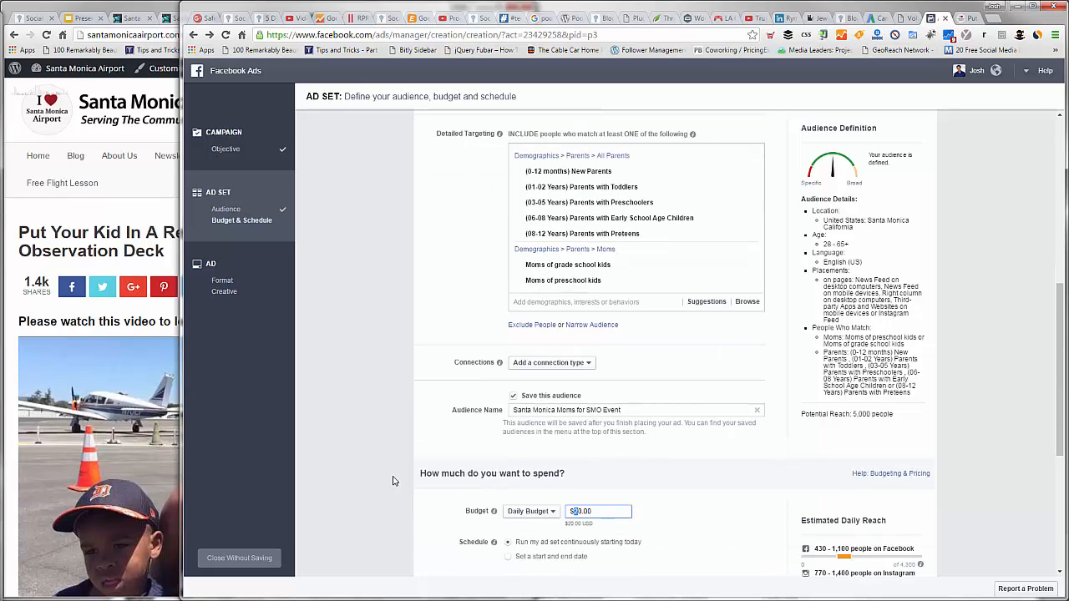
pyautogui.click(369, 476)
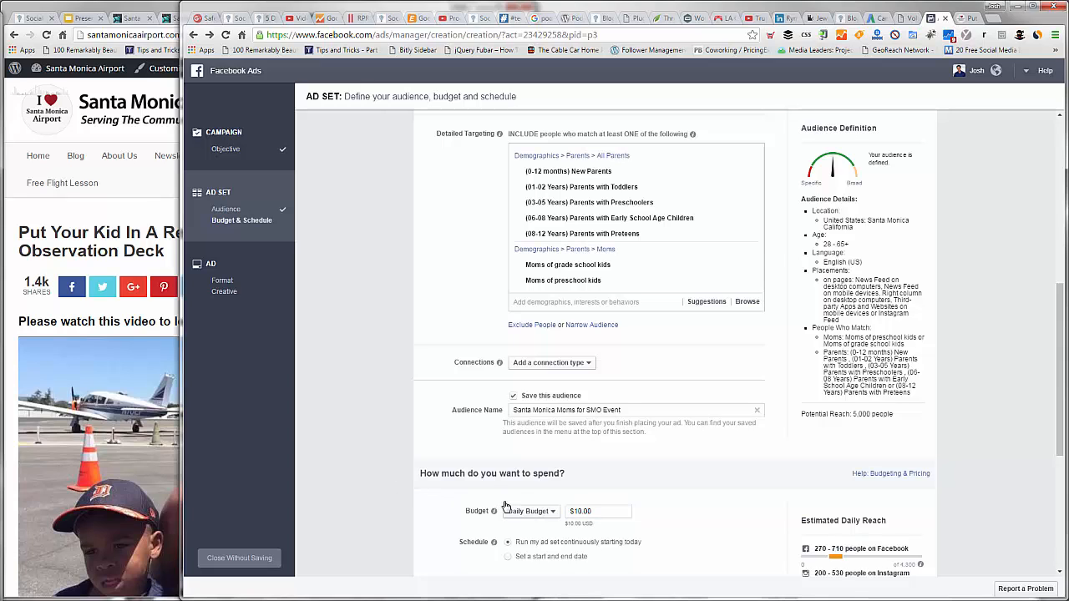
# Step: Schedule the ad set with a start and end date, ending on 4/8/2016
pyautogui.scroll(-1, 509, 506)
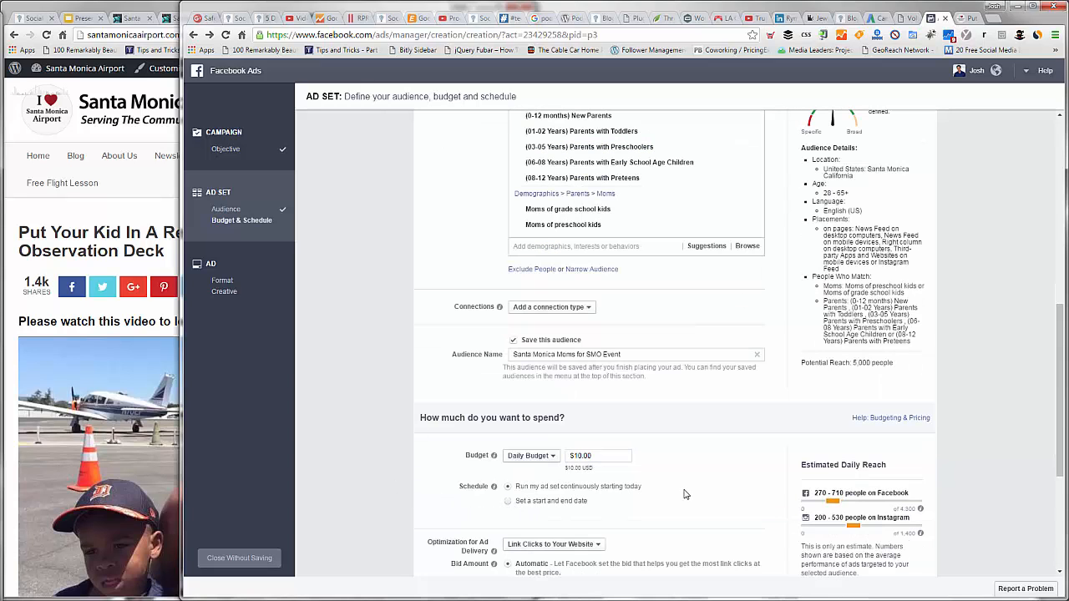
pyautogui.click(594, 500)
pyautogui.scroll(-1, 600, 473)
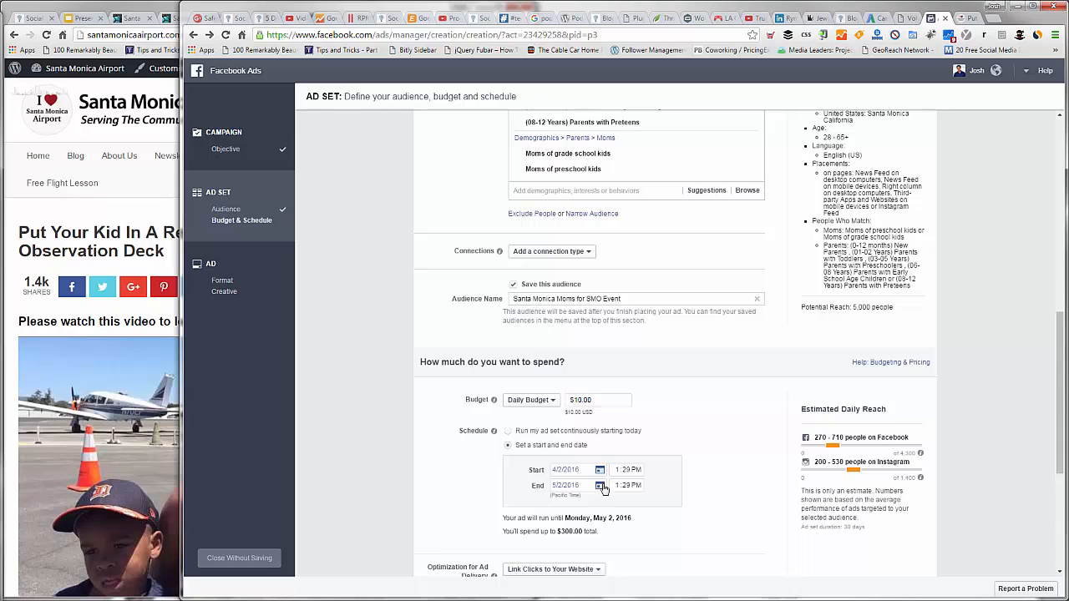
pyautogui.click(599, 486)
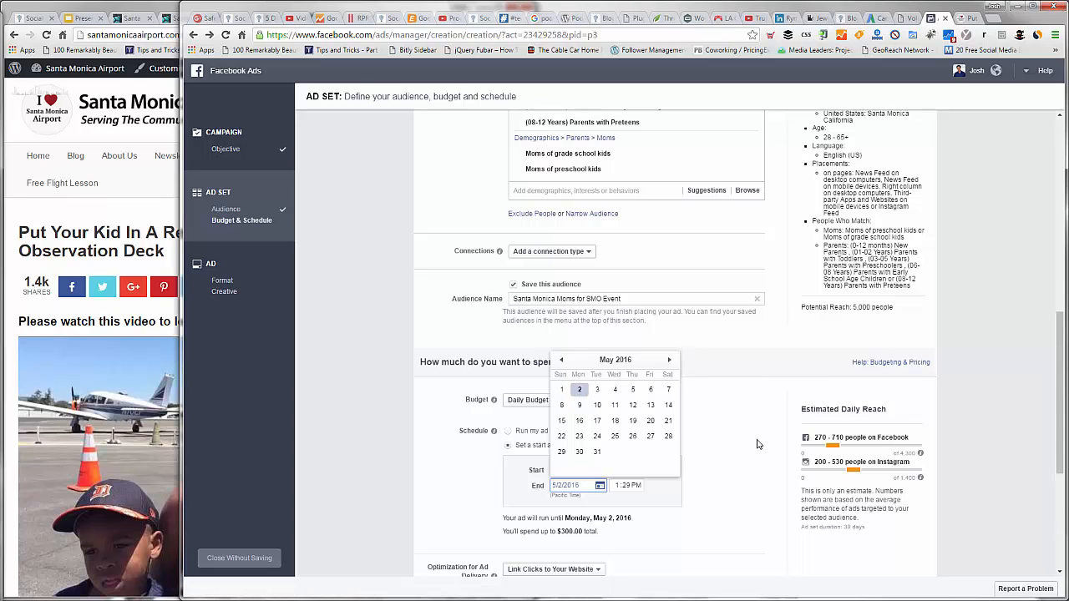
pyautogui.click(561, 361)
pyautogui.click(599, 488)
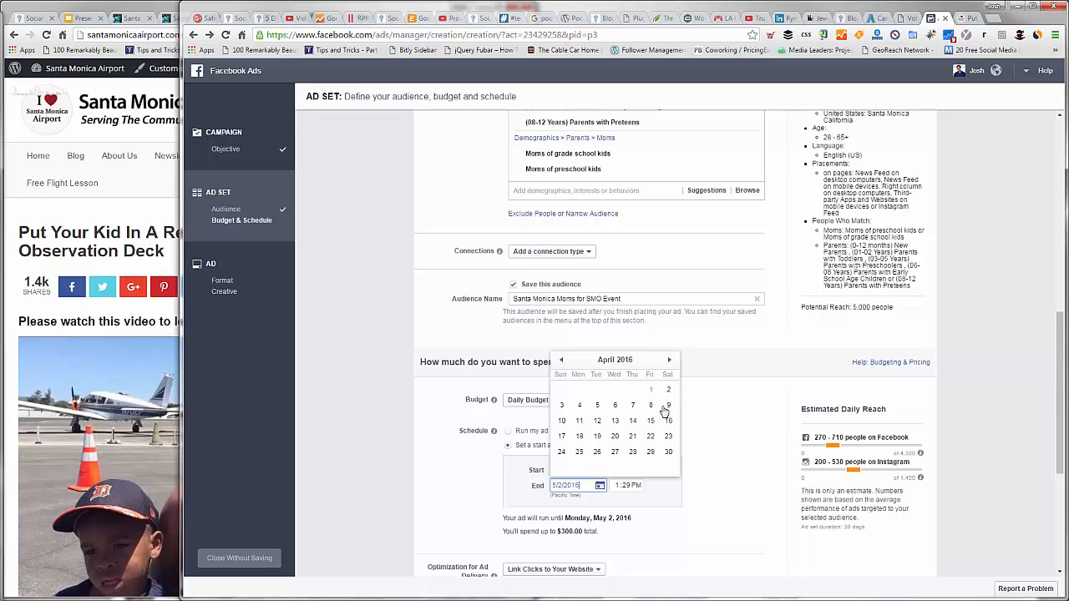
pyautogui.click(653, 409)
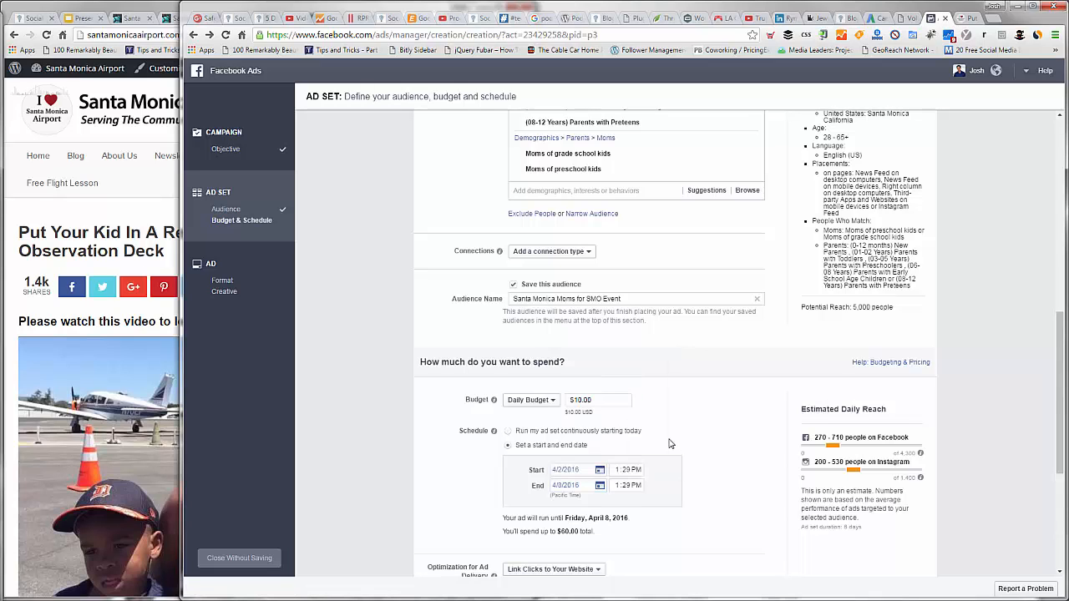
# Step: Set the daily budget to $20.00 and check the maximum total spend for the schedule
pyautogui.click(632, 404)
pyautogui.press('BackSpace')
pyautogui.write('2')
pyautogui.click(732, 453)
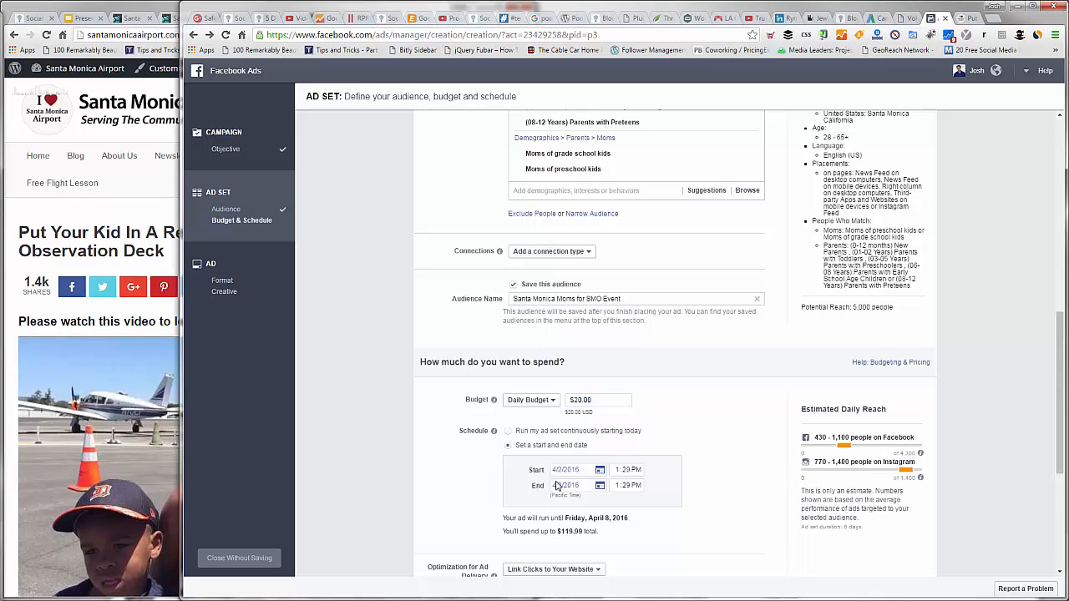
pyautogui.scroll(-1, 558, 480)
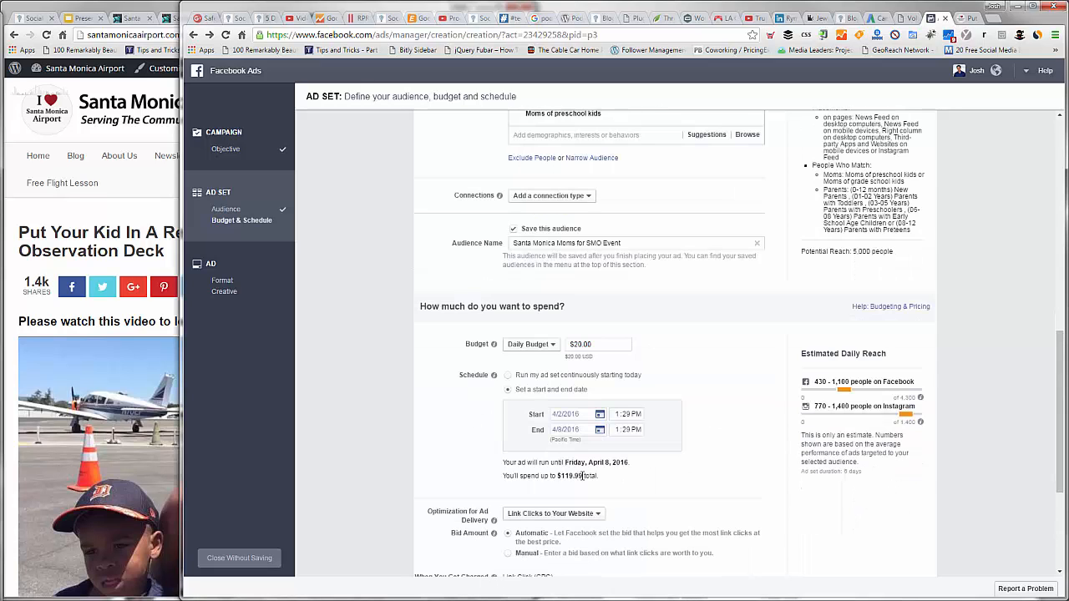
pyautogui.moveTo(580, 475); pyautogui.dragTo(559, 476)
pyautogui.click(470, 474)
# Step: Switch the bid amount to manual and enter $1.00 per link click
pyautogui.scroll(-1, 506, 501)
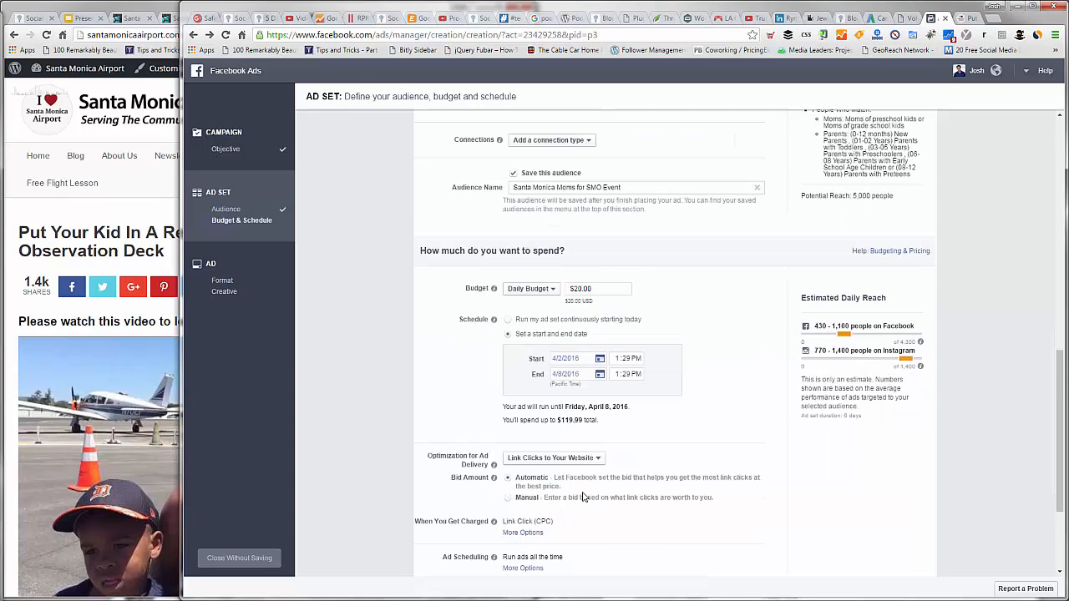
pyautogui.click(525, 498)
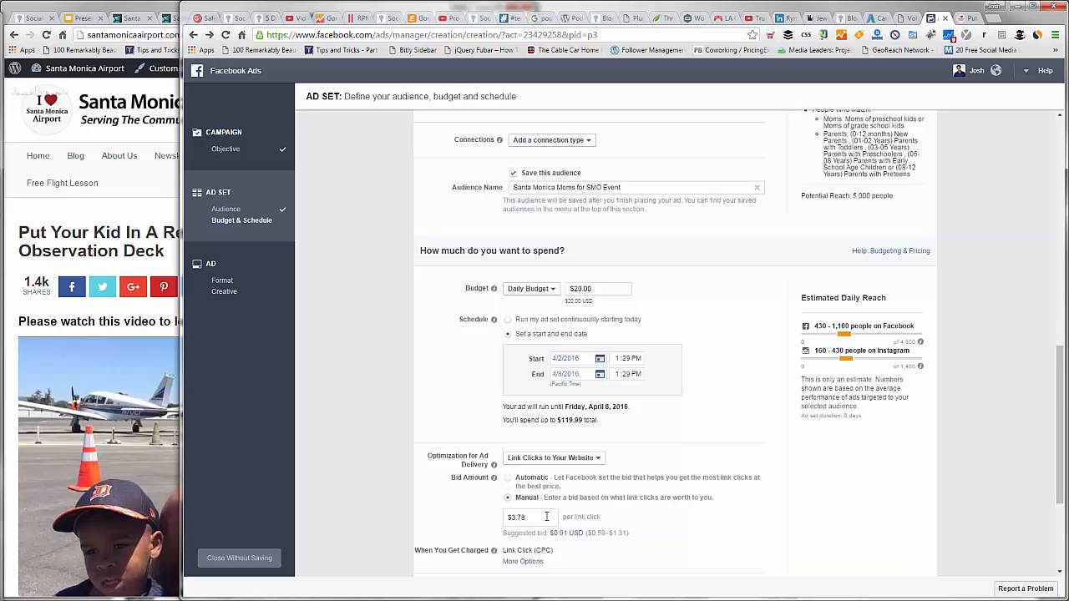
pyautogui.doubleClick(547, 517)
pyautogui.write('1')
pyautogui.click(394, 491)
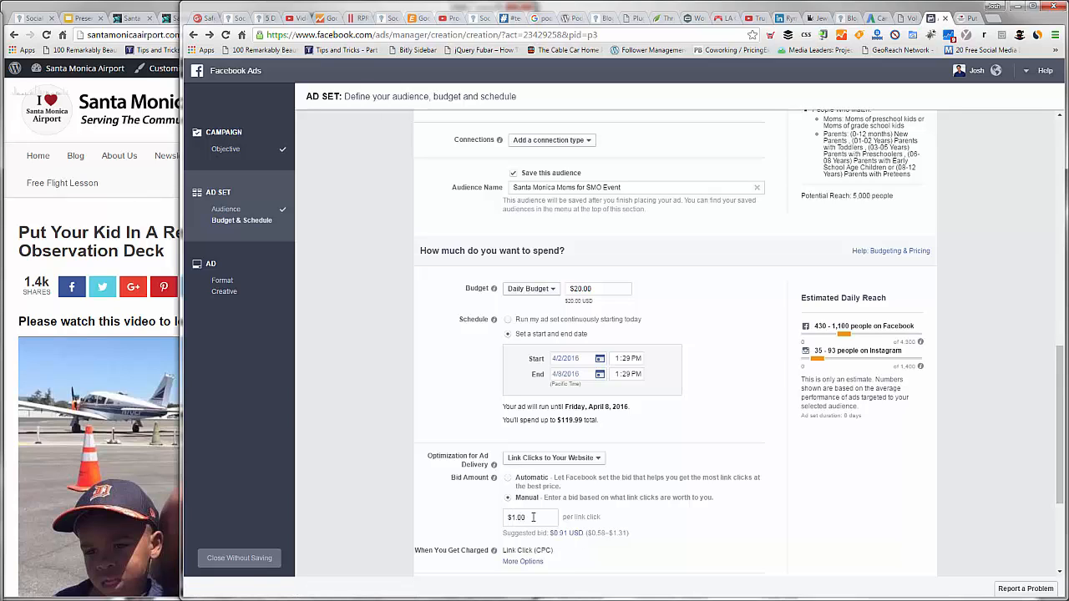
# Step: Lower the manual bid to $0.75 per link click
pyautogui.doubleClick(533, 517)
pyautogui.write('75')
pyautogui.doubleClick(543, 517)
pyautogui.write('.75')
pyautogui.click(470, 523)
pyautogui.scroll(-1, 456, 474)
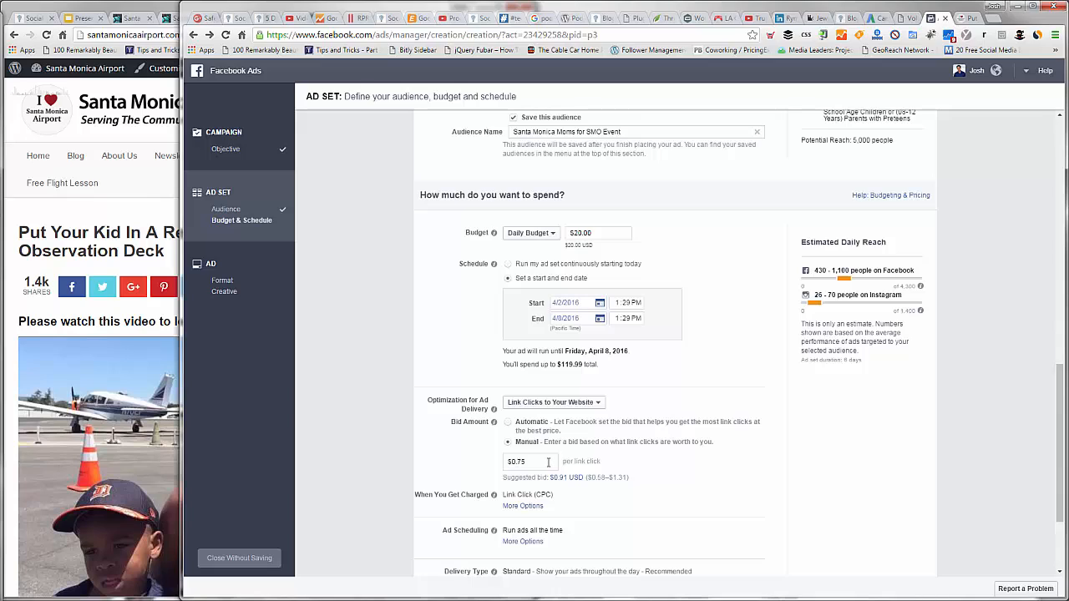
# Step: Set the manual bid back to $1.00 per link click
pyautogui.doubleClick(548, 462)
pyautogui.write('1')
pyautogui.press('BackSpace')
pyautogui.press('BackSpace')
pyautogui.press('BackSpace')
pyautogui.press('BackSpace')
pyautogui.write('1.00')
pyautogui.click(582, 487)
# Step: Check the audience's potential reach and the ad scheduling and delivery type settings
pyautogui.moveTo(892, 140); pyautogui.dragTo(853, 140)
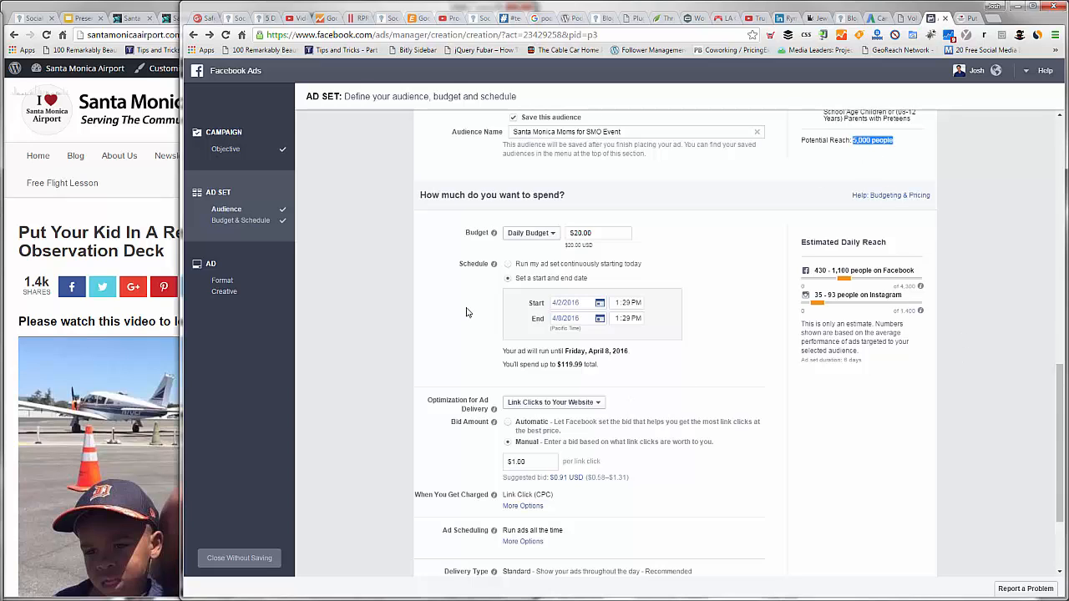
pyautogui.click(364, 358)
pyautogui.scroll(-1, 543, 494)
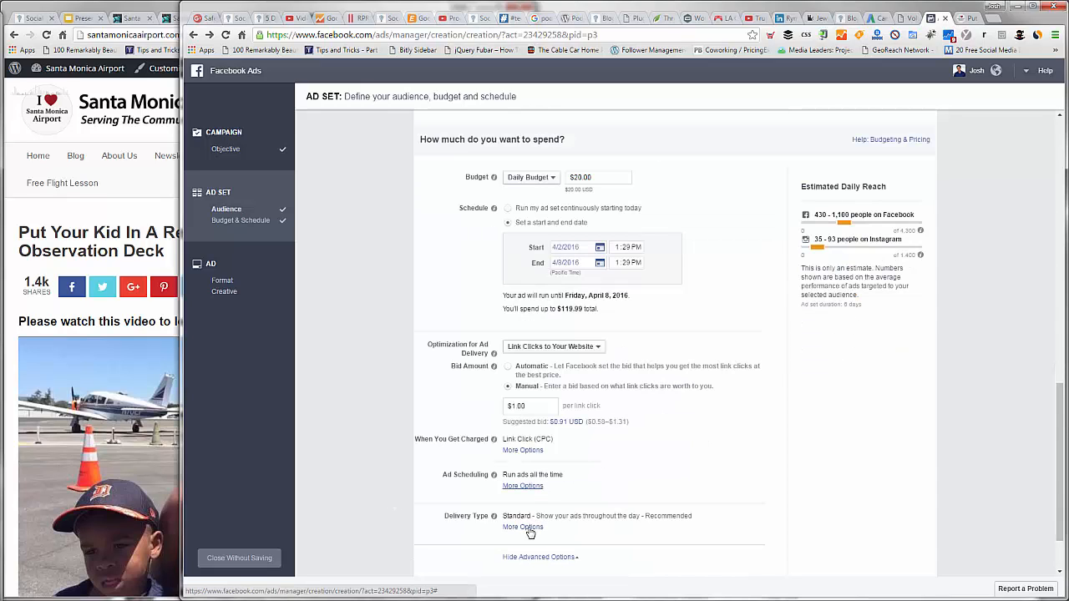
# Step: Name the ad set "SMO Family Event Adset" and continue to the ad creative
pyautogui.click(522, 527)
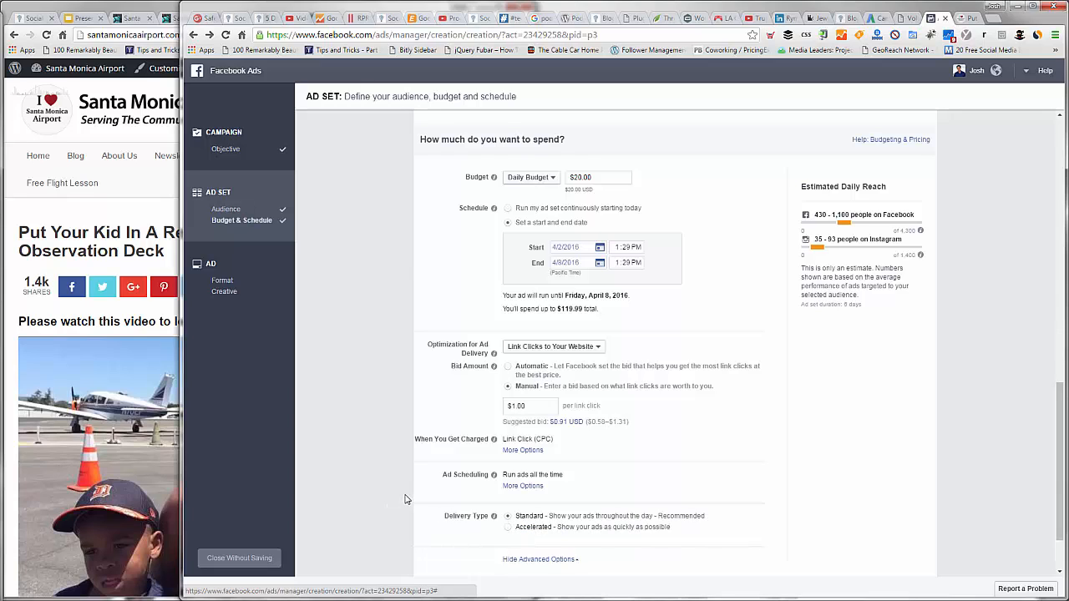
pyautogui.scroll(-1, 406, 498)
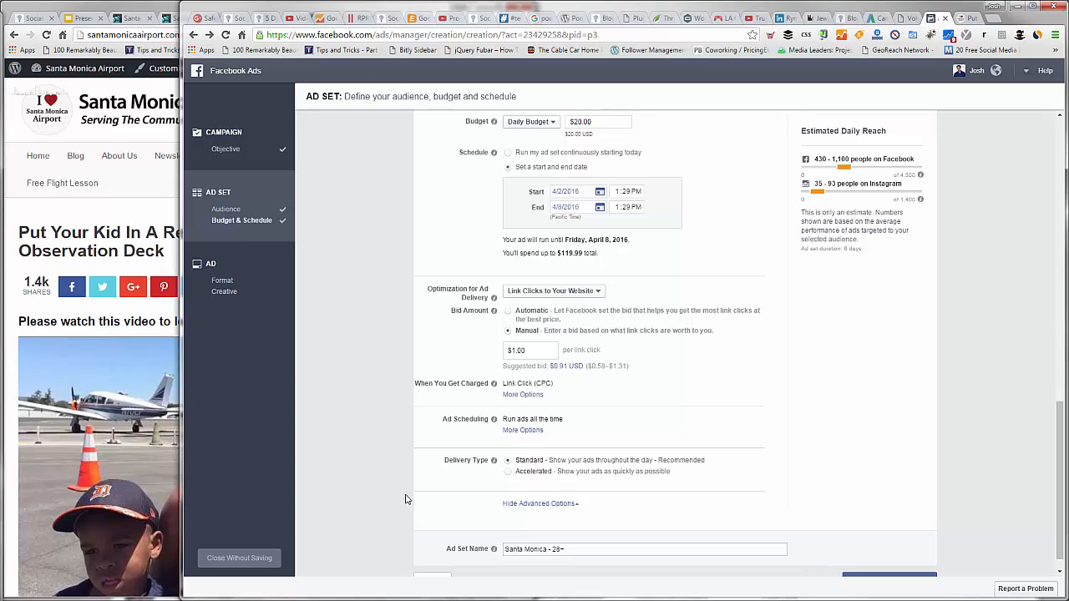
pyautogui.scroll(-1, 549, 526)
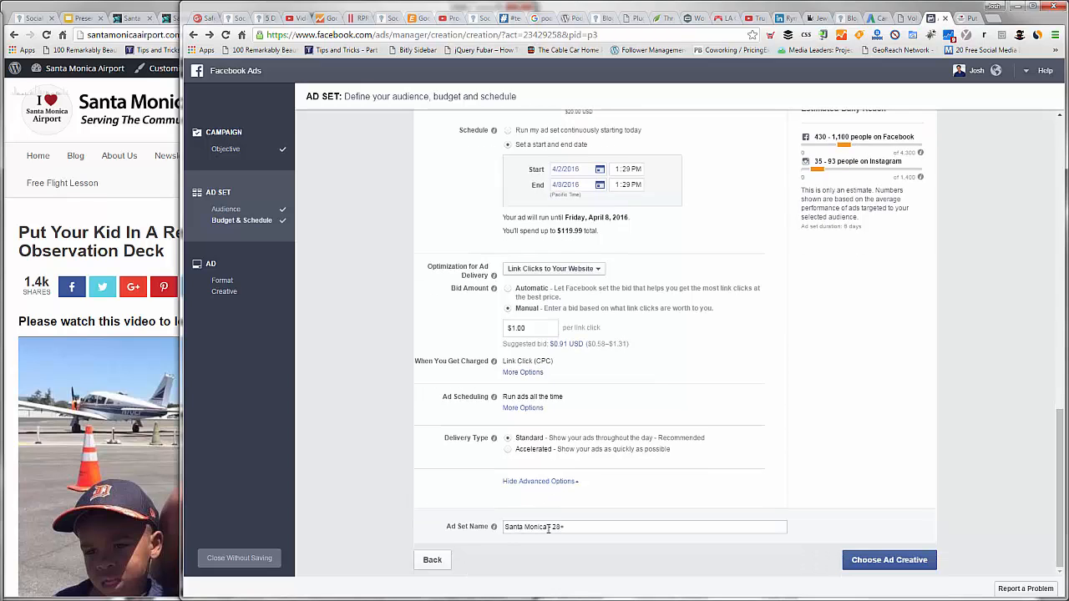
pyautogui.click(609, 526)
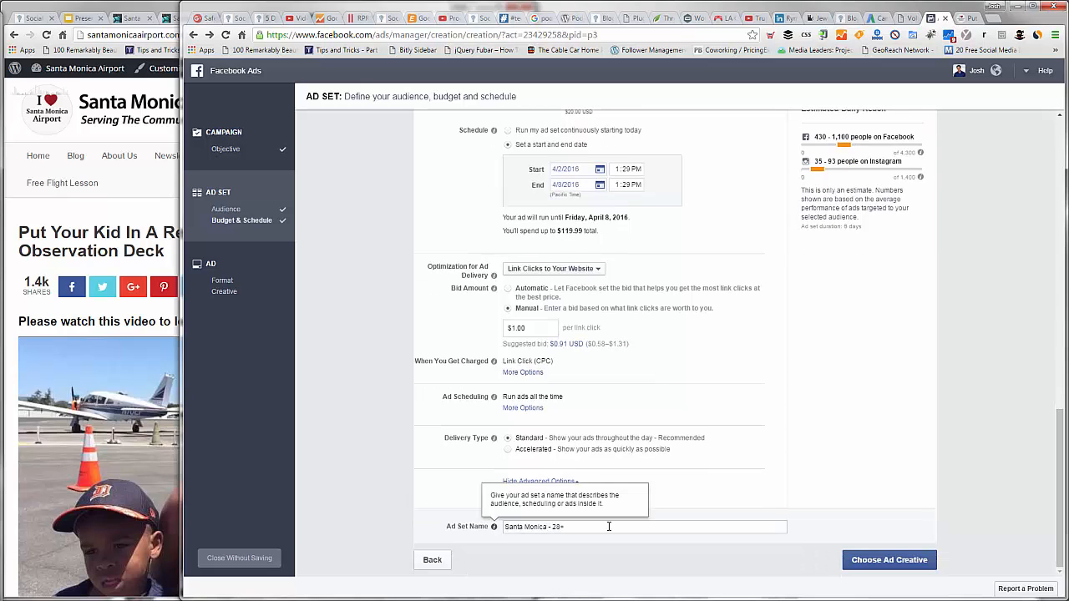
pyautogui.tripleClick(608, 527)
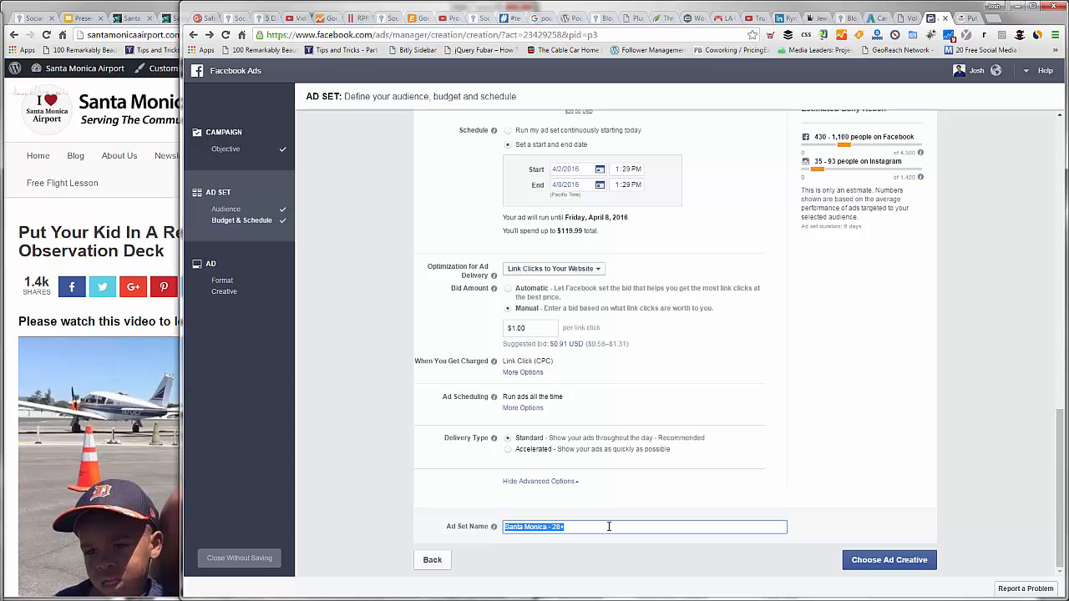
pyautogui.write('SMO Family Event Adset')
pyautogui.press('Tab')
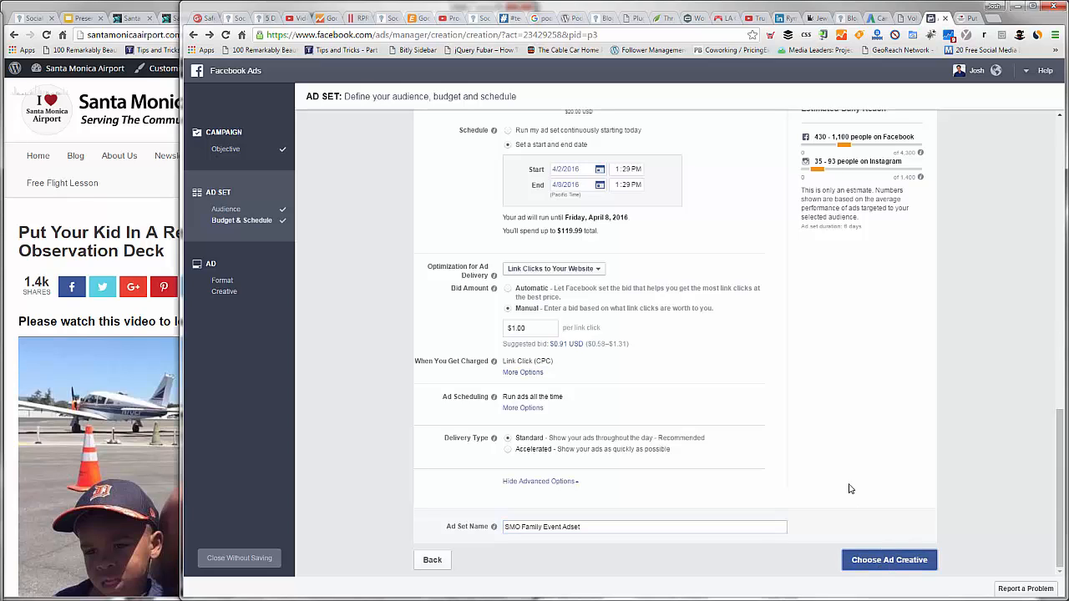
pyautogui.press('Return')
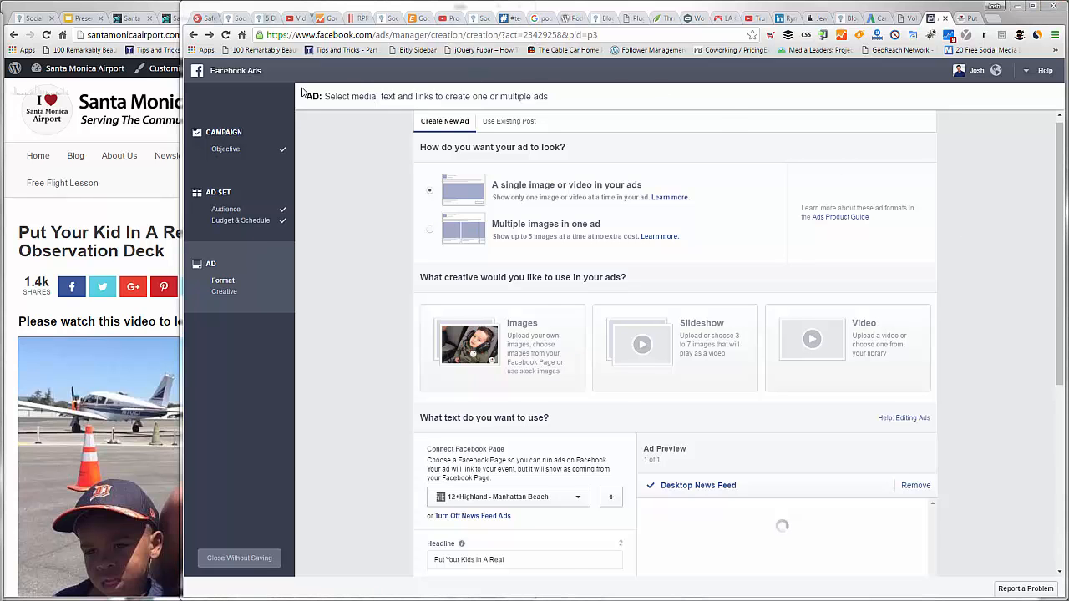
# Step: Switch to the Downloads folder in Windows Explorer and preview the five "Presentation Slides for graphics" images
pyautogui.hotkey('alt', 'Tab')
pyautogui.press('Down')
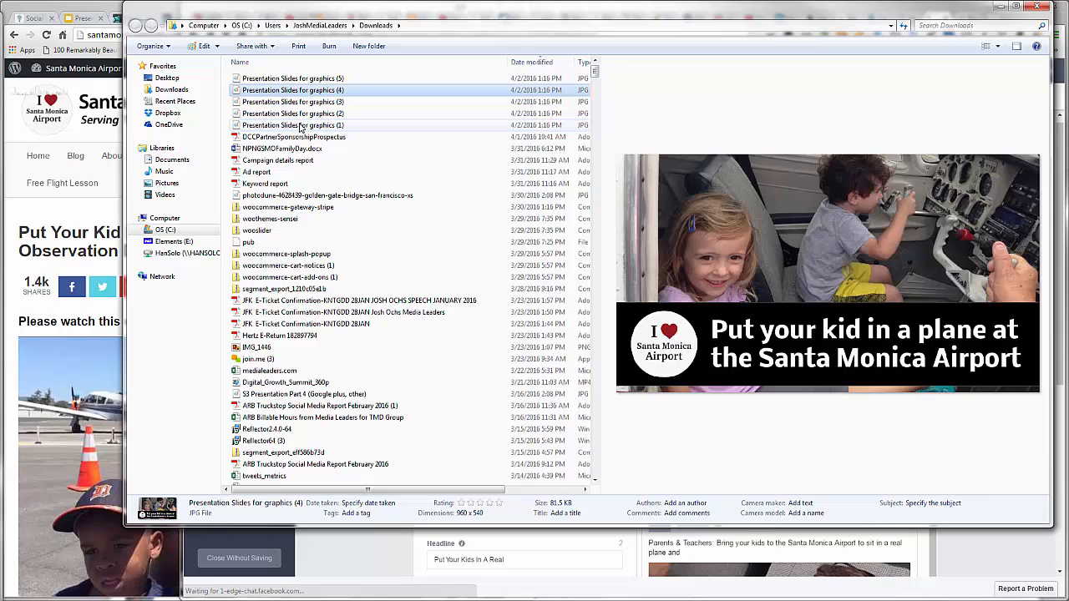
pyautogui.click(300, 125)
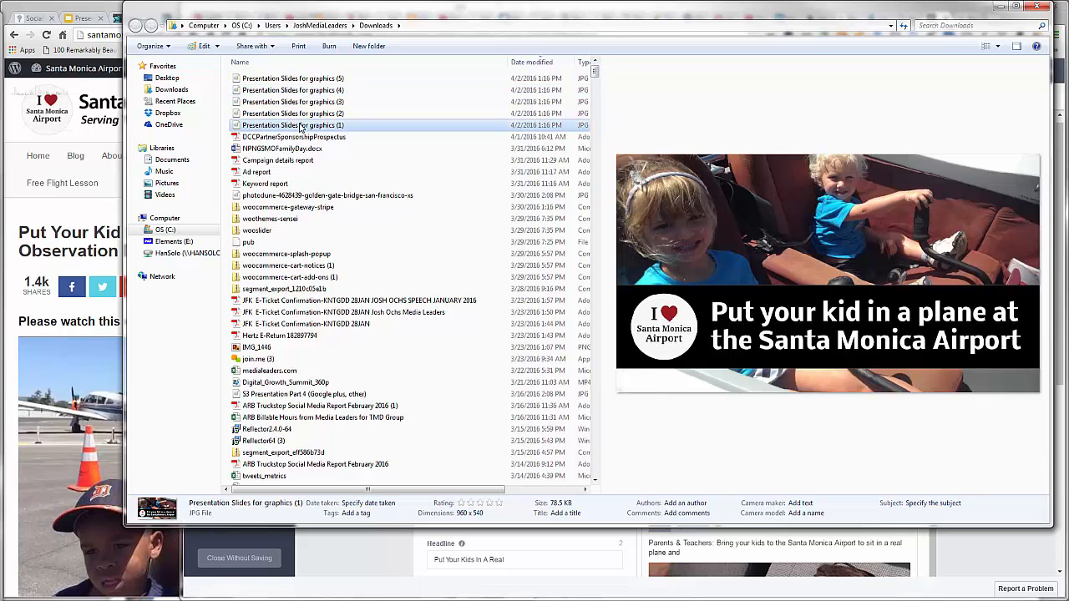
pyautogui.press('Up')
pyautogui.press('Up')
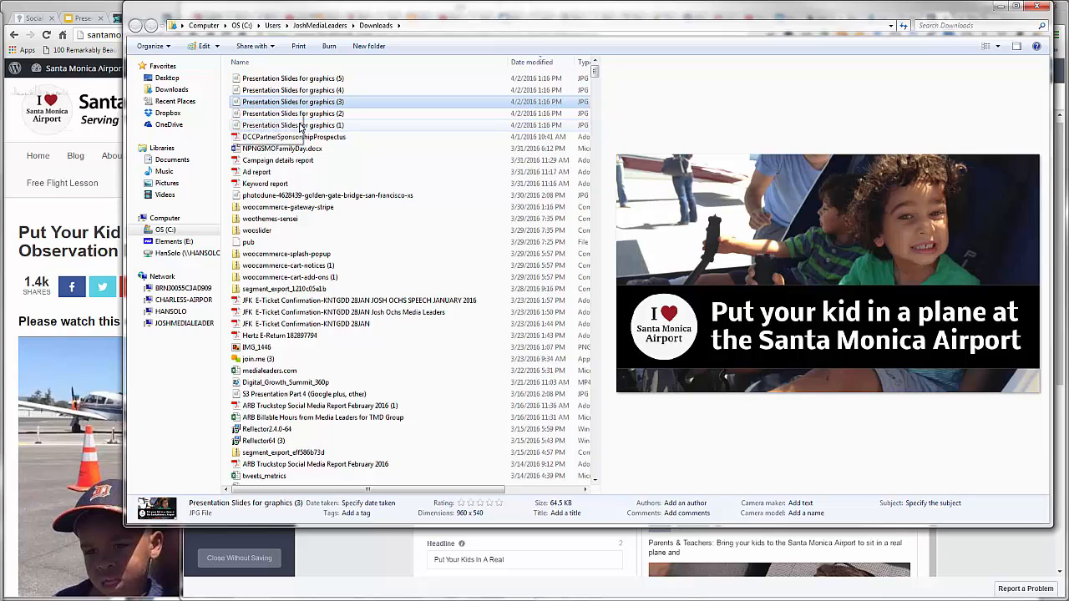
pyautogui.press('Up')
pyautogui.press('Up')
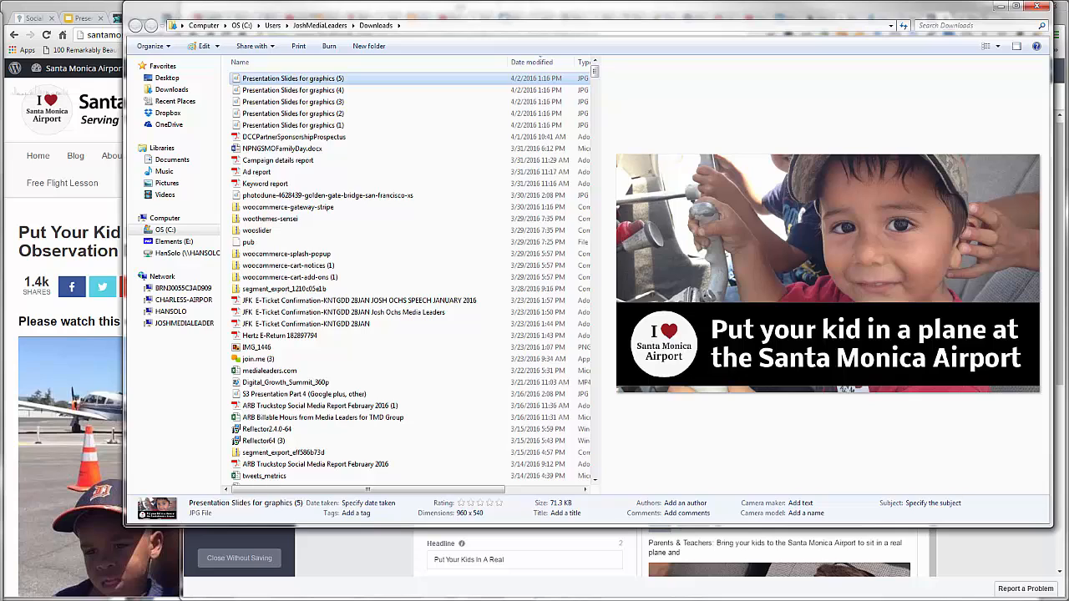
pyautogui.press('Return')
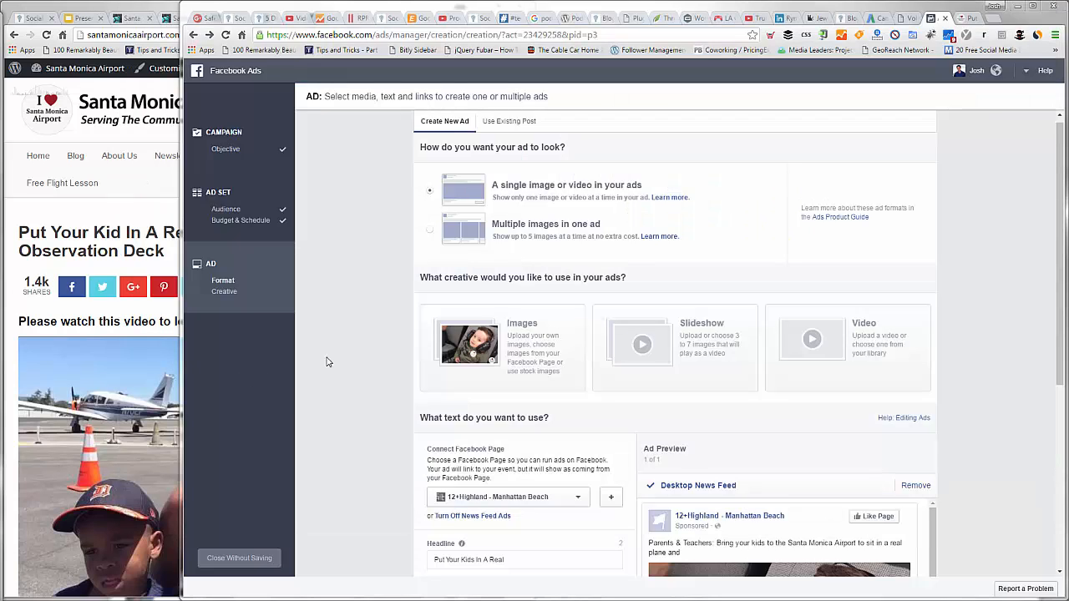
# Step: Upload the five "Presentation Slides for graphics" images from Downloads as additional ad images
pyautogui.click(470, 366)
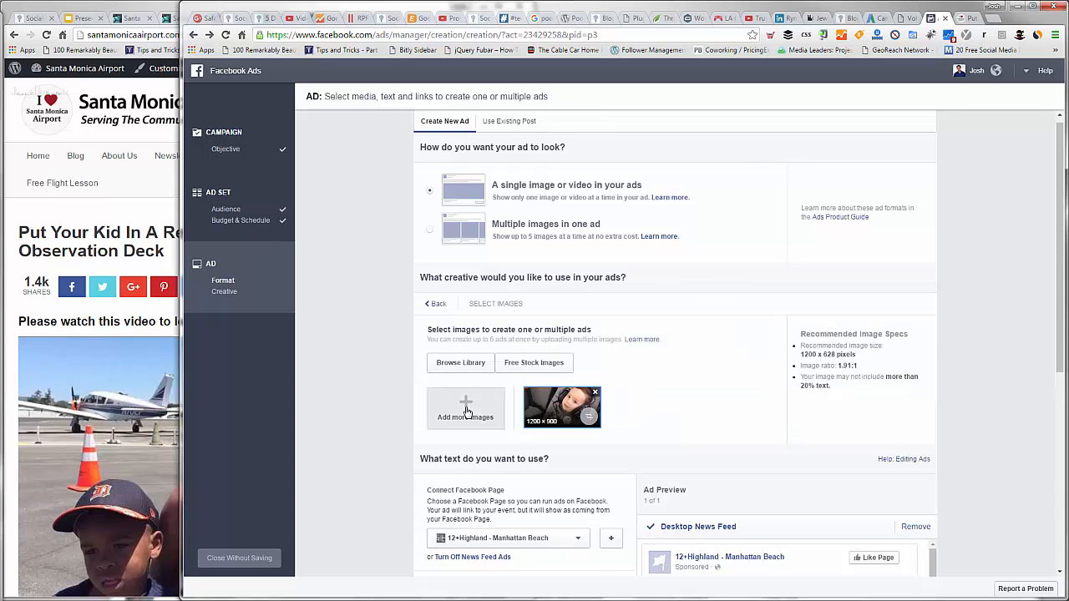
pyautogui.click(466, 409)
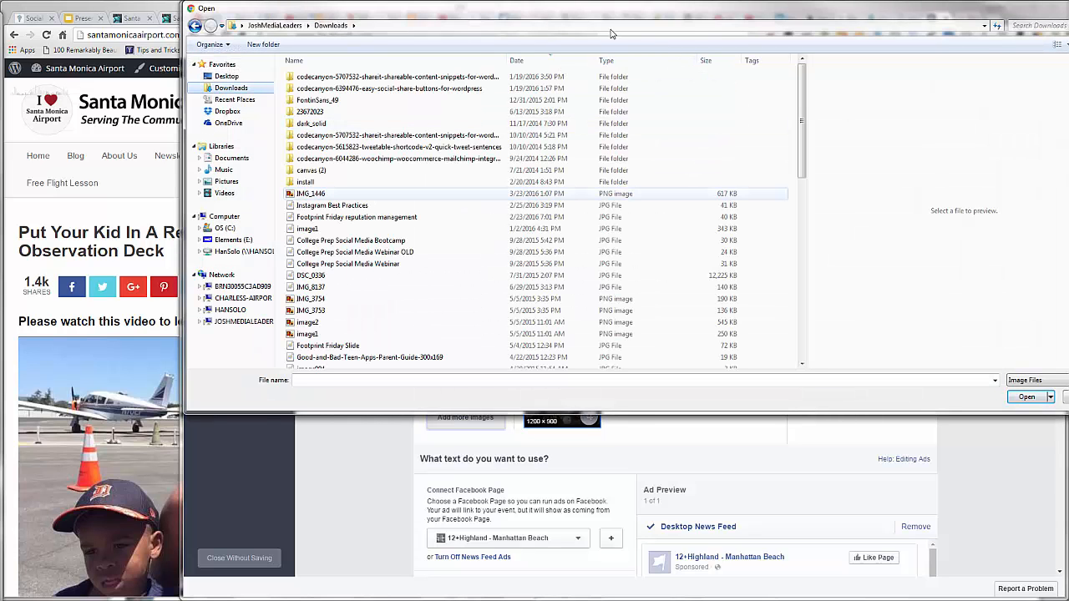
pyautogui.click(561, 62)
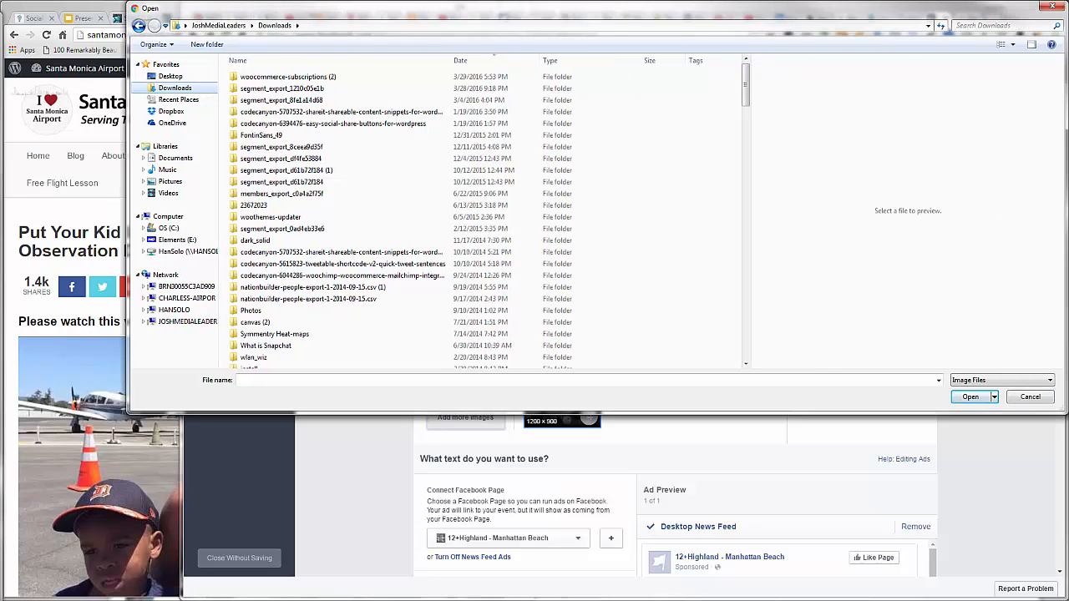
pyautogui.press('Escape')
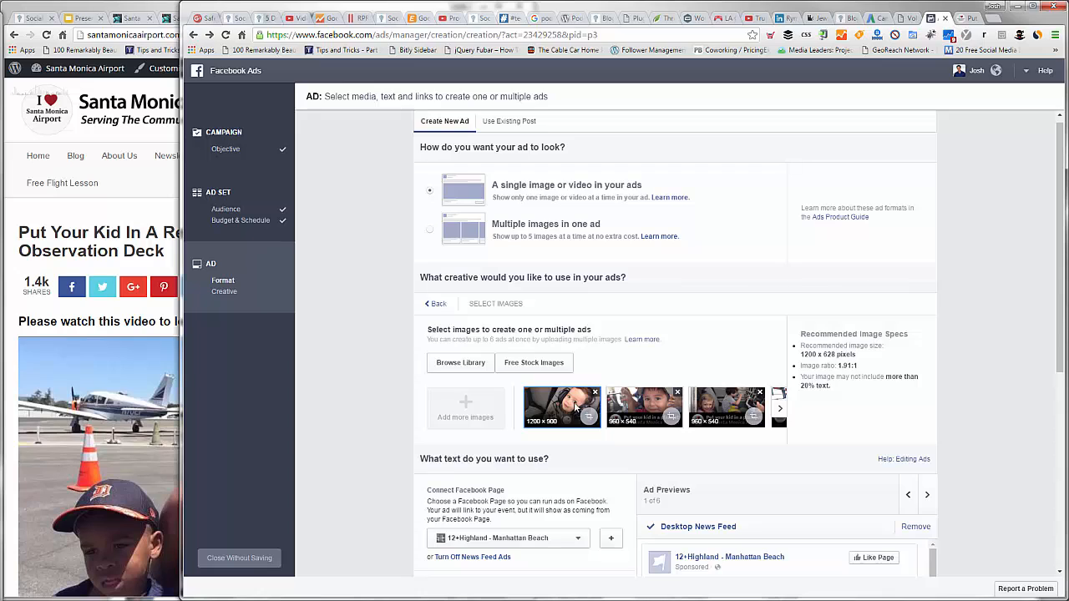
# Step: Browse through the uploaded ad images to check their ad previews
pyautogui.click(635, 407)
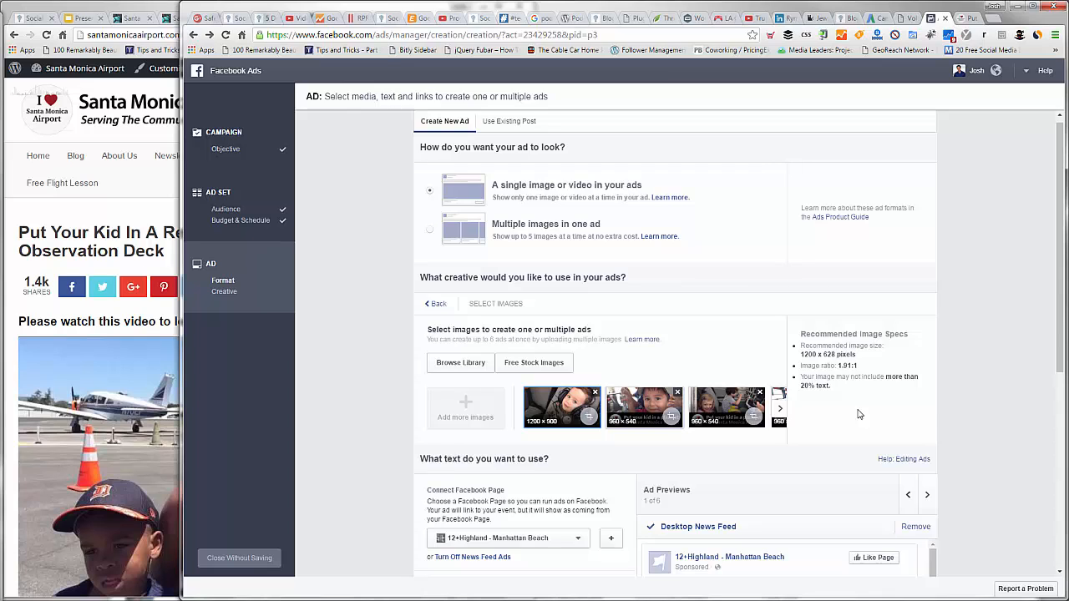
pyautogui.click(779, 413)
pyautogui.click(781, 411)
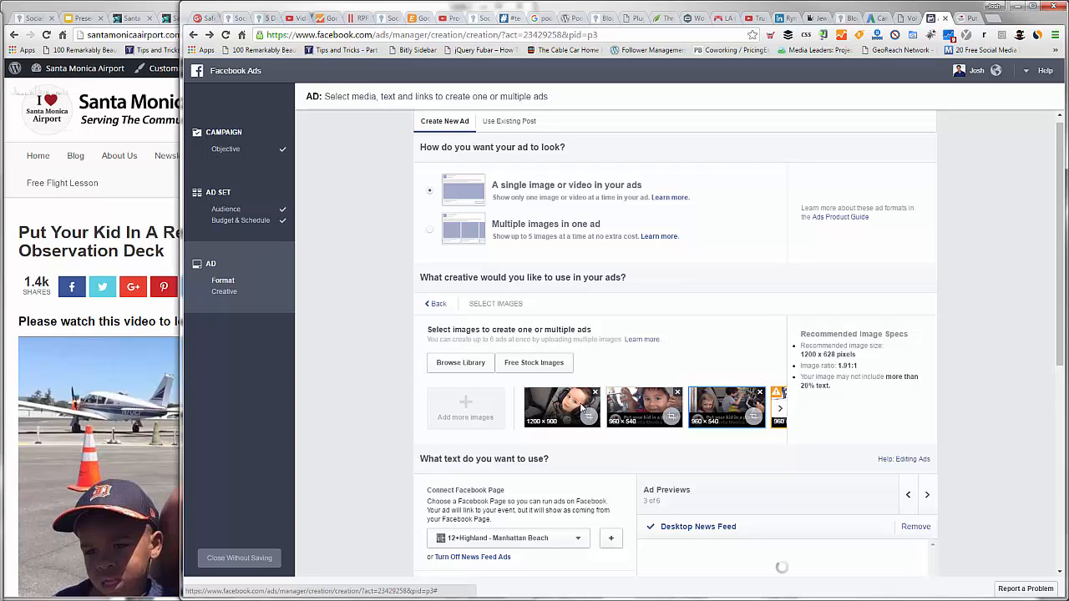
pyautogui.click(576, 407)
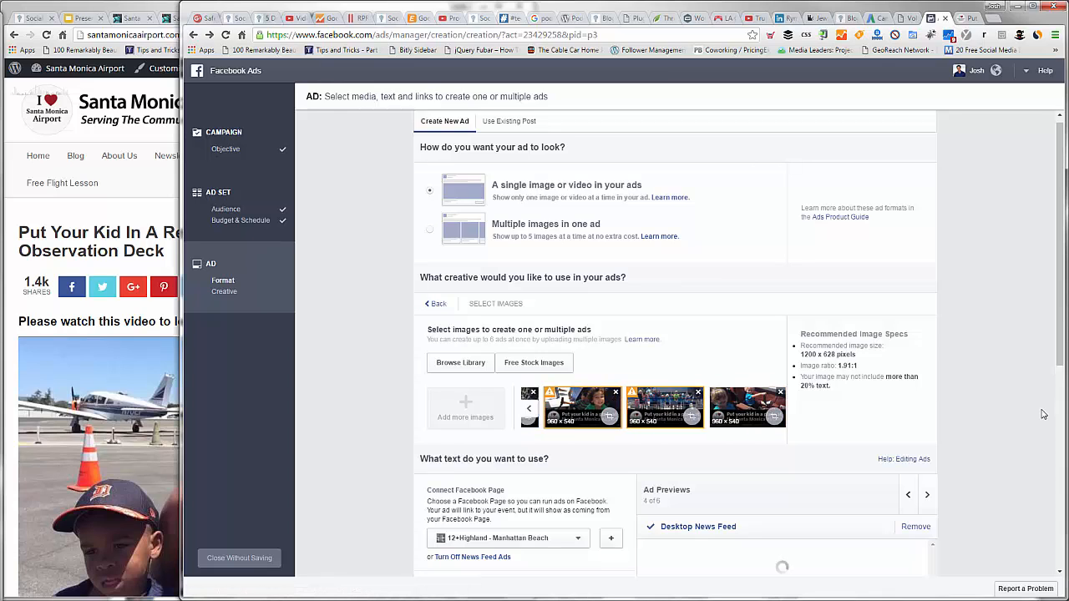
# Step: Remove the Instagram placement from the ad
pyautogui.scroll(-2, 963, 437)
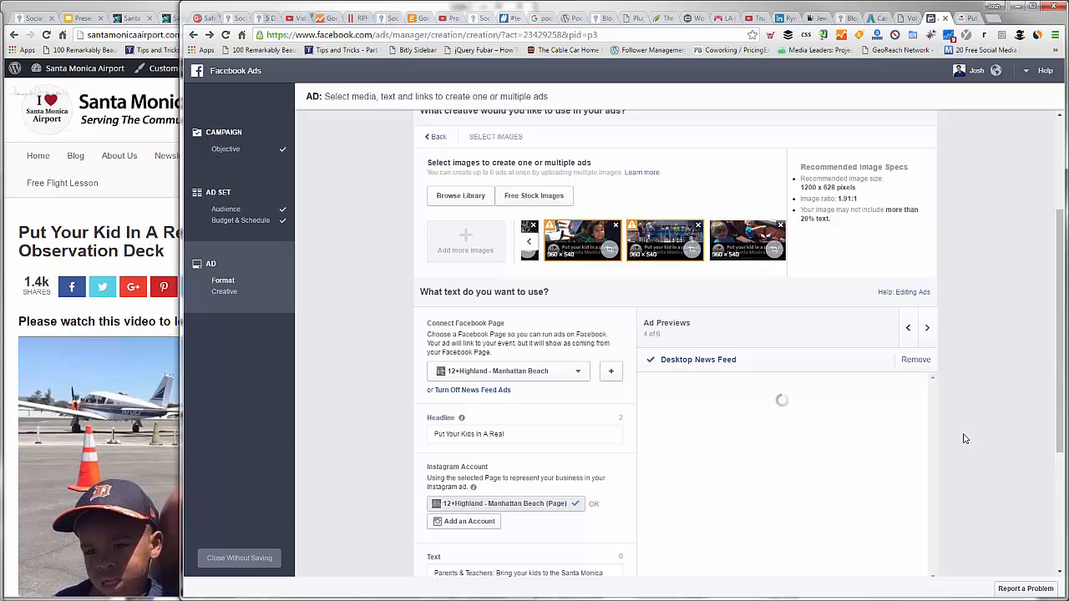
pyautogui.scroll(-2, 915, 456)
pyautogui.click(915, 453)
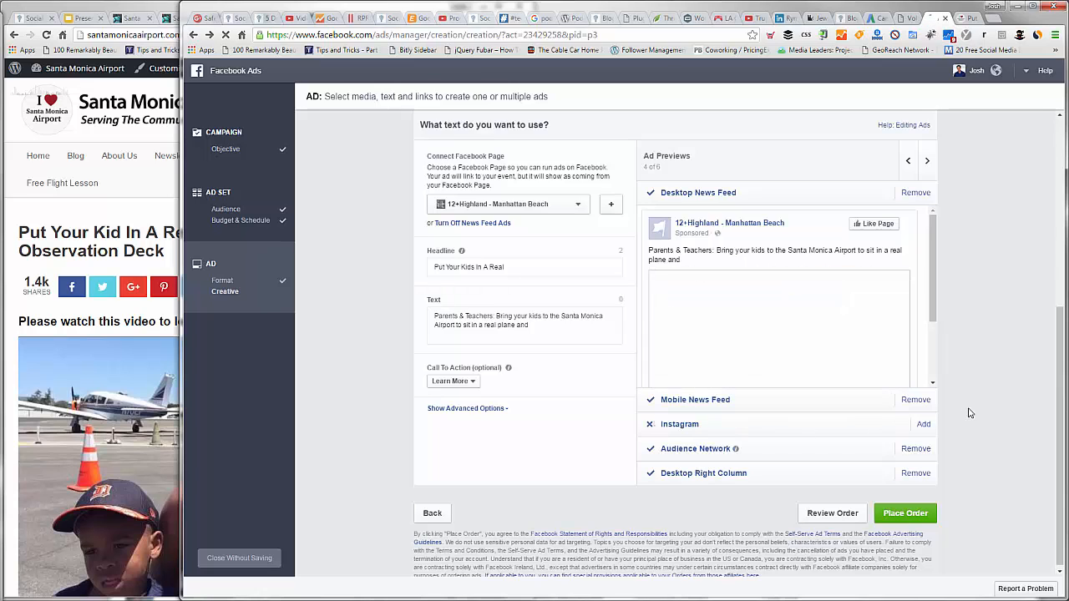
# Step: Switch the ad format to multiple images in one ad
pyautogui.scroll(2, 752, 317)
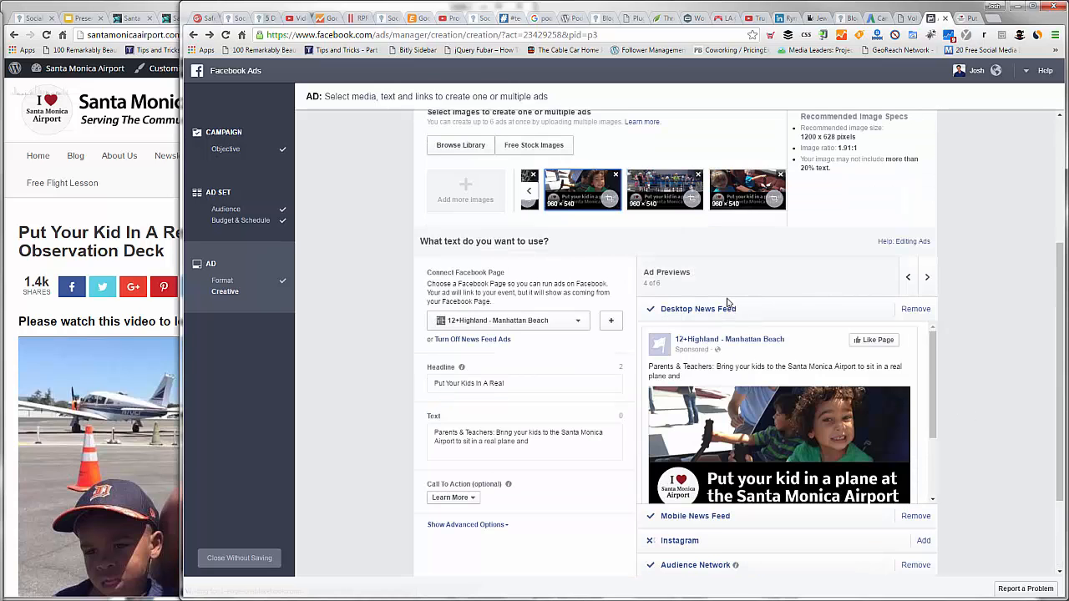
pyautogui.scroll(2, 728, 303)
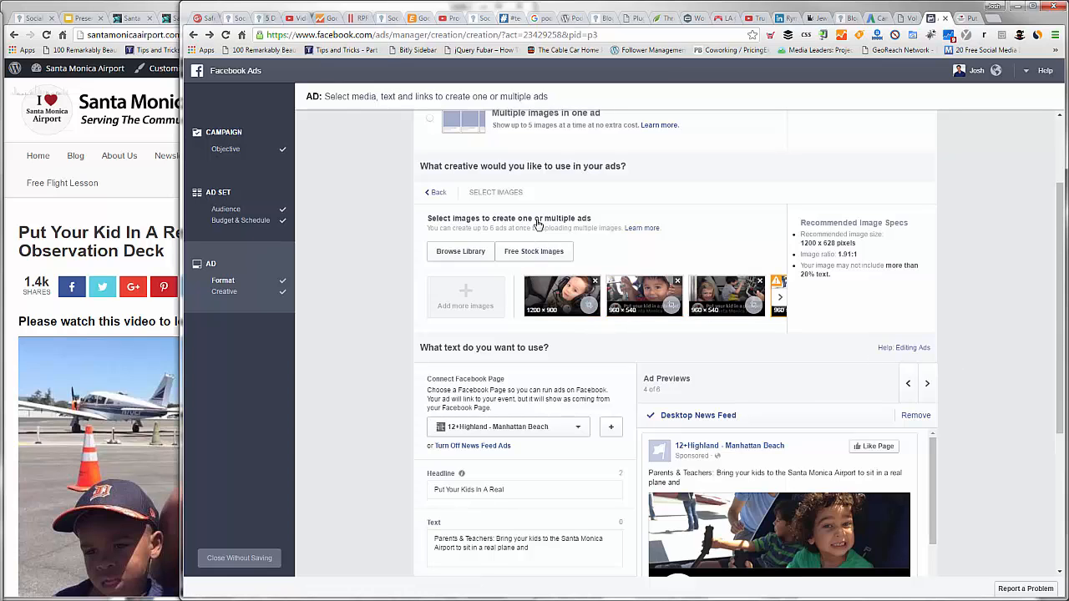
pyautogui.scroll(2, 539, 226)
pyautogui.click(430, 234)
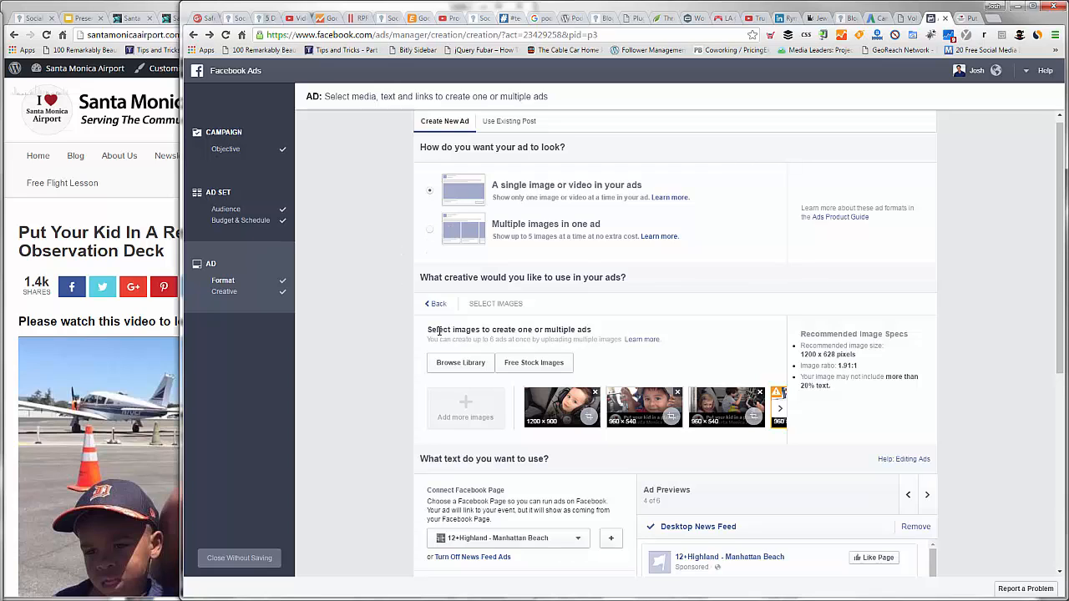
# Step: Search the page list for "santa" and connect the Santa Monica Airport Facebook page to the ad
pyautogui.click(472, 361)
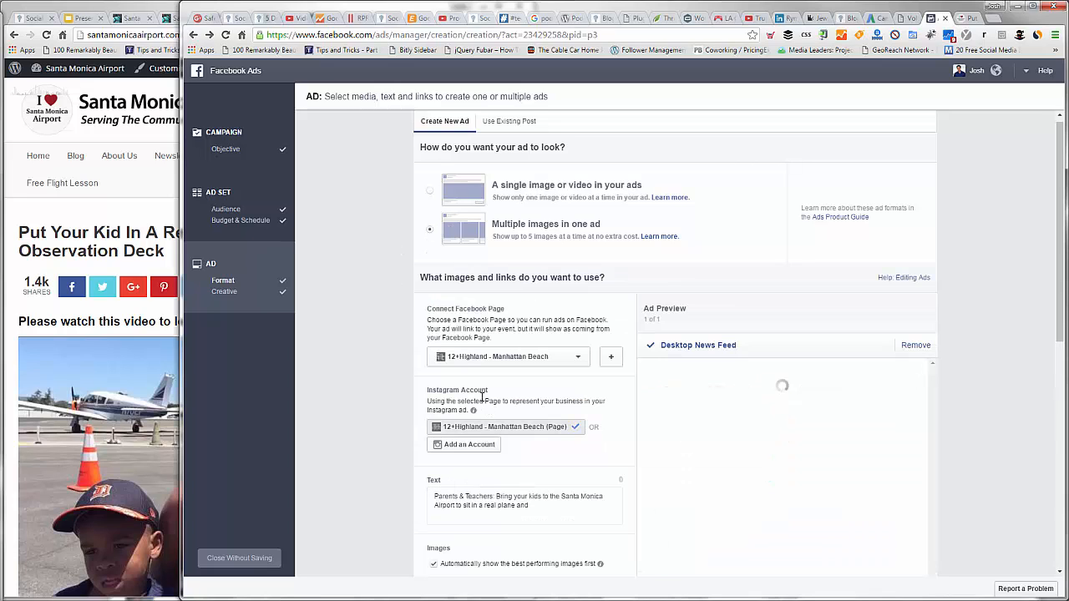
pyautogui.click(482, 396)
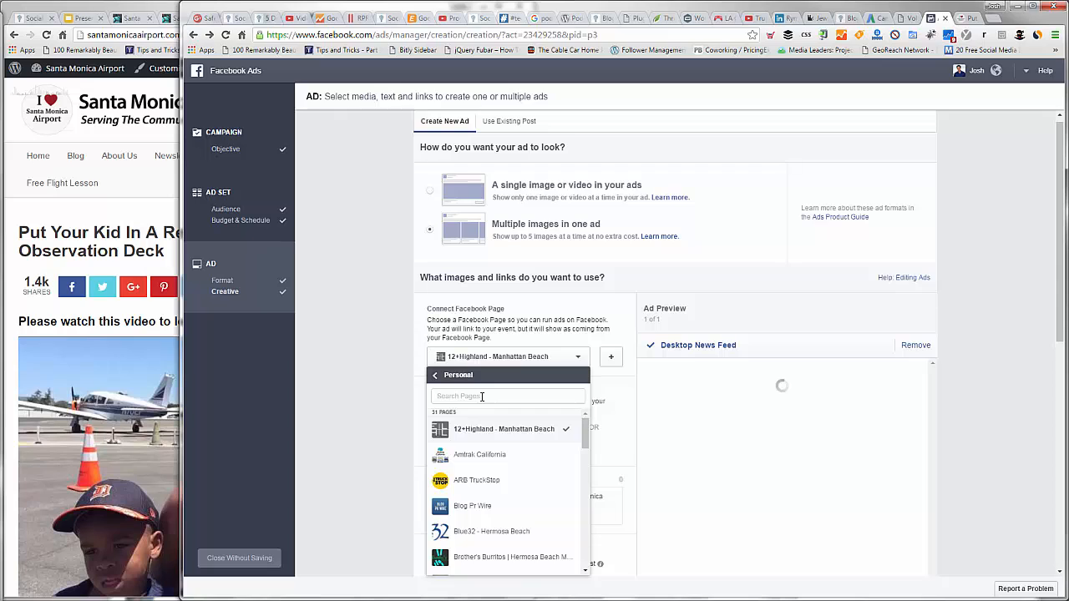
pyautogui.write('santa')
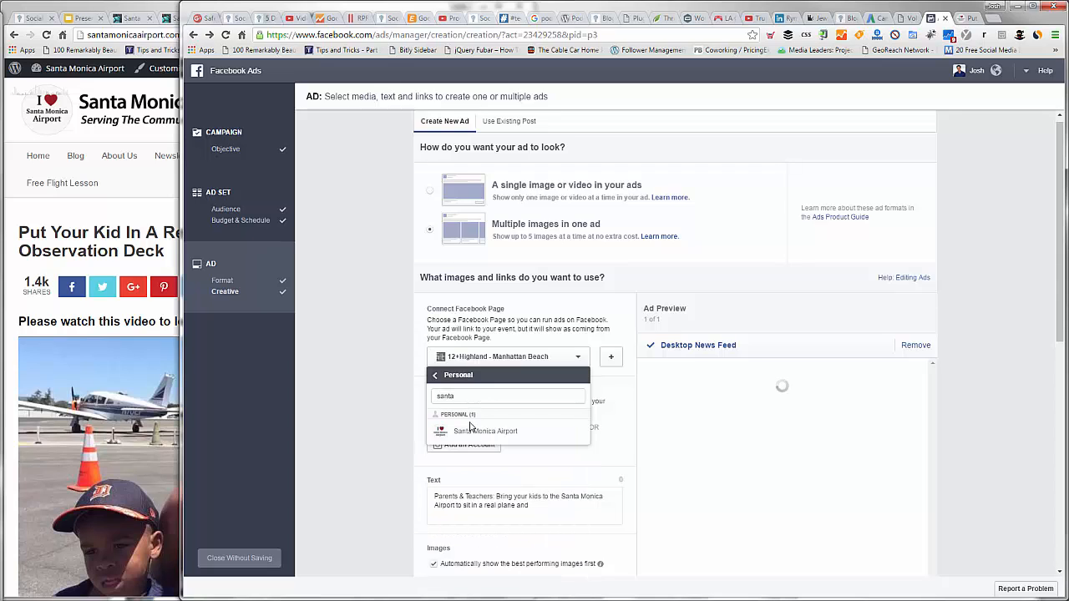
pyautogui.press('Return')
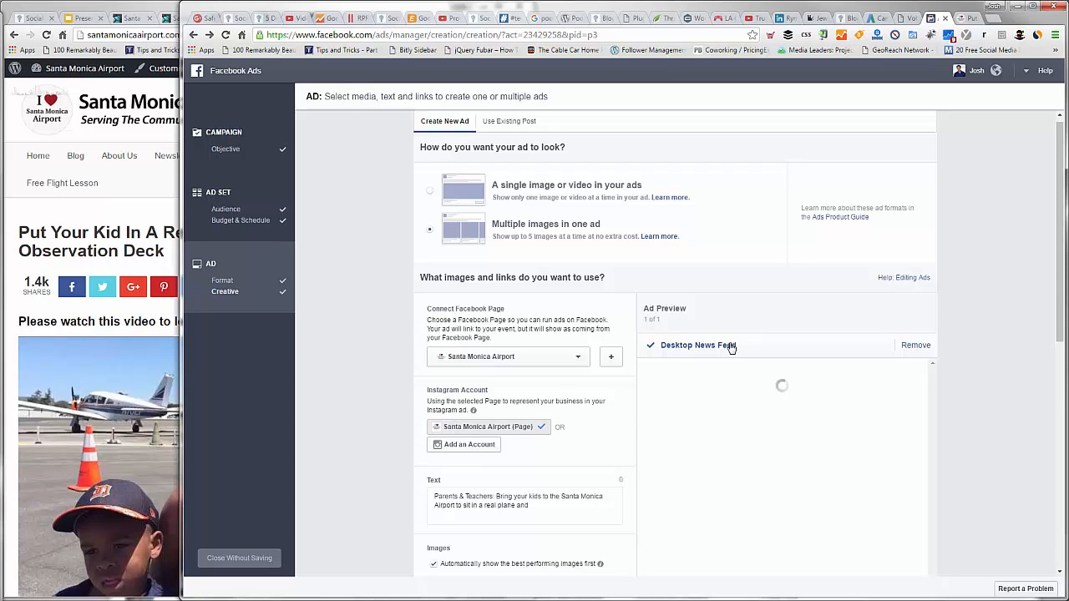
# Step: Return to the single-image format and replace the car-seat photo with the five "Put your kid in a plane" images from the library
pyautogui.click(430, 197)
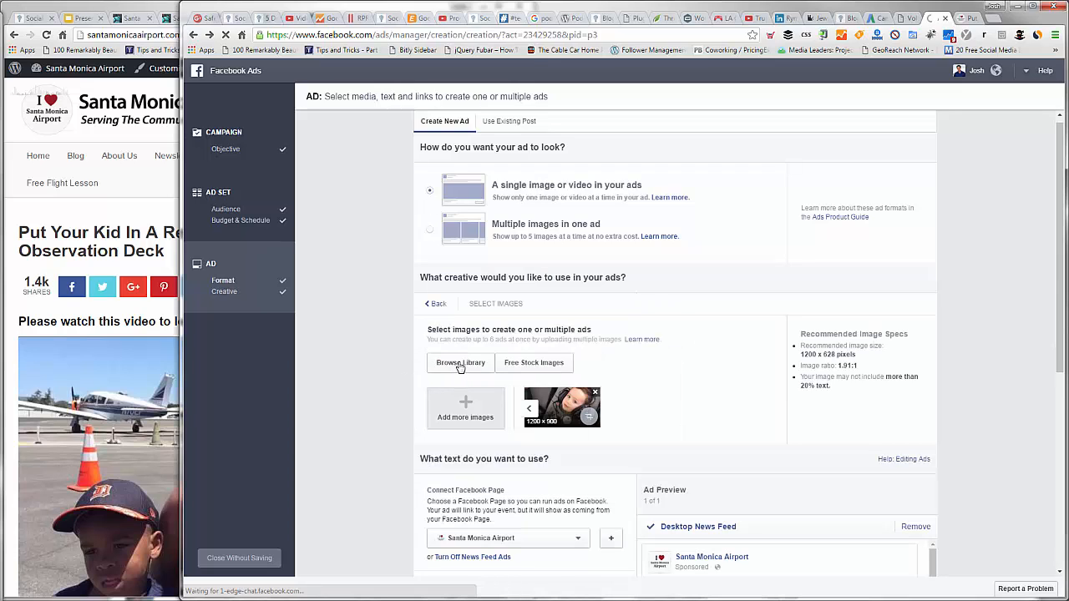
pyautogui.click(461, 365)
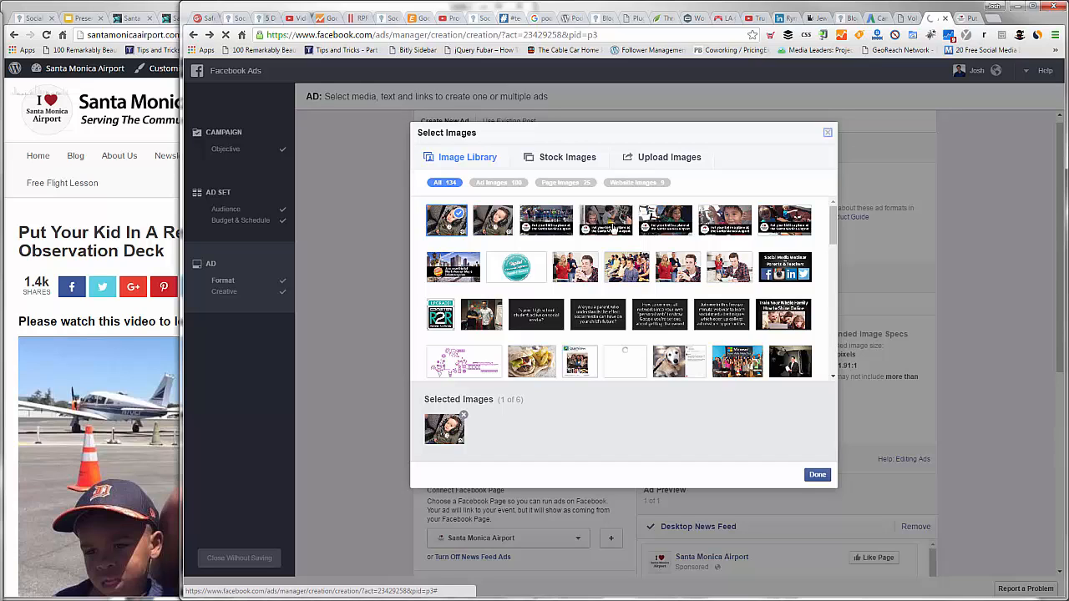
pyautogui.click(546, 220)
pyautogui.click(664, 222)
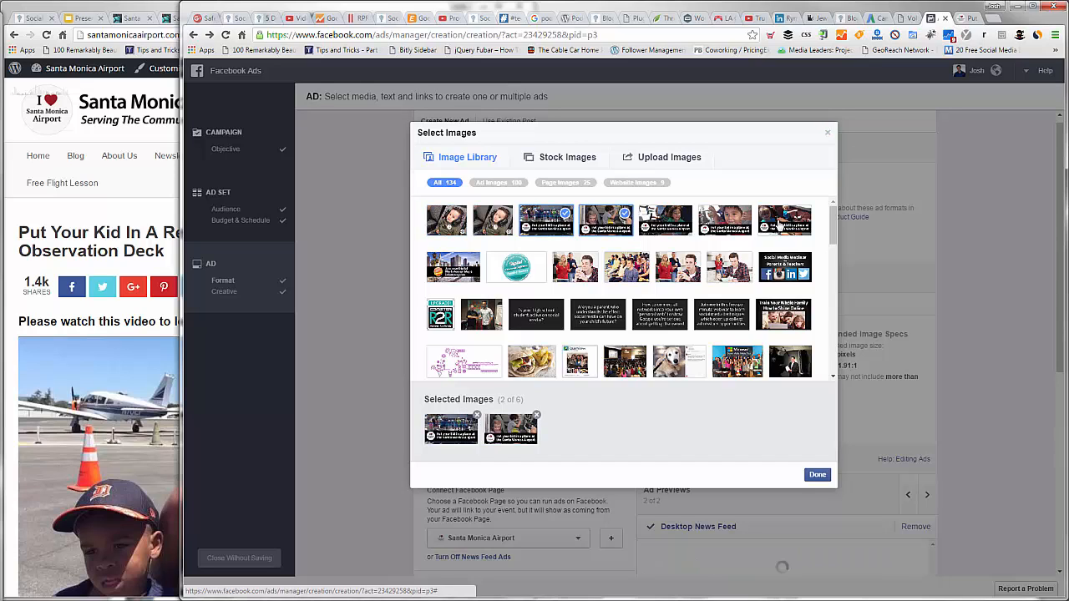
pyautogui.click(725, 220)
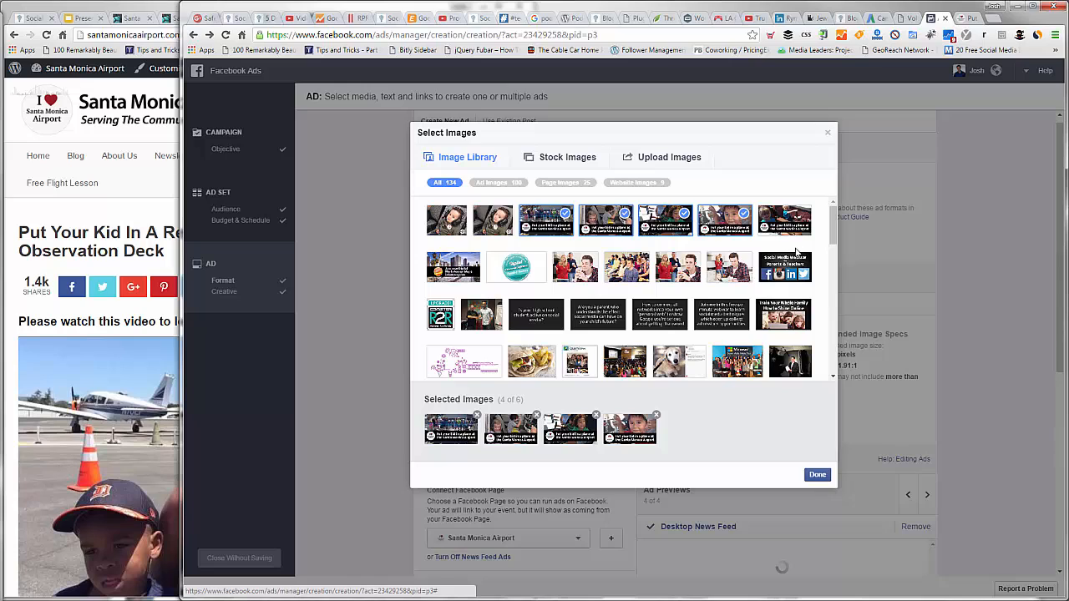
pyautogui.click(784, 223)
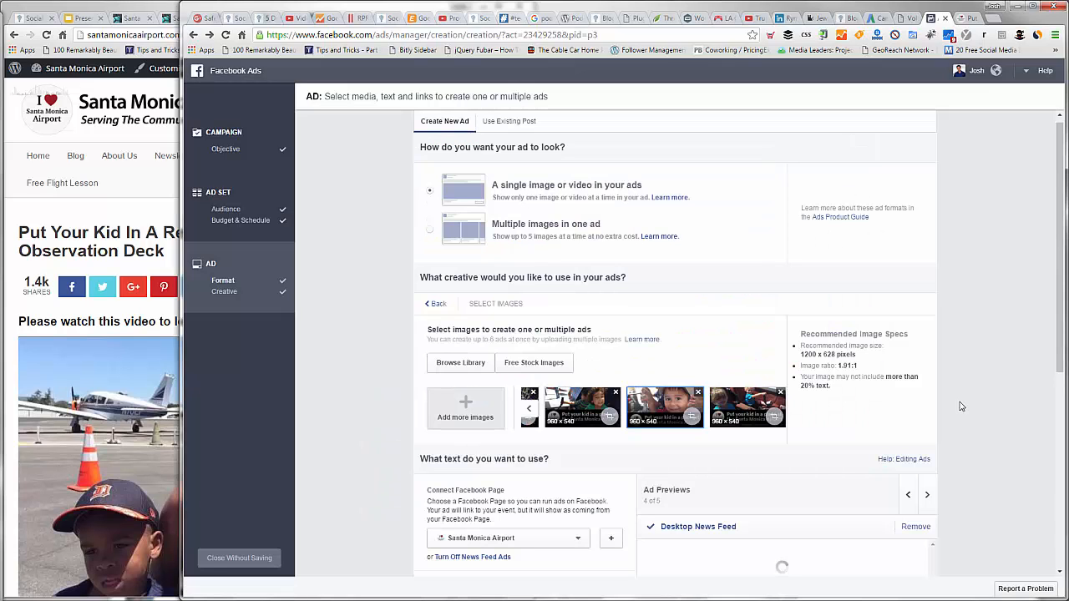
# Step: Change the ad headline to "Put Your Kid In A Plane!"
pyautogui.scroll(-2, 960, 406)
pyautogui.scroll(-1, 557, 421)
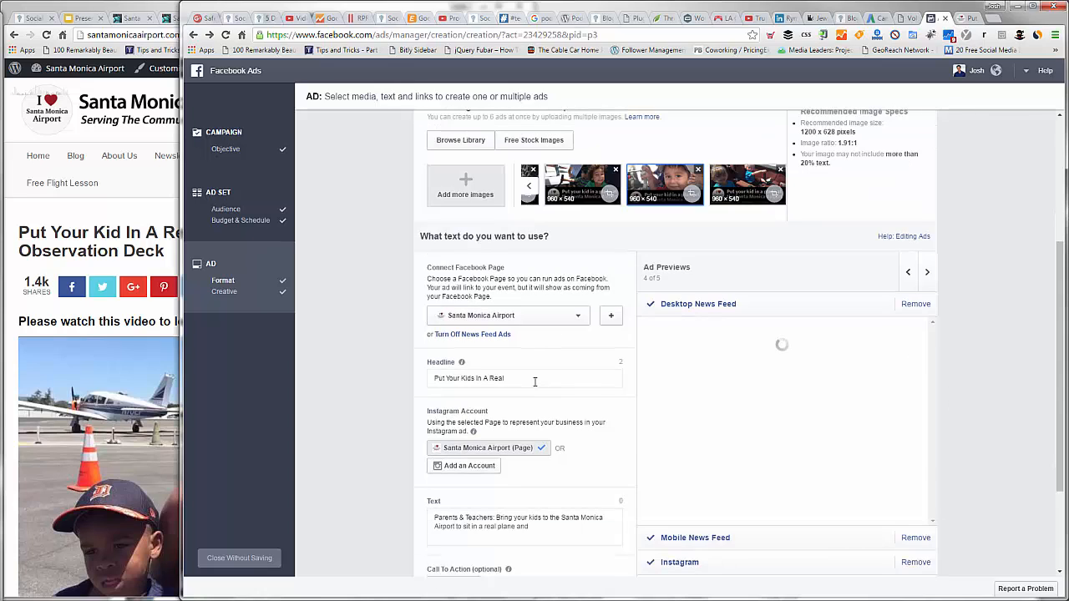
pyautogui.click(515, 380)
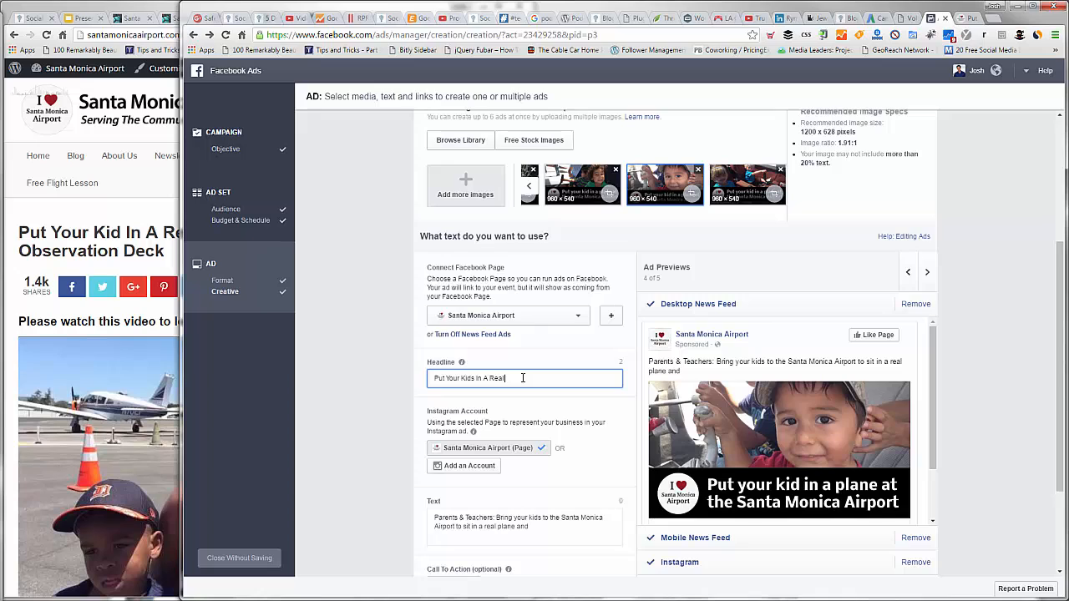
pyautogui.doubleClick(491, 379)
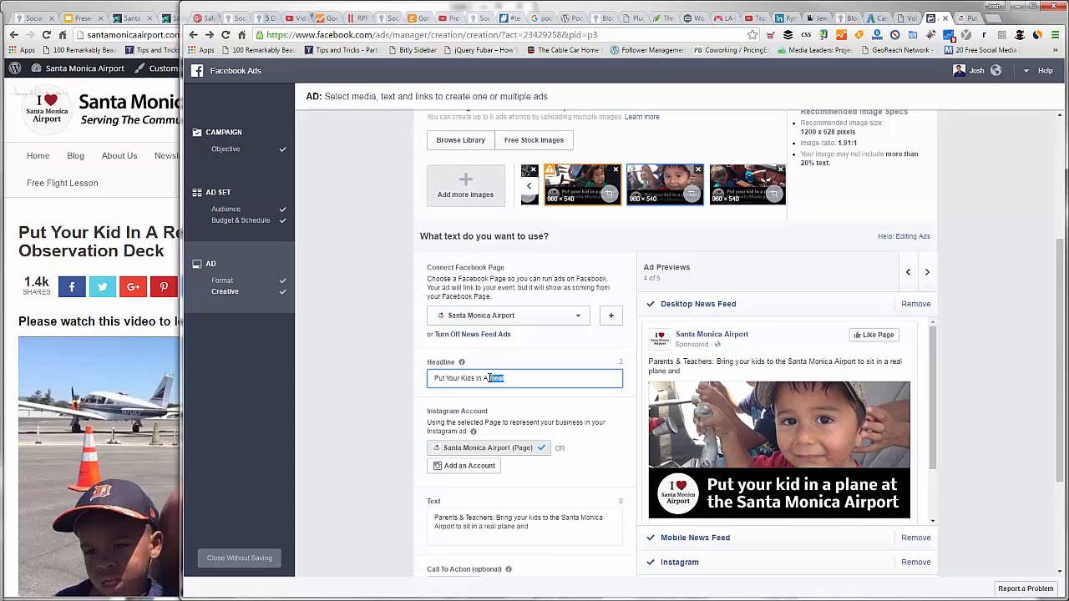
pyautogui.press('BackSpace')
pyautogui.write('Plane')
pyautogui.press('BackSpace')
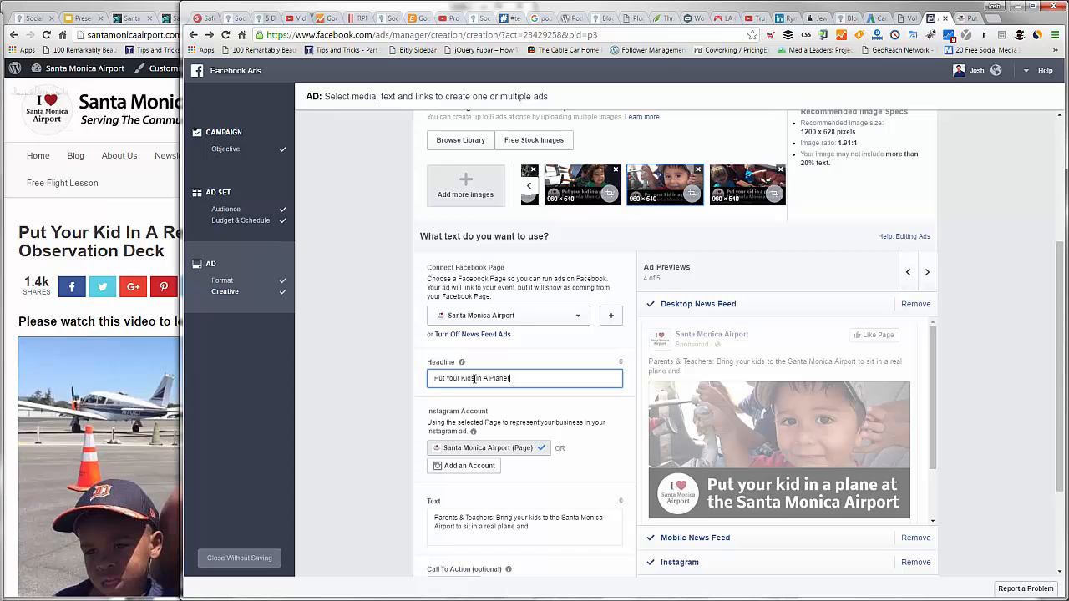
pyautogui.click(474, 378)
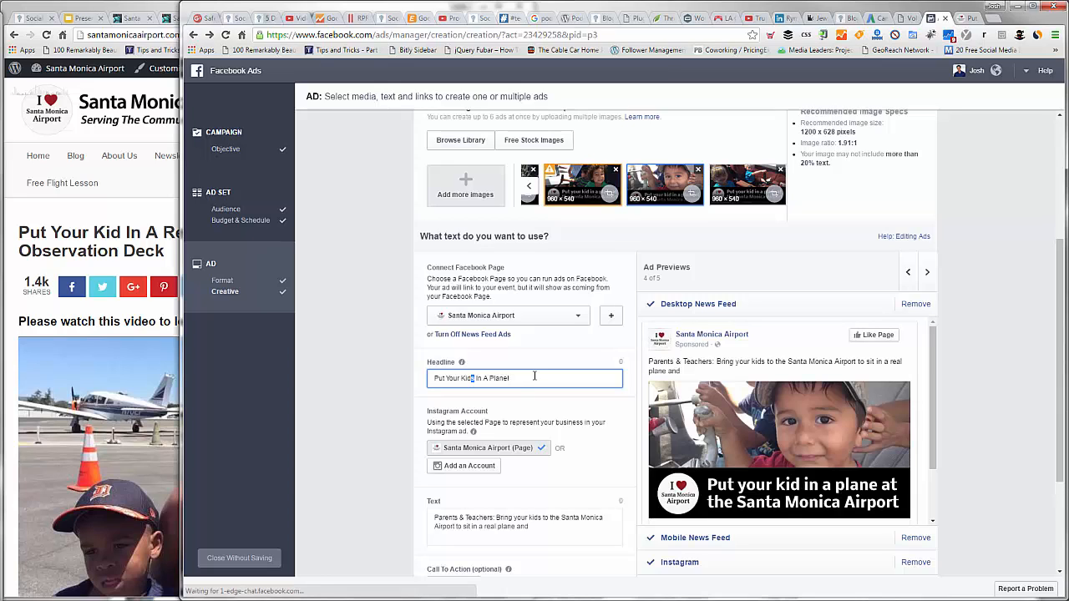
pyautogui.press('BackSpace')
pyautogui.click(527, 378)
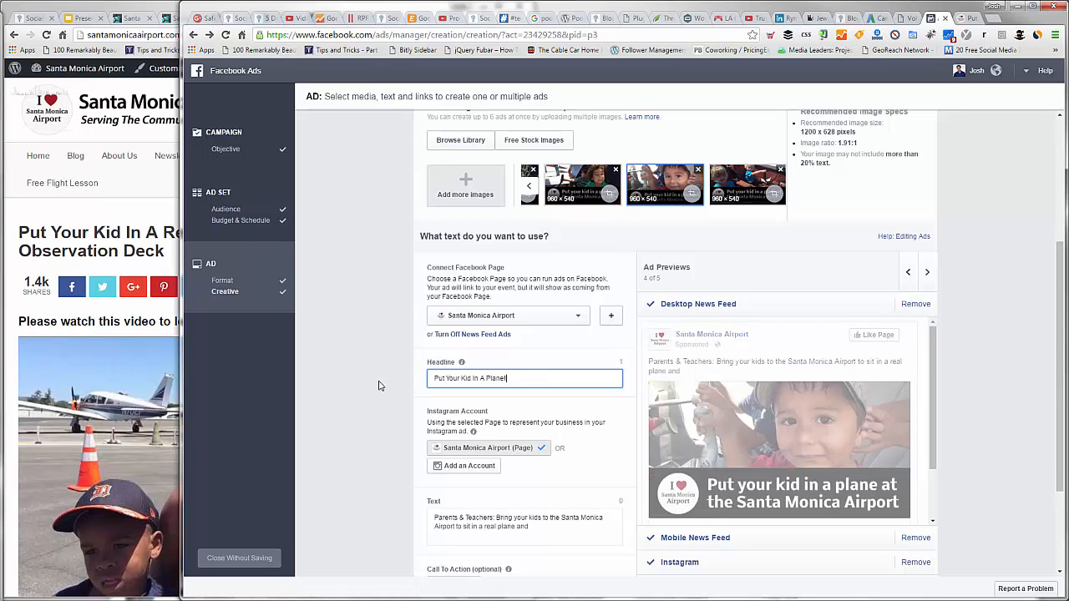
pyautogui.click(348, 385)
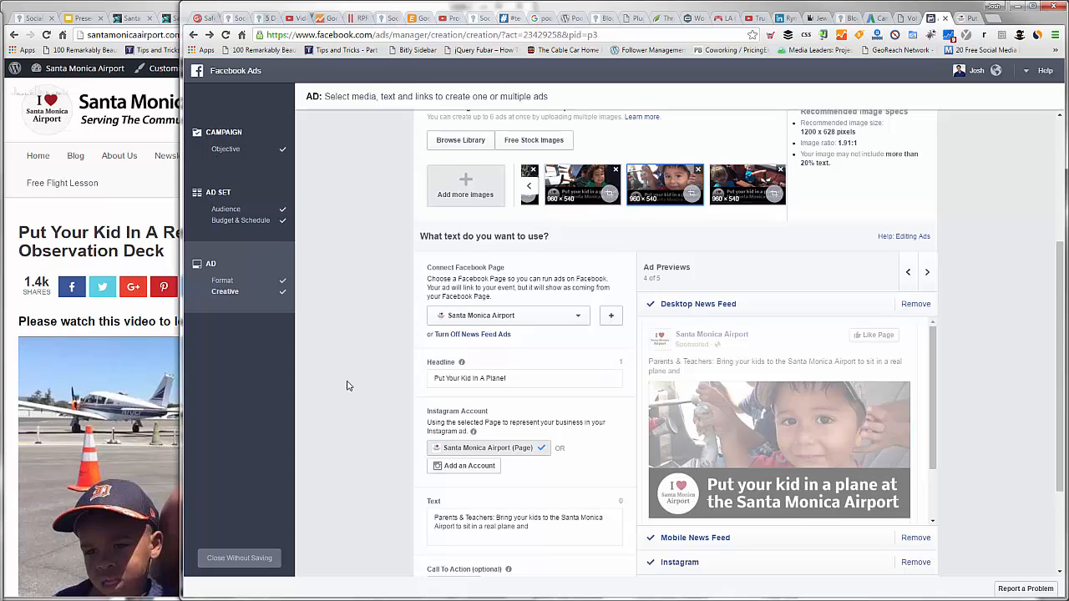
# Step: Shorten the opening of the ad text to "Parents:" by removing "& Teachers"
pyautogui.scroll(-1, 547, 472)
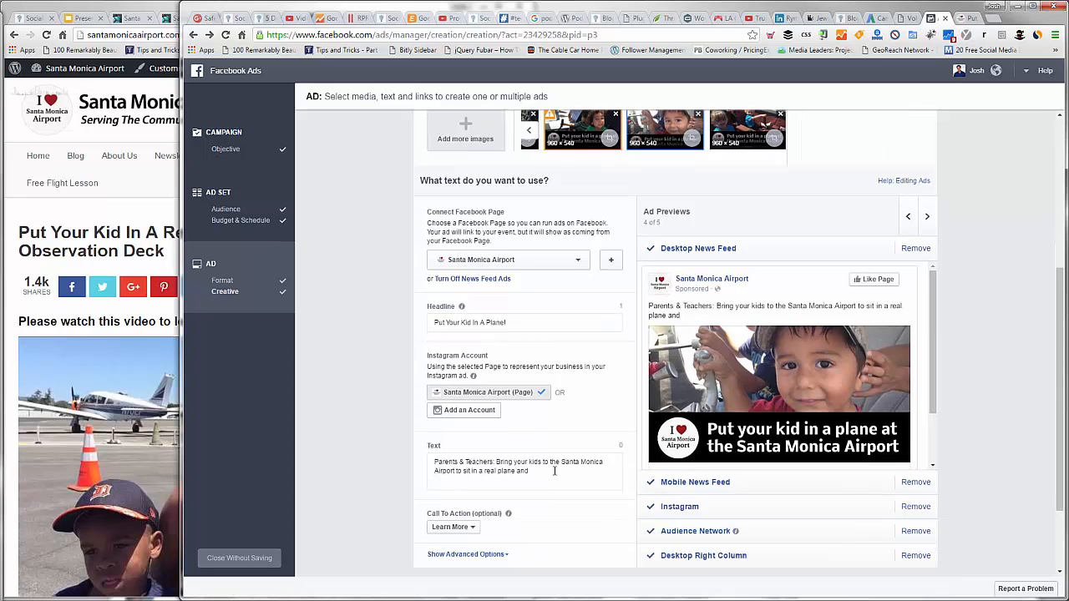
pyautogui.click(554, 471)
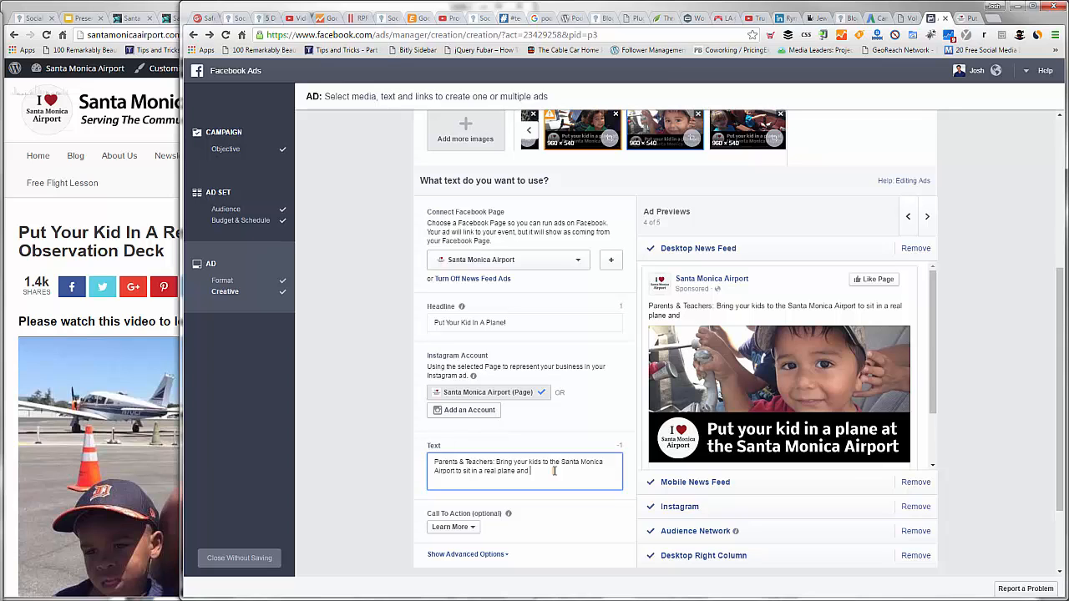
pyautogui.press('BackSpace')
pyautogui.press('BackSpace')
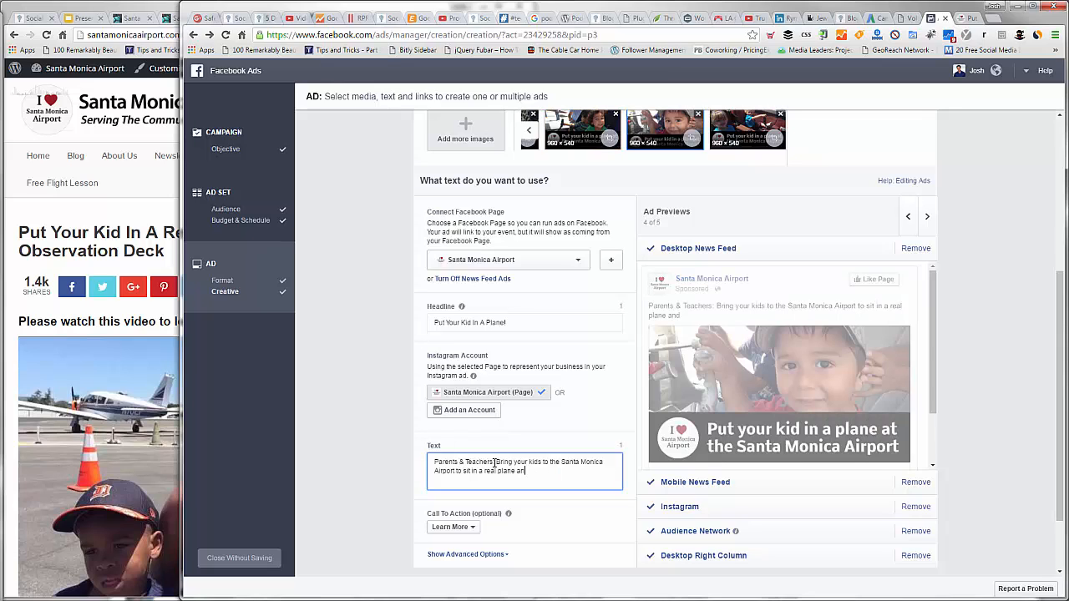
pyautogui.keyDown('shift'); pyautogui.click(495, 462); pyautogui.keyUp('shift')
pyautogui.press('BackSpace')
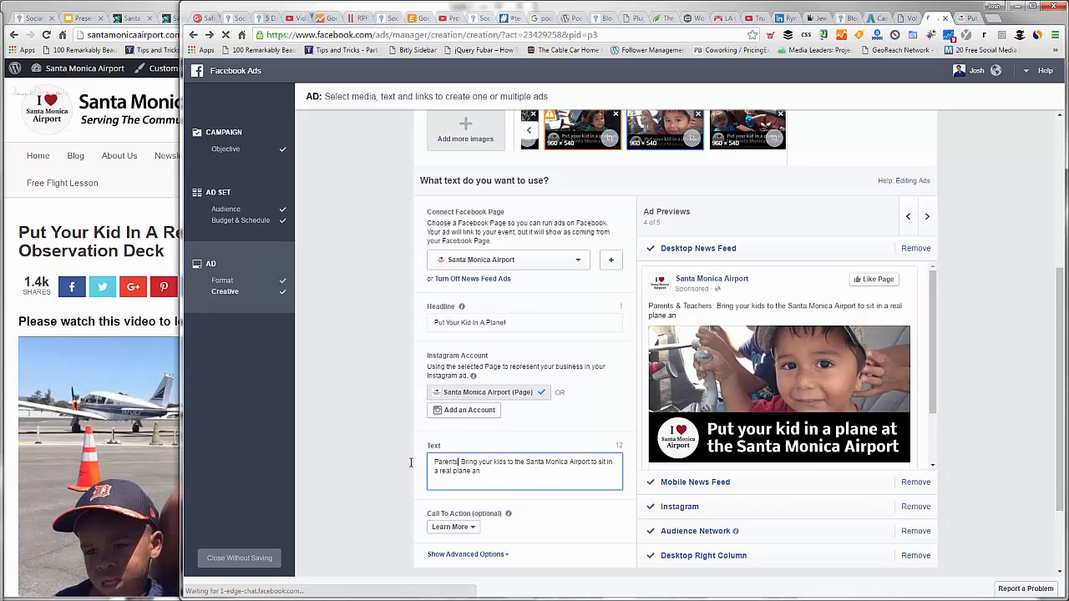
pyautogui.doubleClick(445, 462)
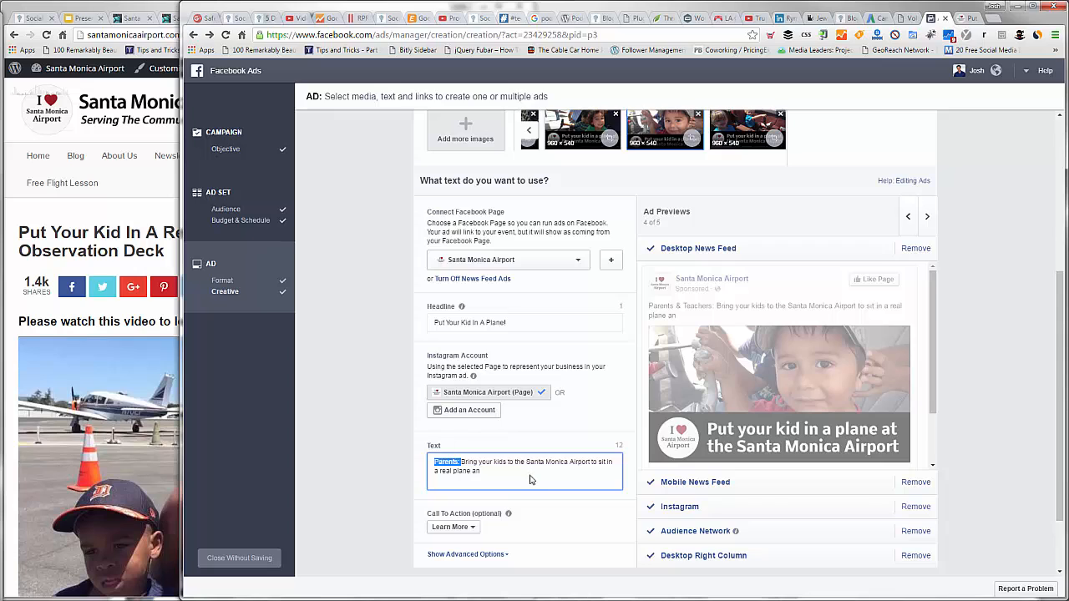
pyautogui.click(530, 480)
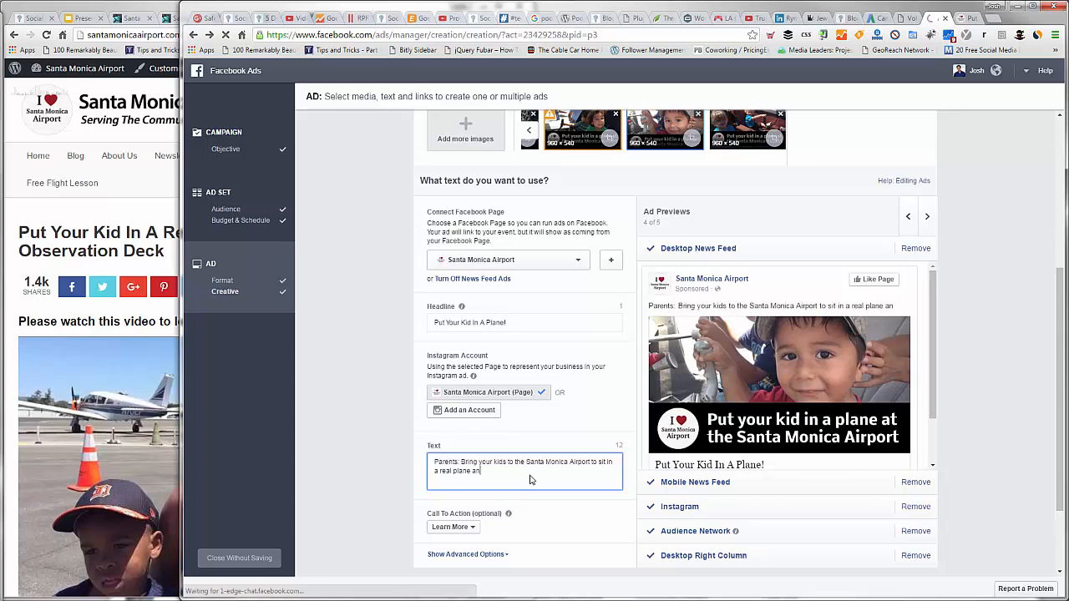
# Step: Rewrite the end of the ad text as "real plane and meet a pilot."
pyautogui.press('BackSpace')
pyautogui.press('BackSpace')
pyautogui.press('BackSpace')
pyautogui.press('BackSpace')
pyautogui.press('BackSpace')
pyautogui.press('BackSpace')
pyautogui.press('BackSpace')
pyautogui.press('BackSpace')
pyautogui.press('BackSpace')
pyautogui.press('BackSpace')
pyautogui.press('BackSpace')
pyautogui.press('BackSpace')
pyautogui.press('BackSpace')
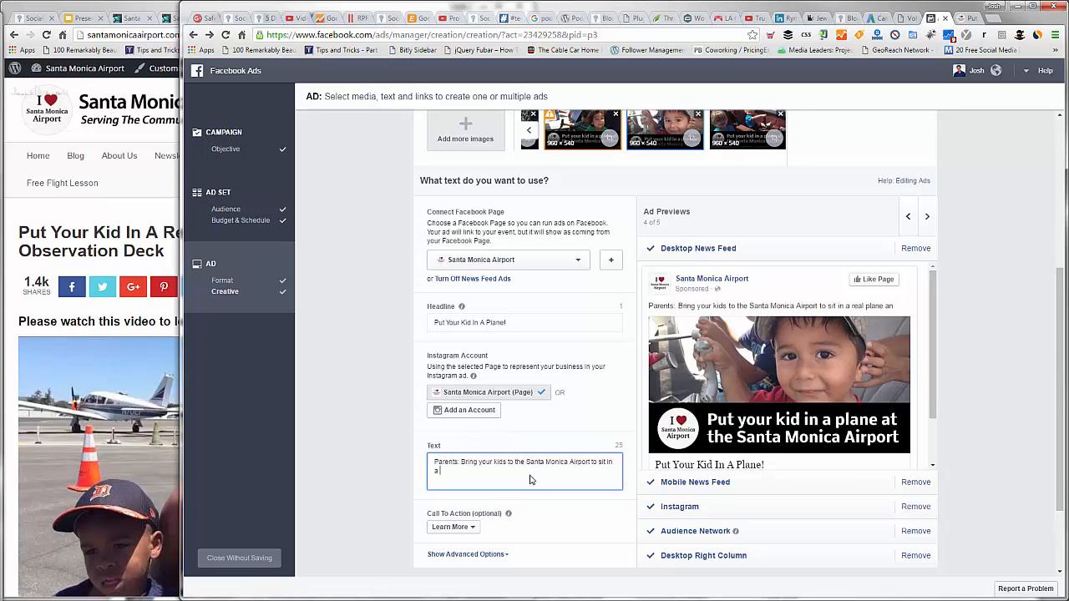
pyautogui.write('real plane and meet a pilot')
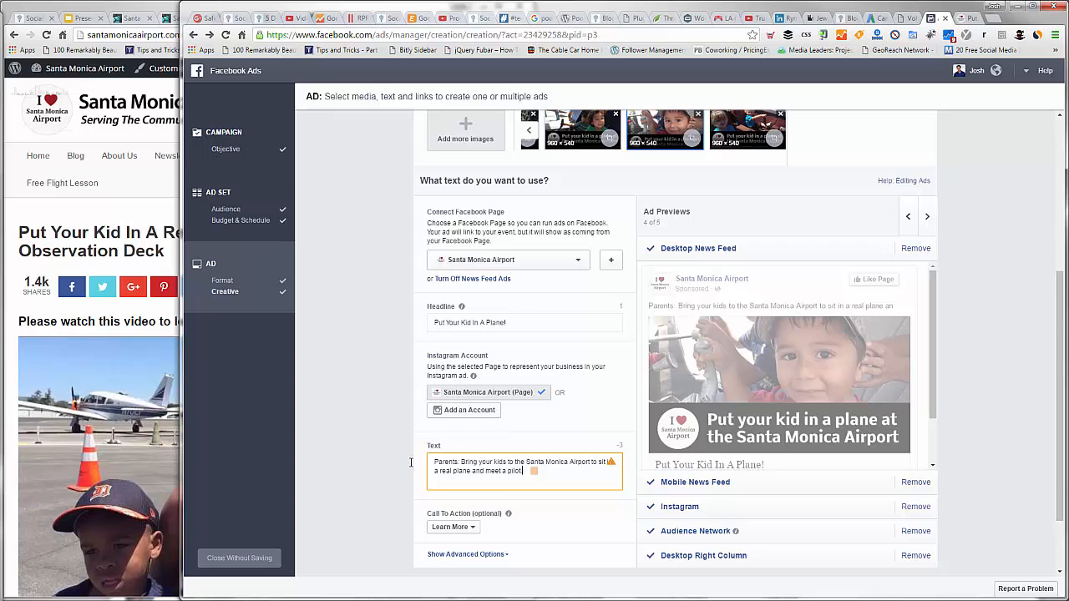
# Step: Remove "Parents:" from the ad text so it starts with "Bring your kids to the Santa Monica Airport"
pyautogui.hotkey('ctrl', 'Home')
pyautogui.hotkey('ctrl', 'shift', 'Right')
pyautogui.press('BackSpace')
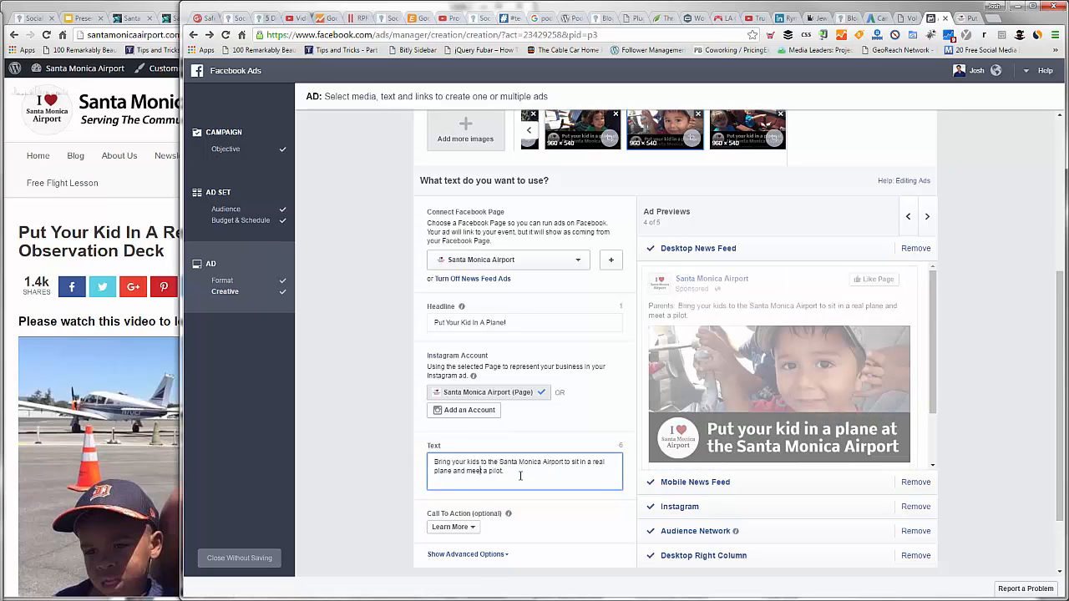
pyautogui.click(520, 476)
pyautogui.click(387, 476)
# Step: Look over the ad form, then switch to the Google Slides presentation and view the "Put your kid in a plane" slides 58 to 55
pyautogui.scroll(-1, 387, 477)
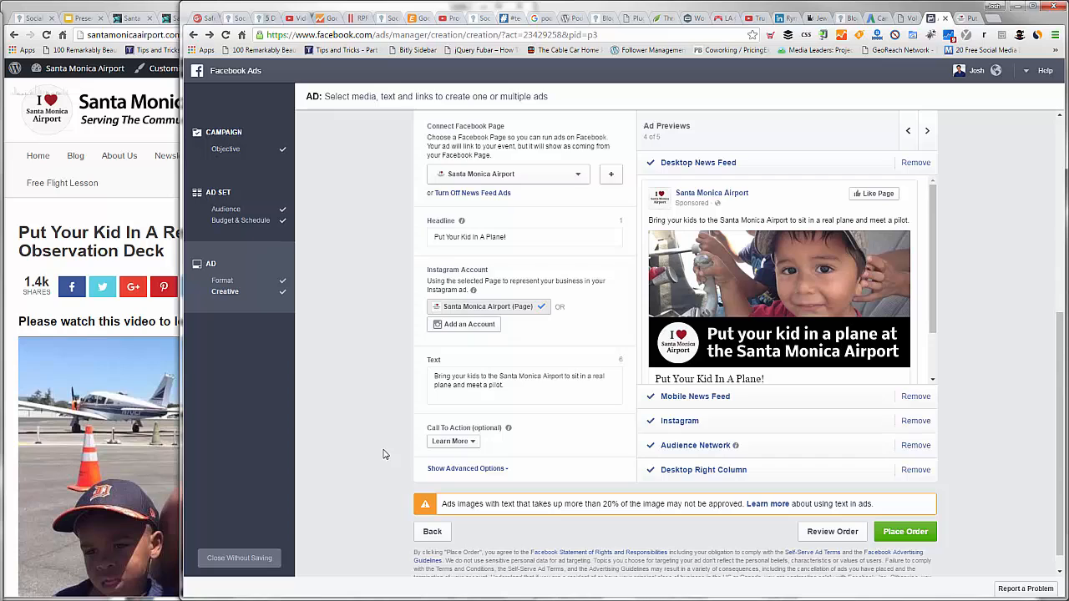
pyautogui.scroll(1, 383, 454)
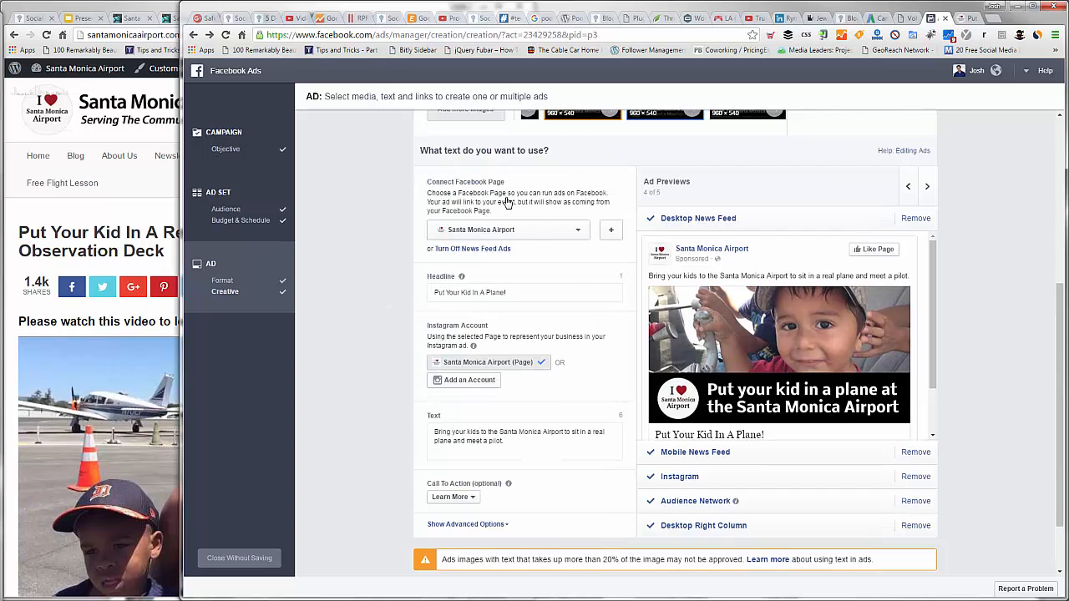
pyautogui.scroll(5, 477, 200)
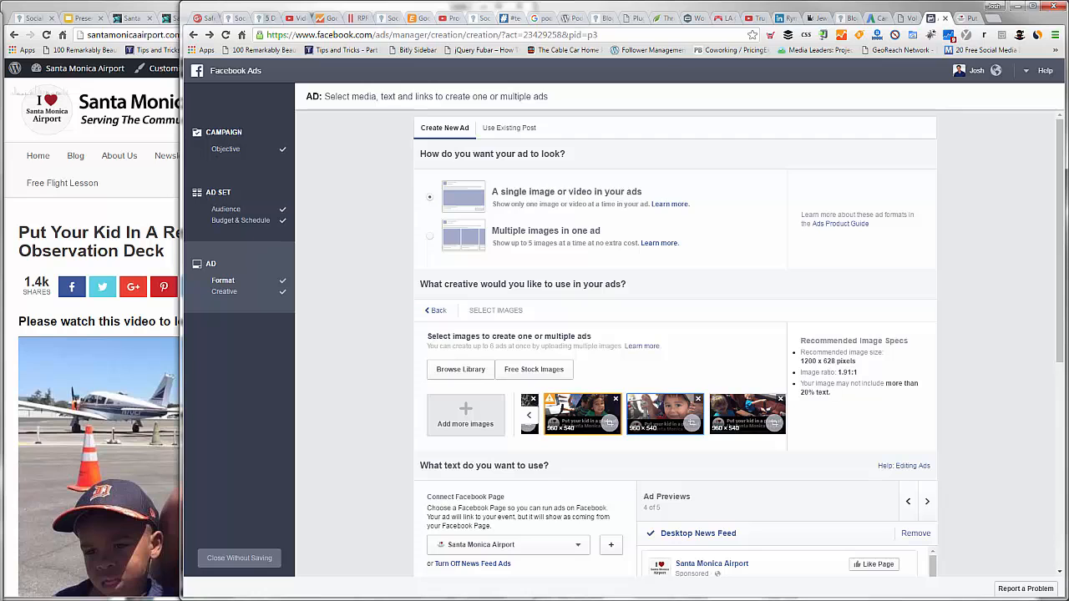
pyautogui.hotkey('alt', 'Tab')
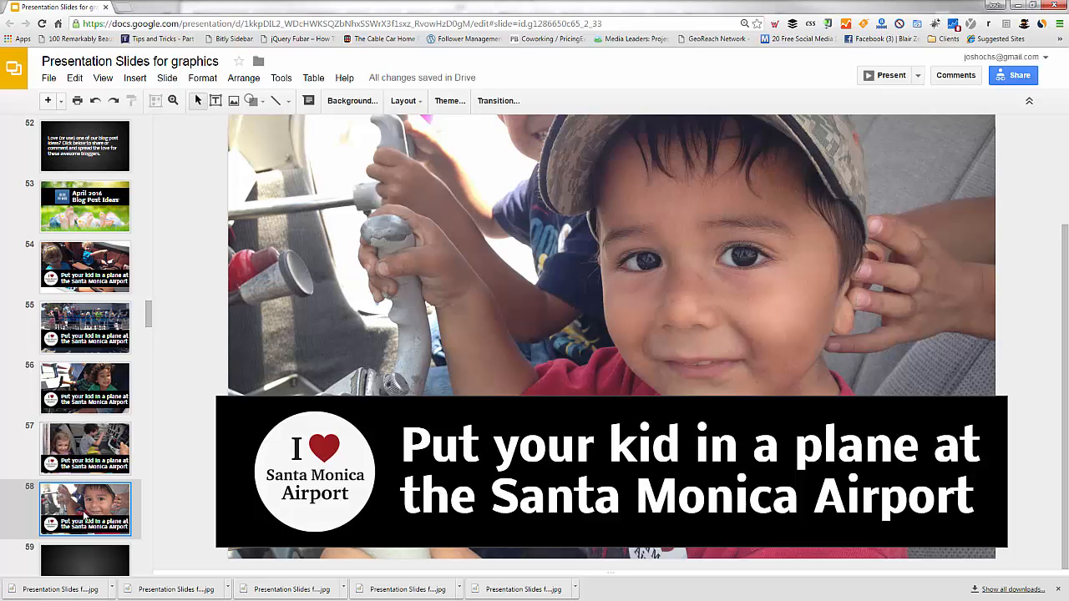
pyautogui.press('Down')
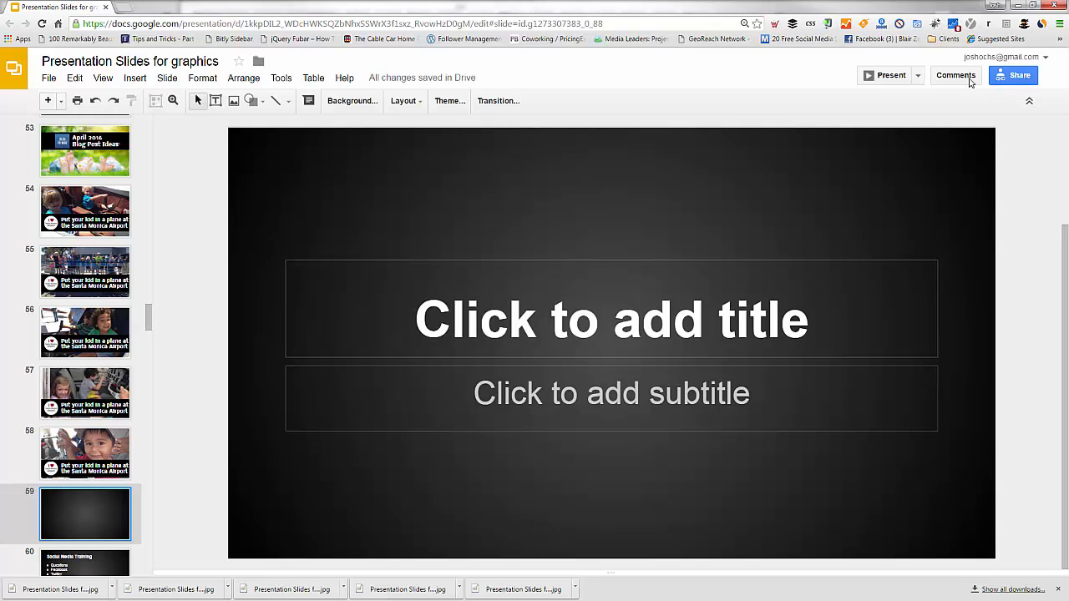
pyautogui.moveTo(469, 6)
pyautogui.mouseDown()
pyautogui.moveTo(499, 117)
pyautogui.moveTo(480, 1)
pyautogui.mouseUp()
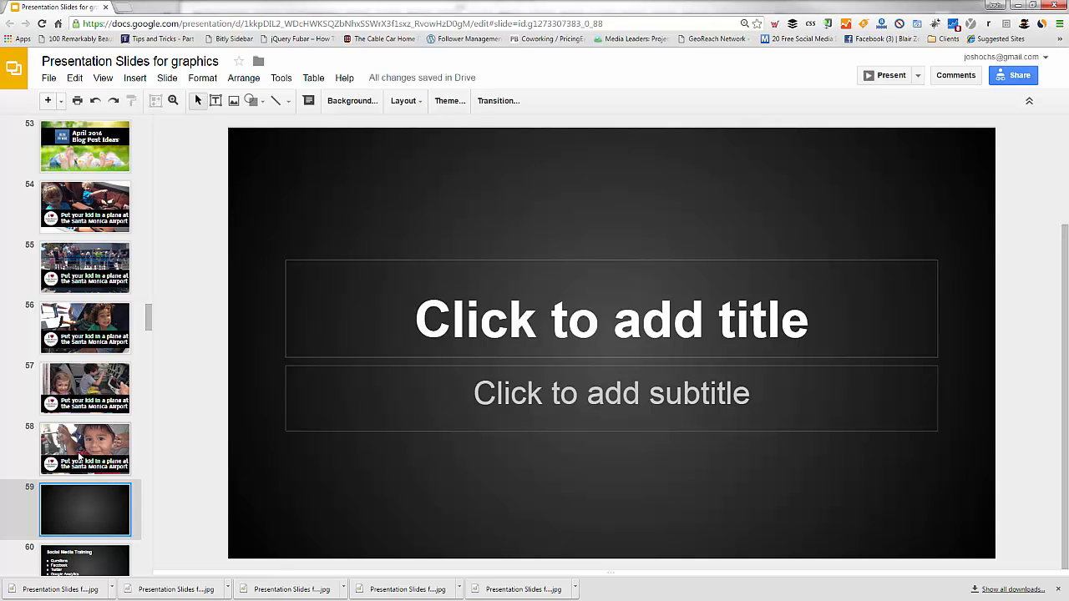
pyautogui.press('Up')
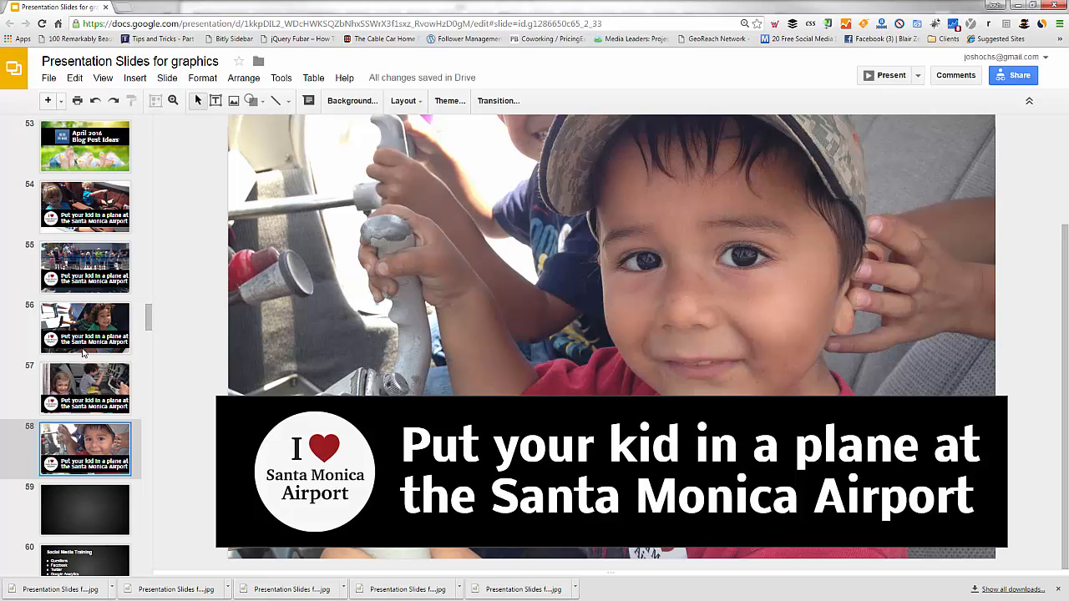
pyautogui.press('Up')
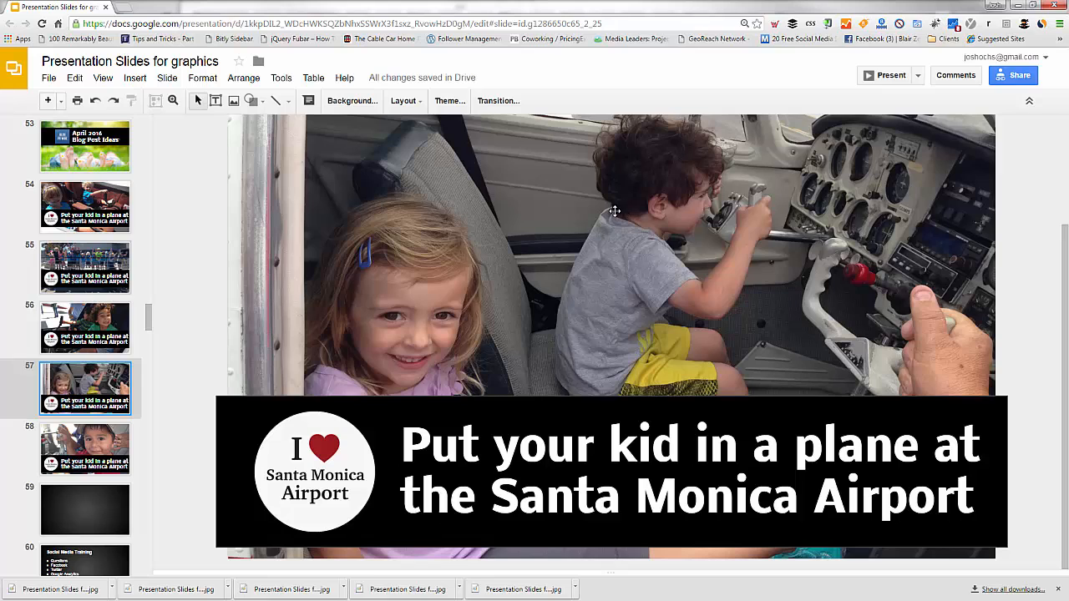
pyautogui.press('Up')
pyautogui.press('Up')
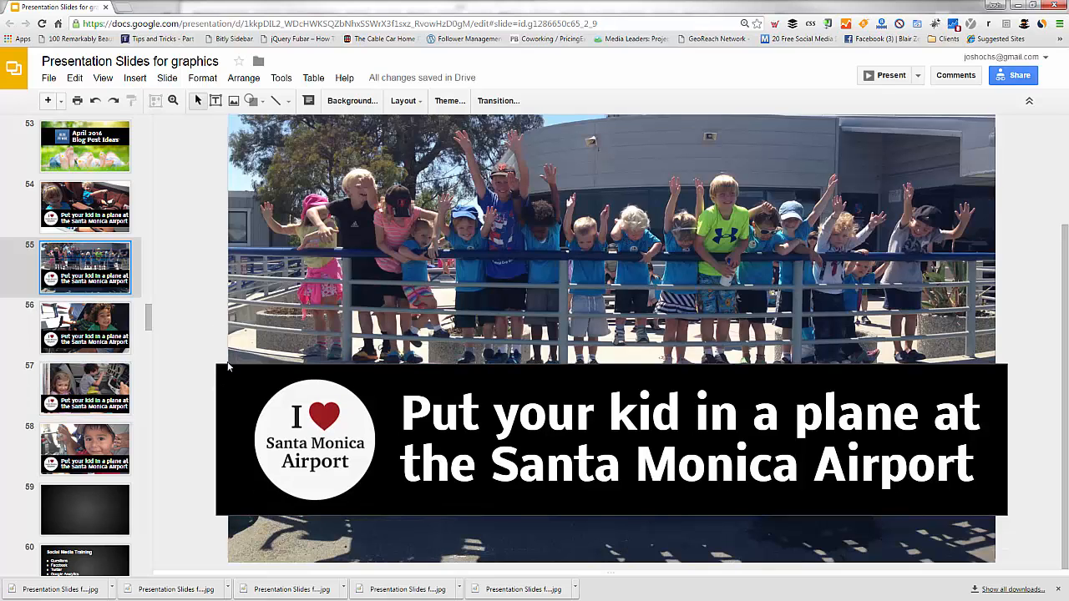
# Step: Examine how the black banner and its text box are built on slide 55, and view slides 56 and 54
pyautogui.click(229, 368)
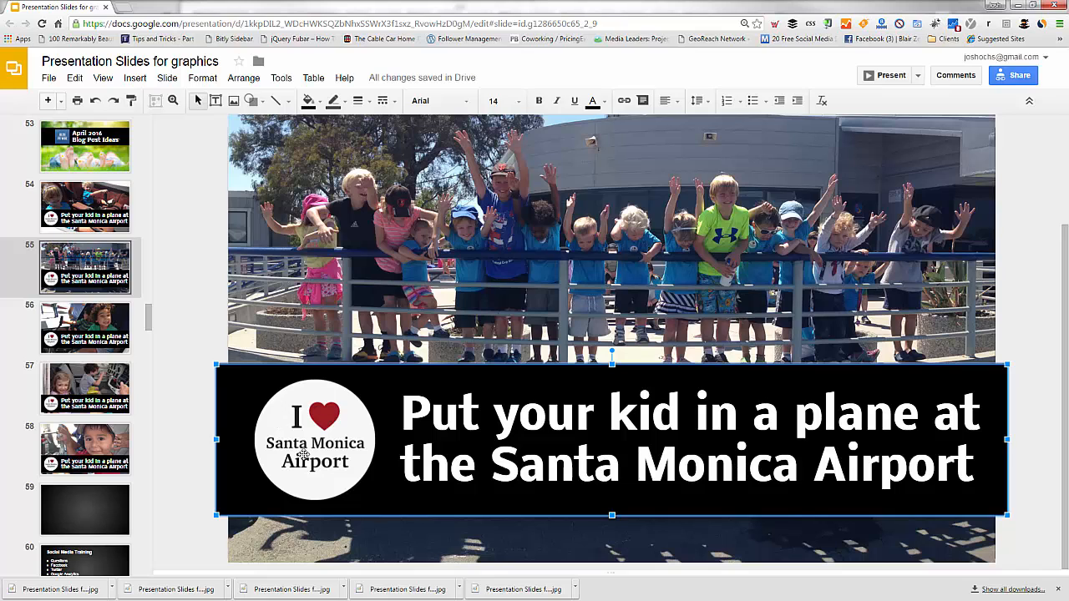
pyautogui.click(407, 411)
pyautogui.moveTo(403, 411); pyautogui.dragTo(975, 464)
pyautogui.moveTo(418, 434); pyautogui.dragTo(177, 378)
pyautogui.click(181, 378)
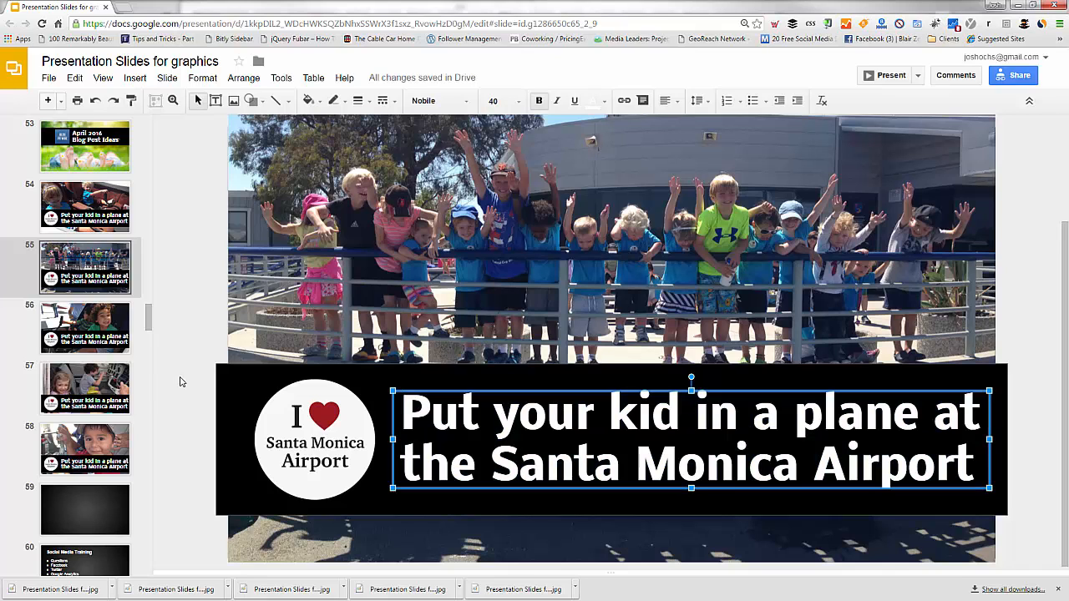
pyautogui.click(181, 382)
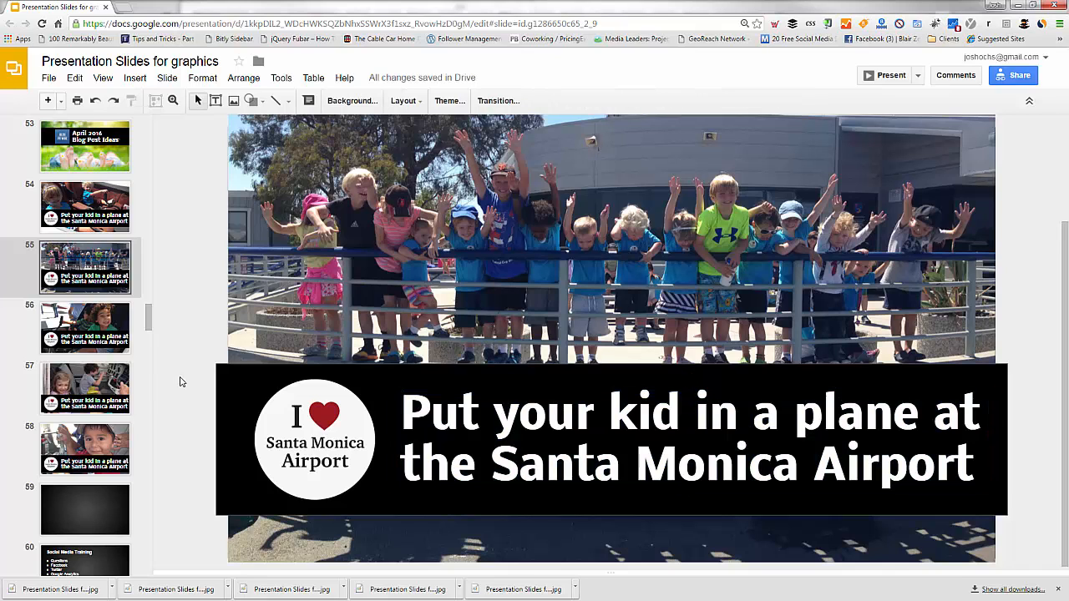
pyautogui.click(92, 330)
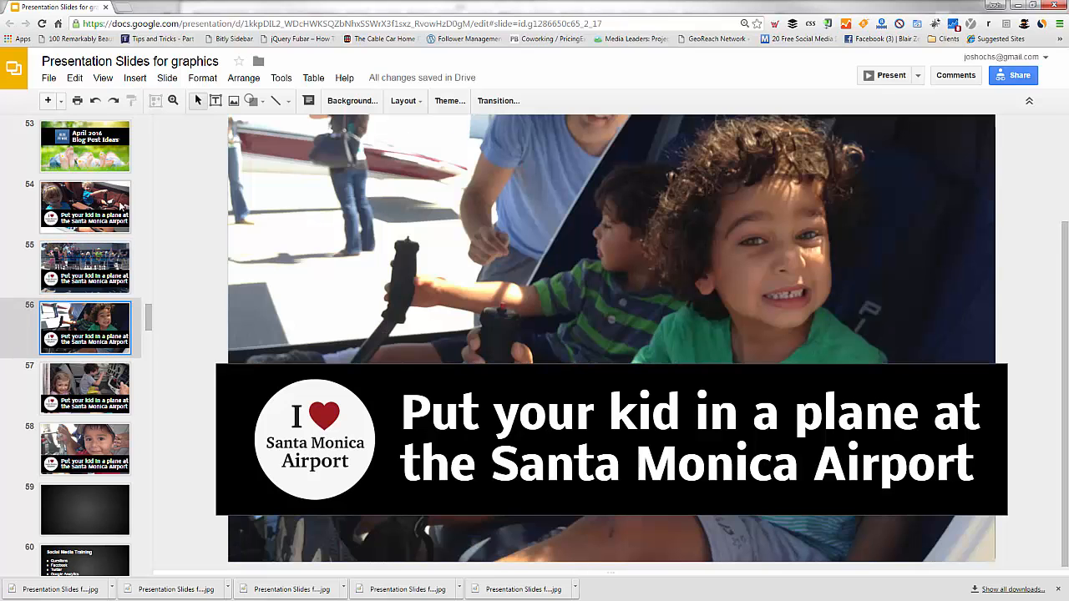
pyautogui.click(121, 204)
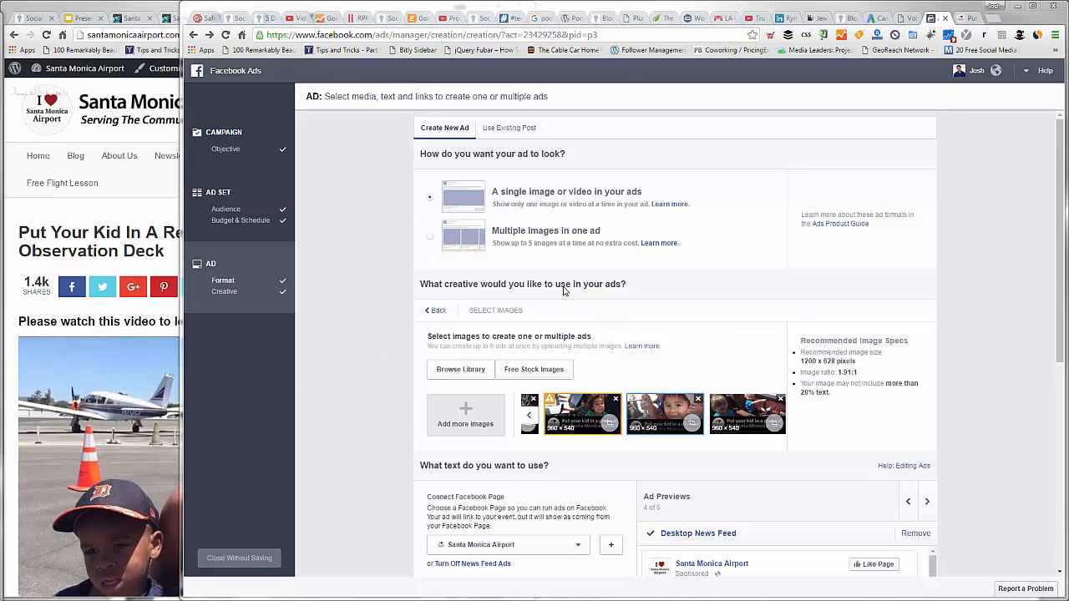
# Step: Switch back to Facebook Ads and review the selected ad images, the text and the preview placements through the order section
pyautogui.scroll(-1, 556, 291)
pyautogui.moveTo(551, 290)
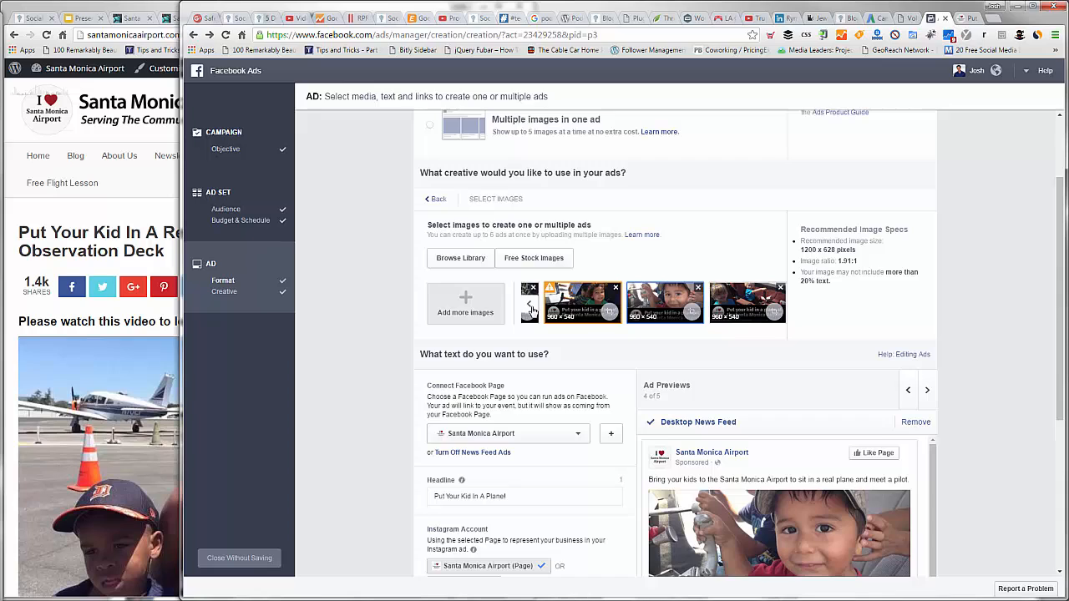
pyautogui.click(529, 307)
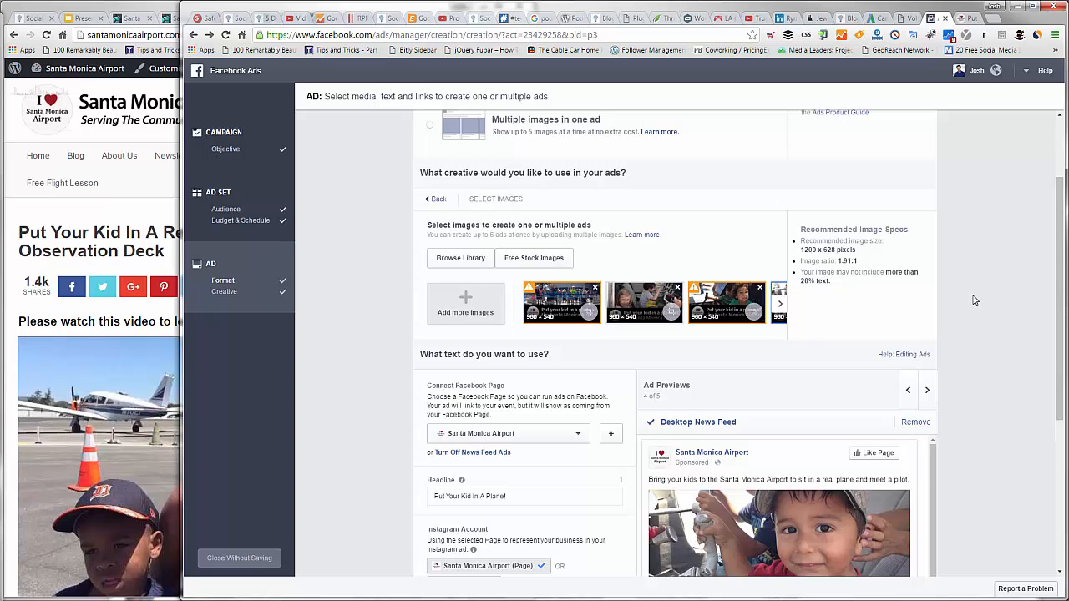
pyautogui.scroll(-2, 973, 300)
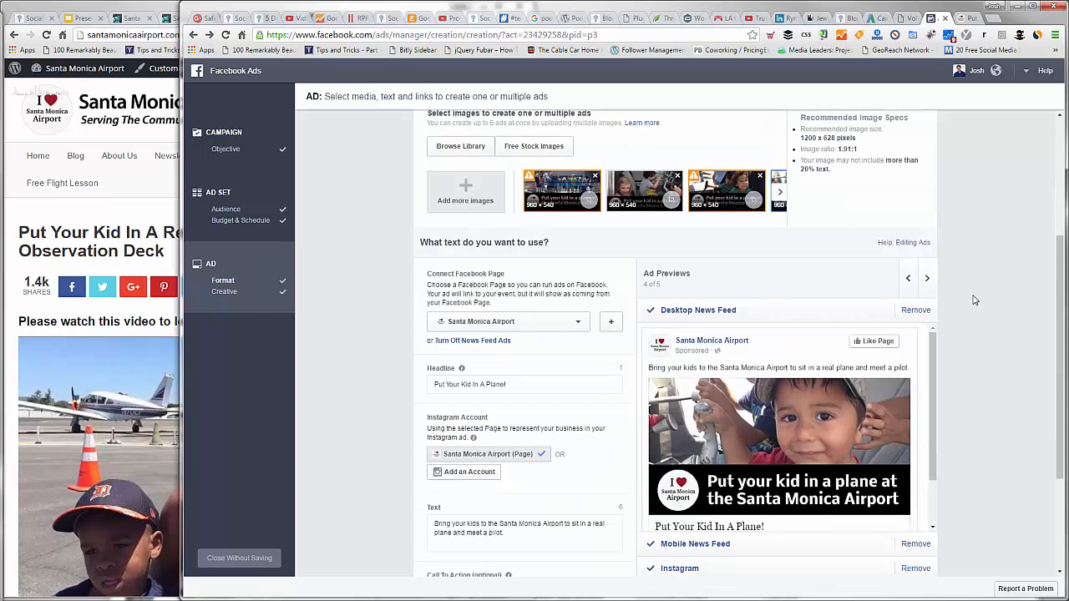
pyautogui.scroll(-1, 952, 351)
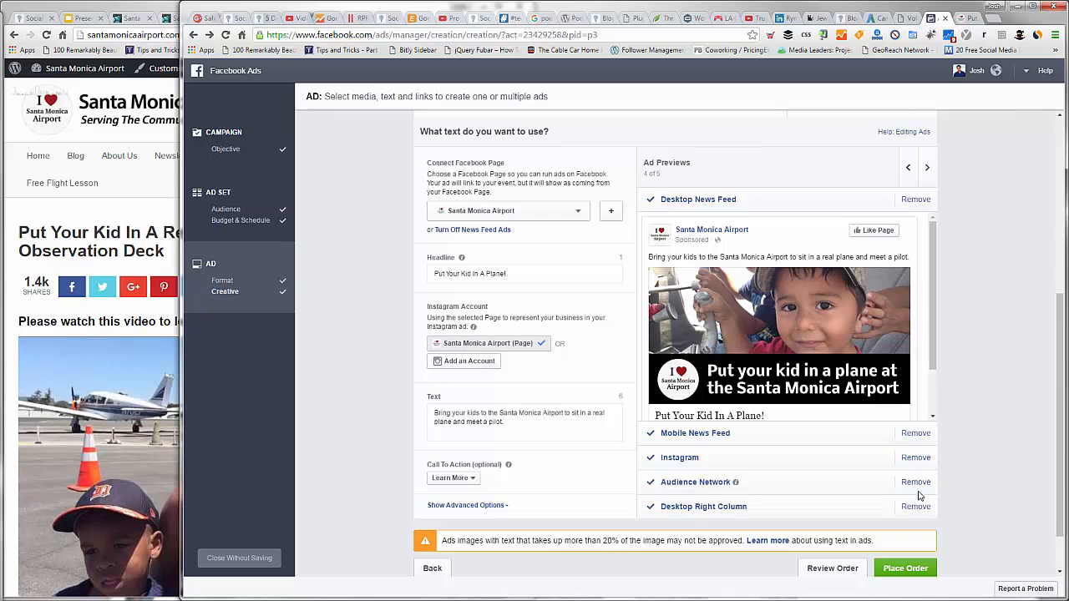
pyautogui.scroll(-1, 913, 501)
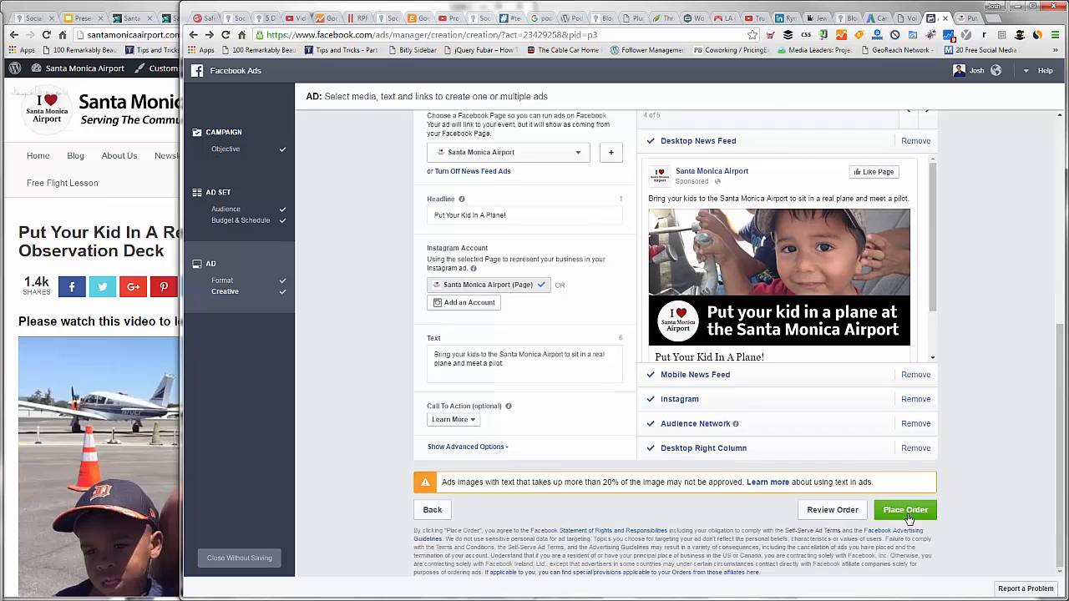
# Step: Place the order for the ads, continue past the confirmation, and open the Media Leaders account's campaign list
pyautogui.click(907, 513)
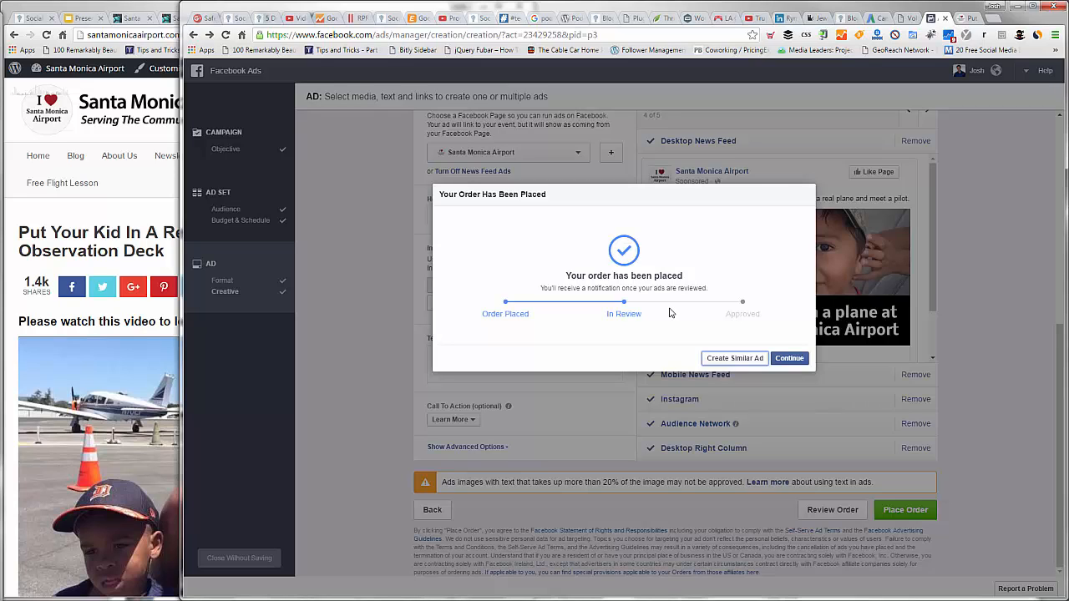
pyautogui.click(787, 358)
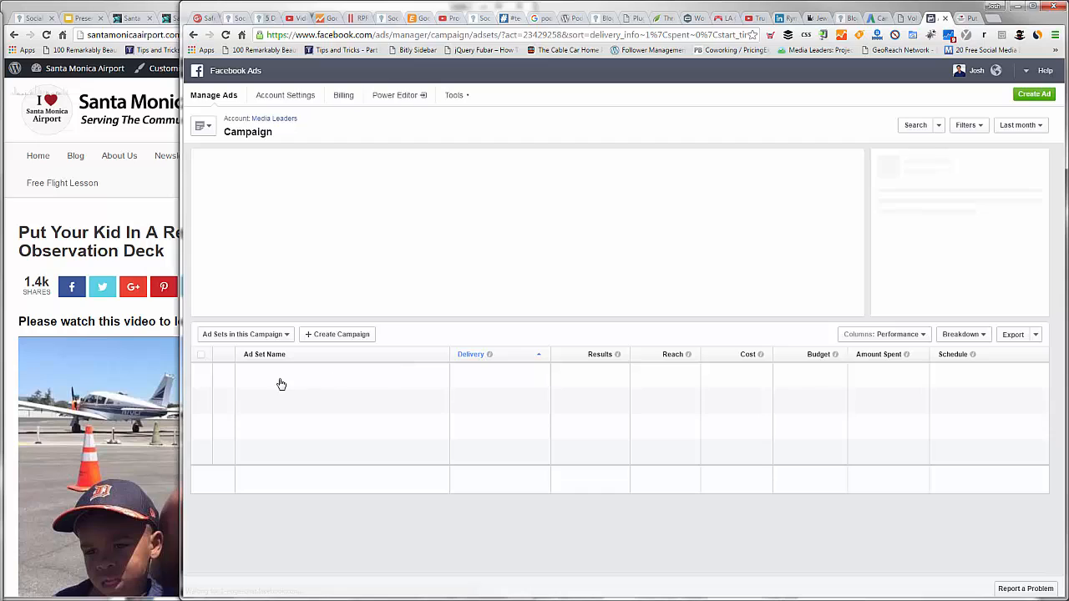
pyautogui.click(263, 119)
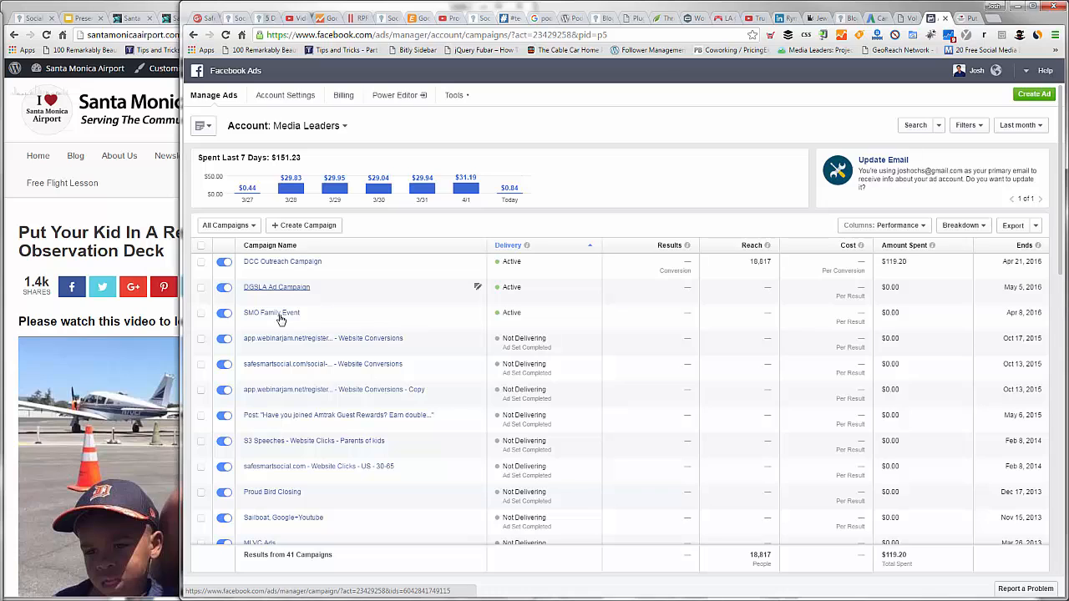
# Step: Open the SMO Family Event campaign and its ad set, and review the five ads, the placements and the estimated daily reach
pyautogui.click(280, 314)
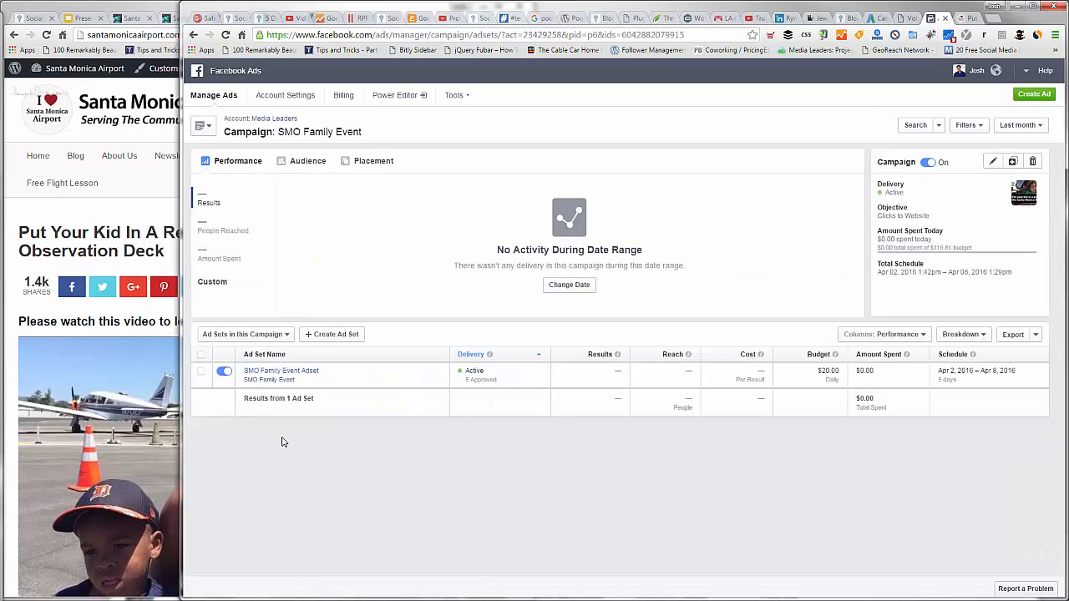
pyautogui.click(282, 373)
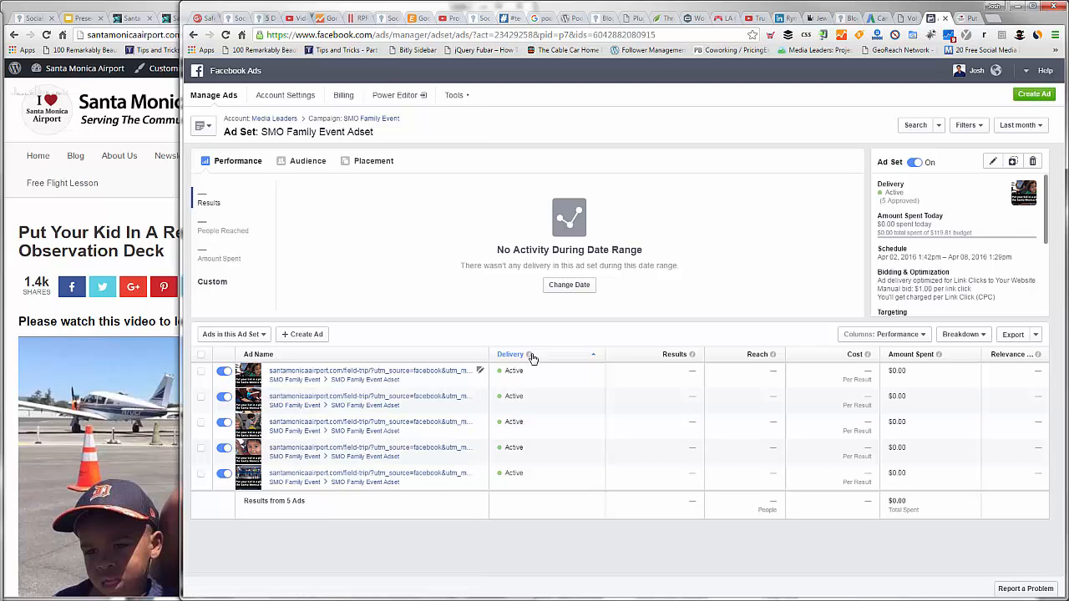
pyautogui.moveTo(532, 358)
pyautogui.scroll(-5, 906, 274)
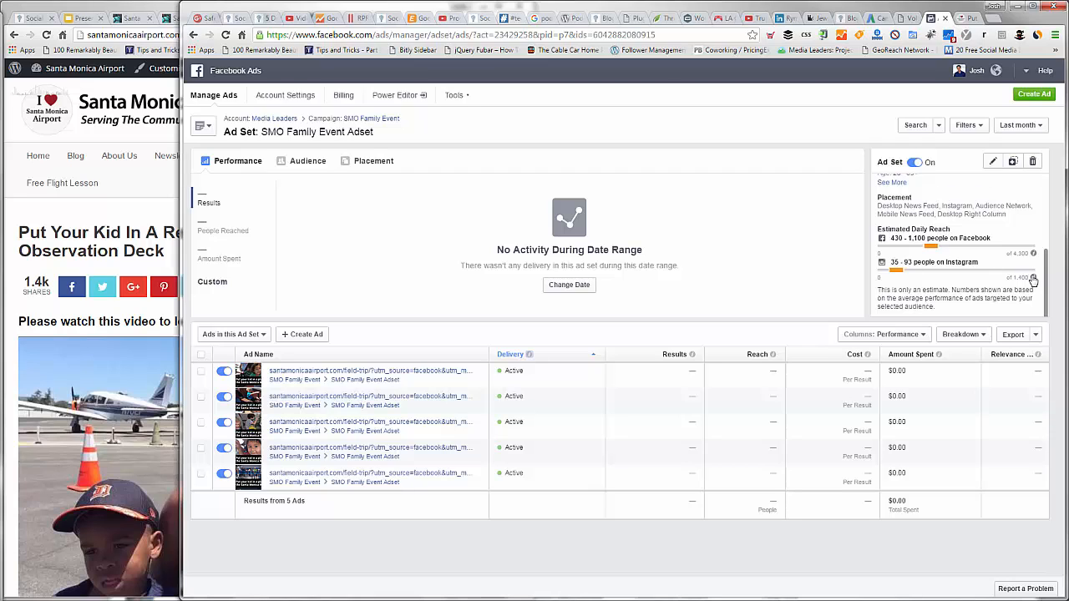
pyautogui.moveTo(1033, 279)
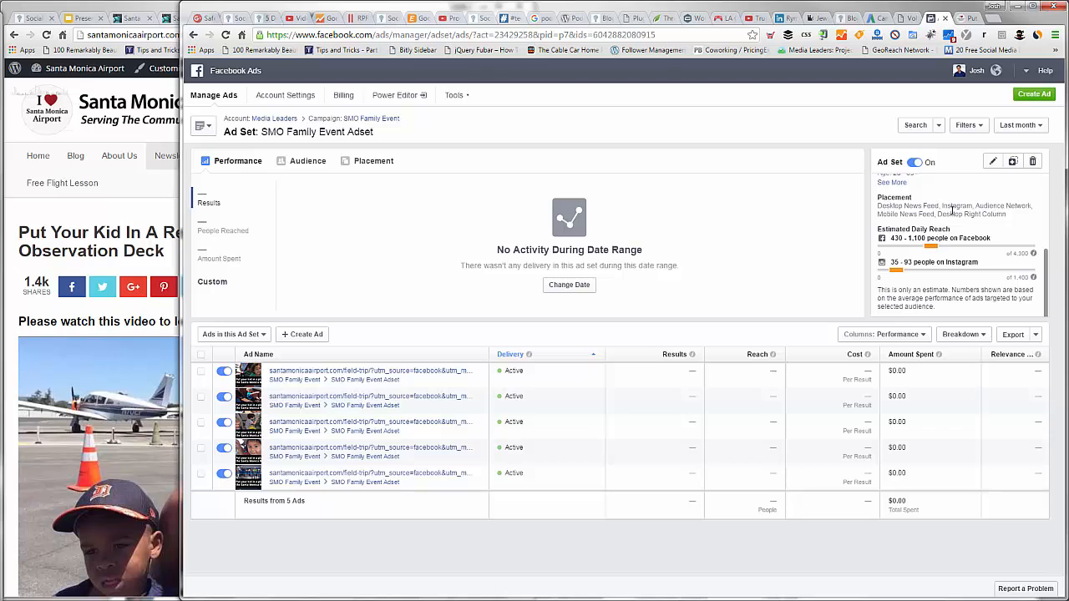
pyautogui.moveTo(971, 199); pyautogui.dragTo(1024, 221)
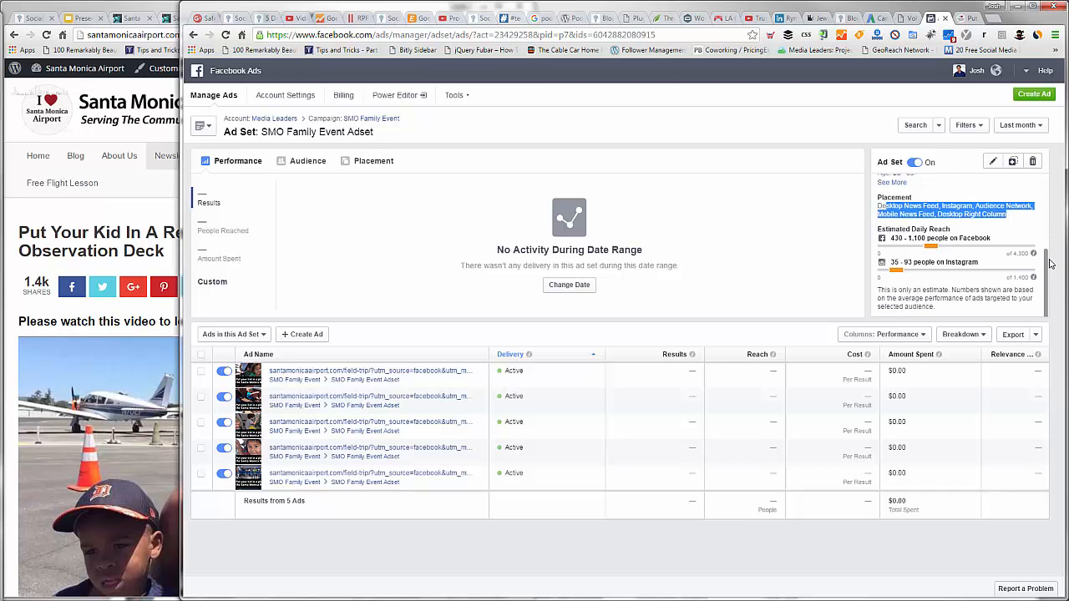
pyautogui.click(1045, 260)
pyautogui.moveTo(1046, 262); pyautogui.dragTo(1051, 185)
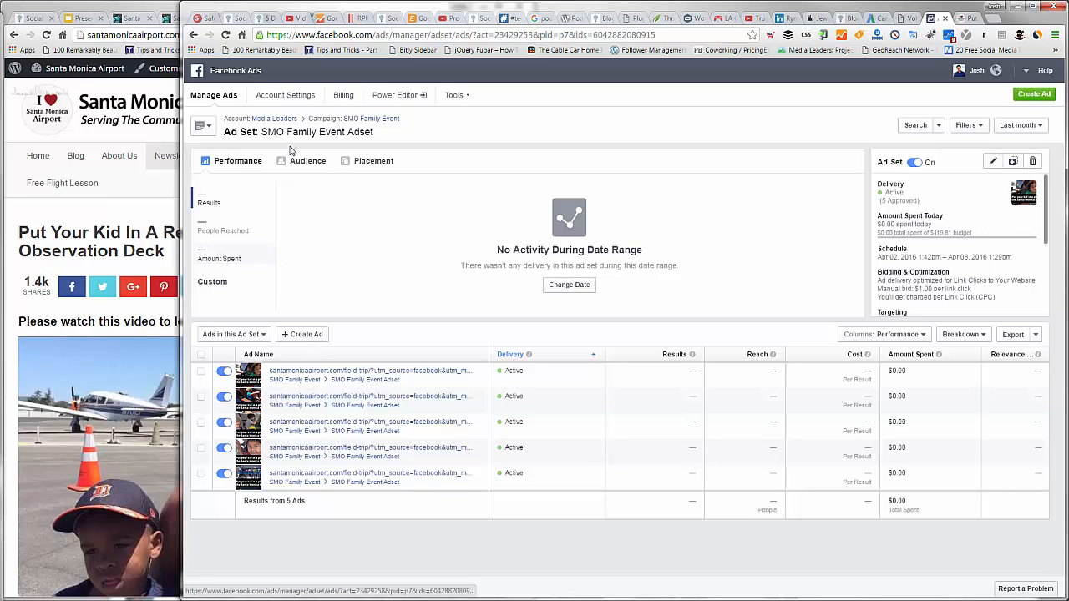
# Step: Try to set a campaign spending limit of $200 for the SMO Family Event campaign
pyautogui.click(355, 122)
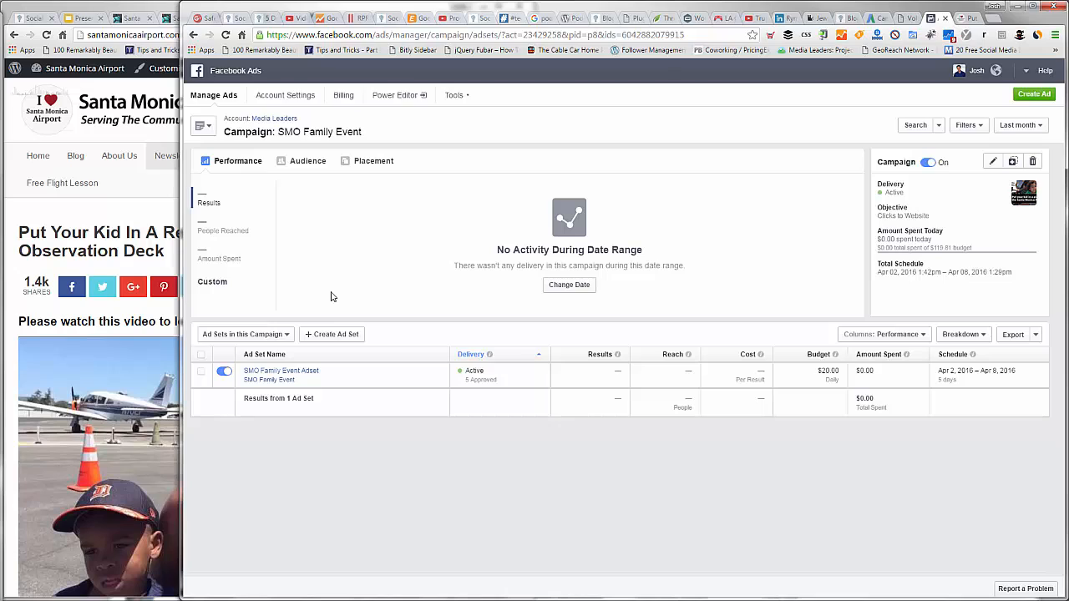
pyautogui.click(993, 164)
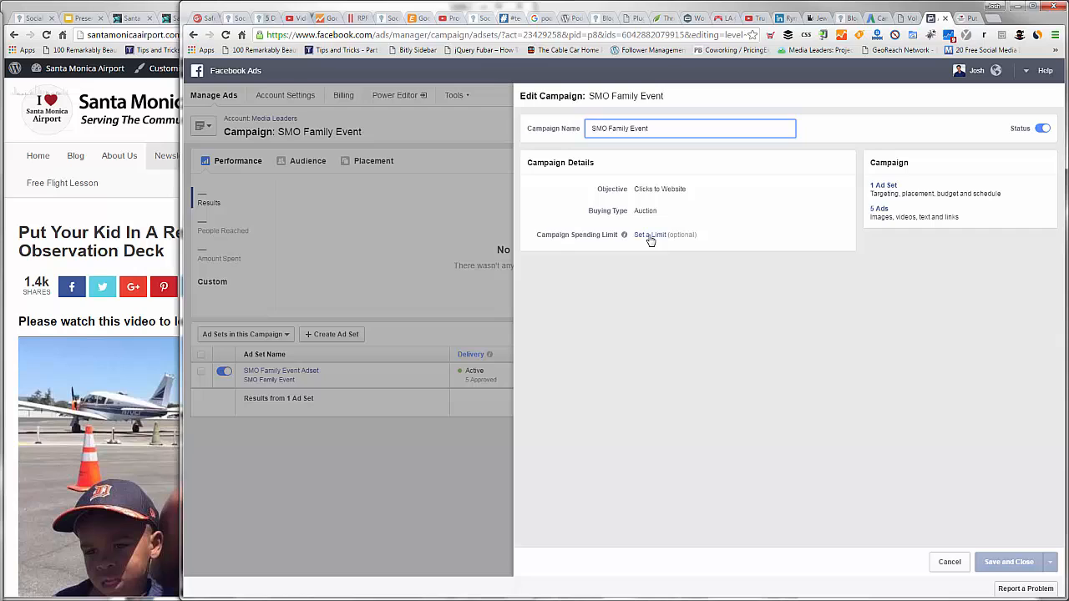
pyautogui.click(651, 235)
pyautogui.write('200')
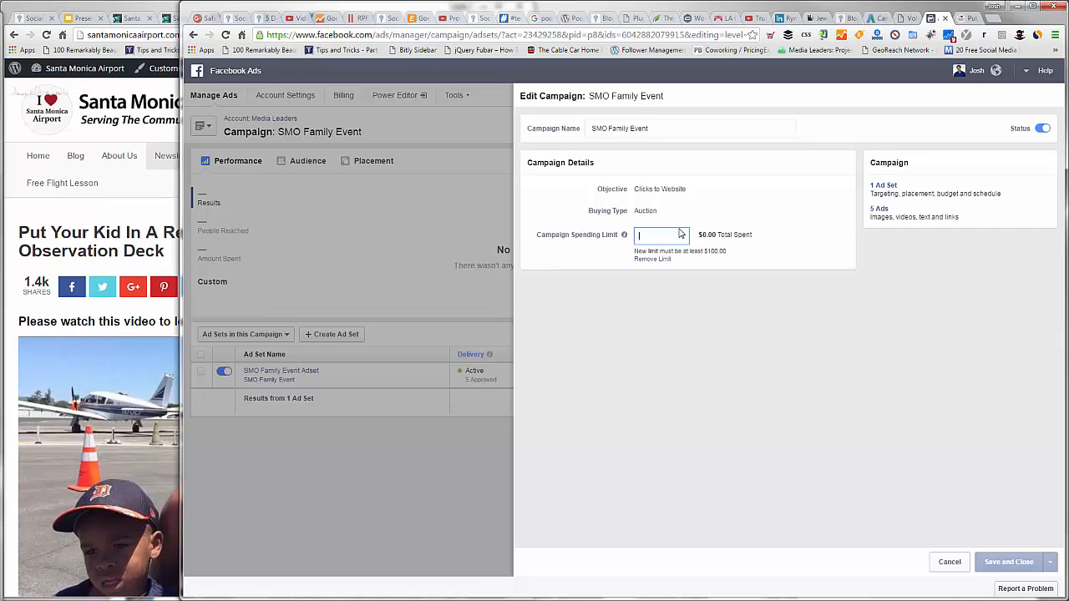
pyautogui.click(802, 217)
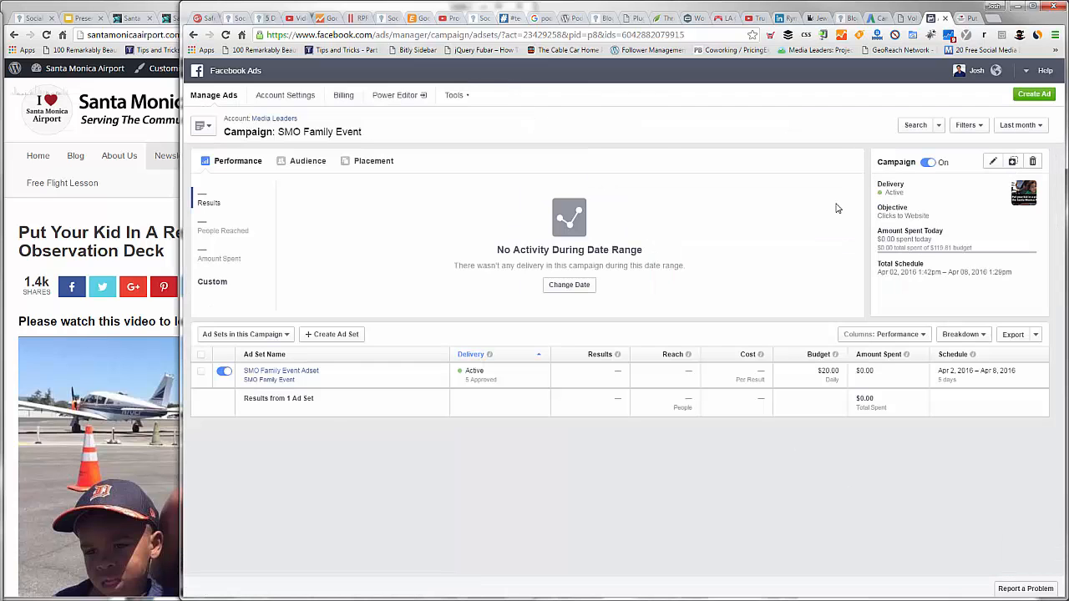
# Step: Open SMO Family Event Adset in edit mode, review its budget, schedule and audience, and leave without saving
pyautogui.click(287, 372)
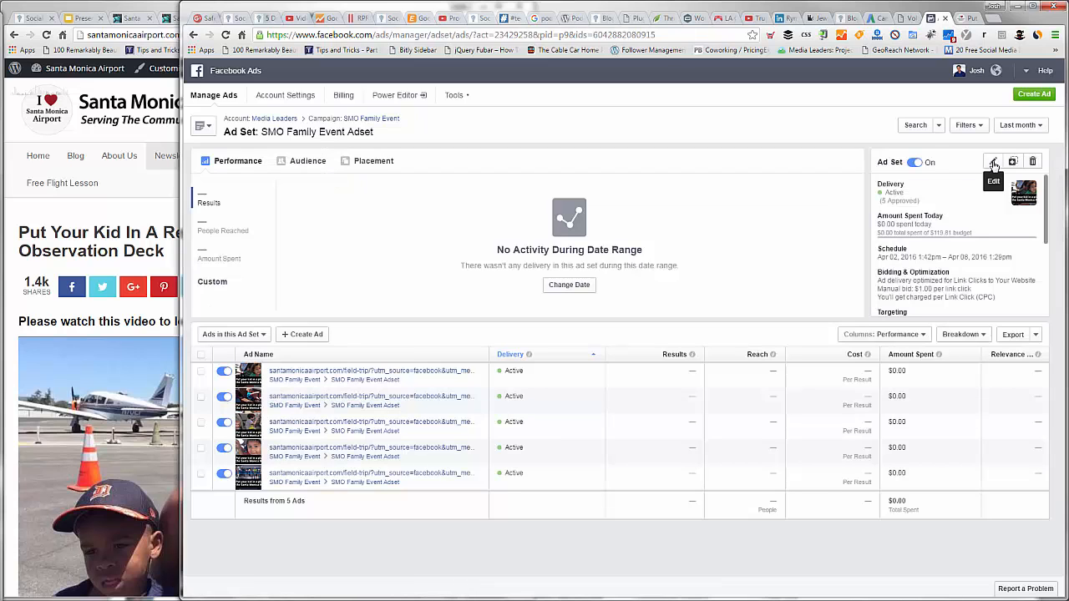
pyautogui.click(992, 165)
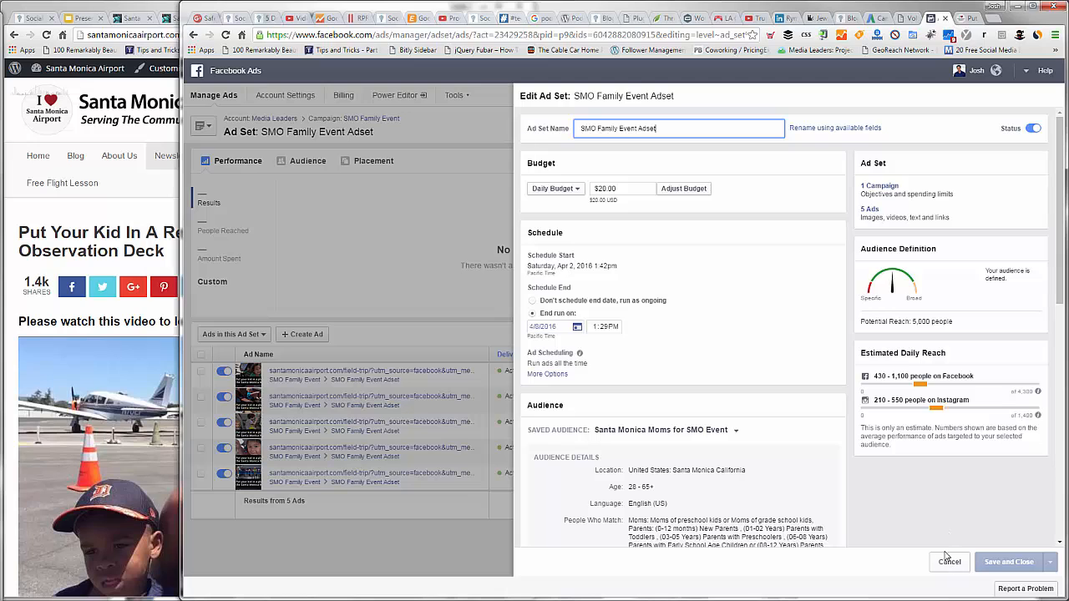
pyautogui.click(226, 378)
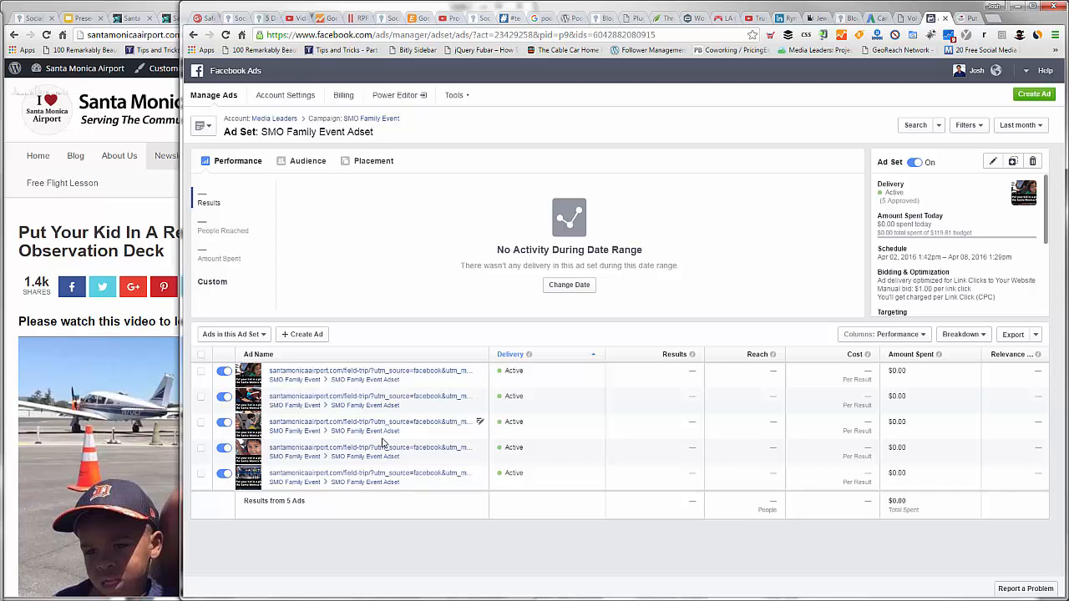
# Step: Open the first ad in the ad set, check its preview, and compare slides 58, 57 and 56 in the Google Slides presentation
pyautogui.click(320, 373)
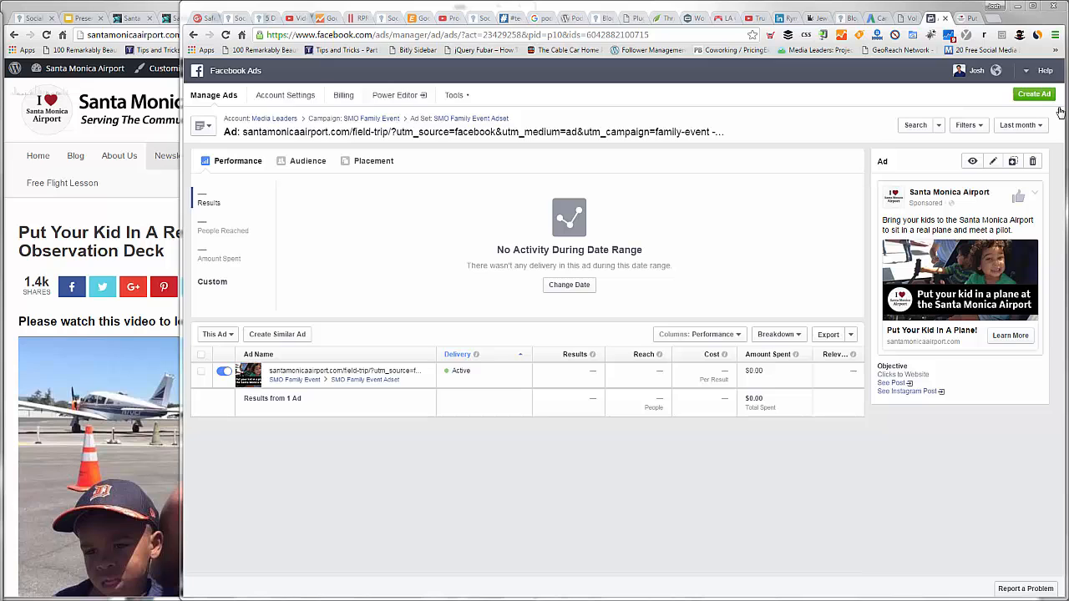
pyautogui.click(958, 268)
pyautogui.moveTo(1027, 11); pyautogui.dragTo(1068, 35)
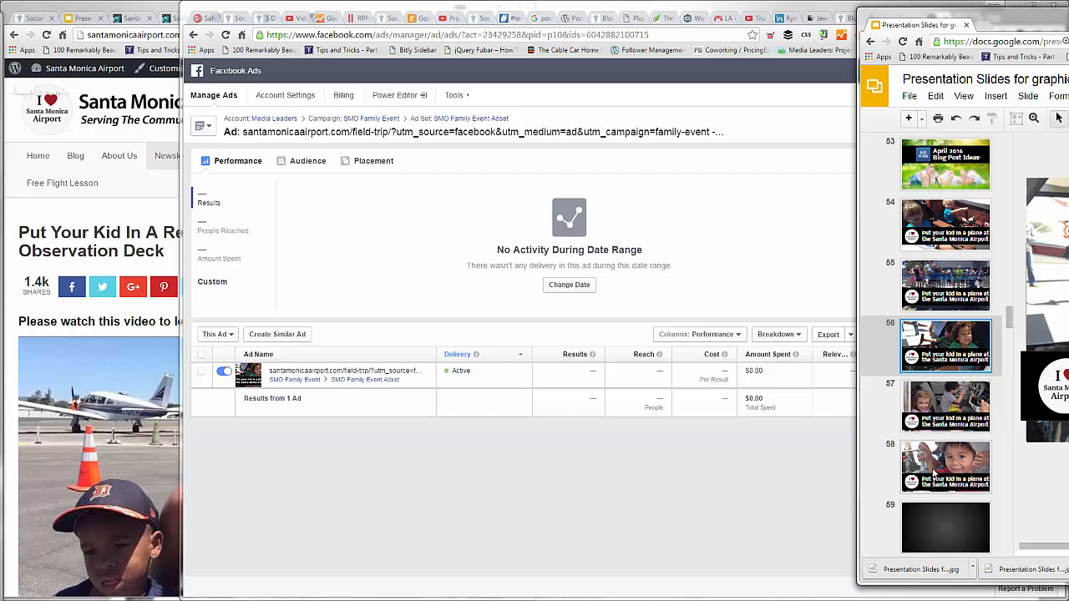
pyautogui.click(934, 473)
pyautogui.click(937, 402)
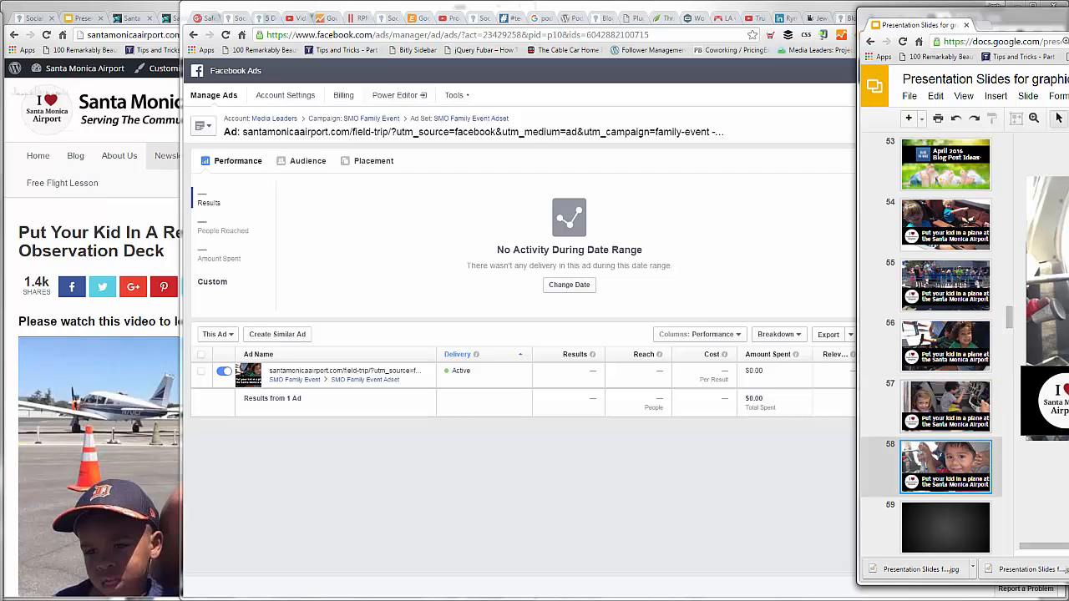
pyautogui.click(958, 352)
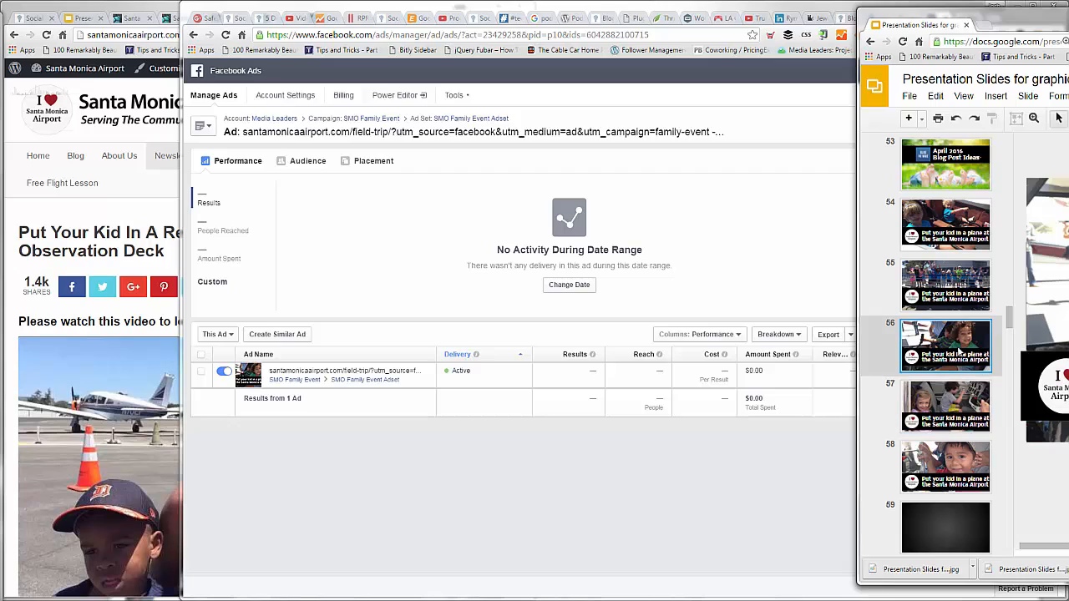
# Step: Edit the opened Facebook ad by appending a green-shirt kid label to the utm_campaign value in its website URL, and save it
pyautogui.click(426, 373)
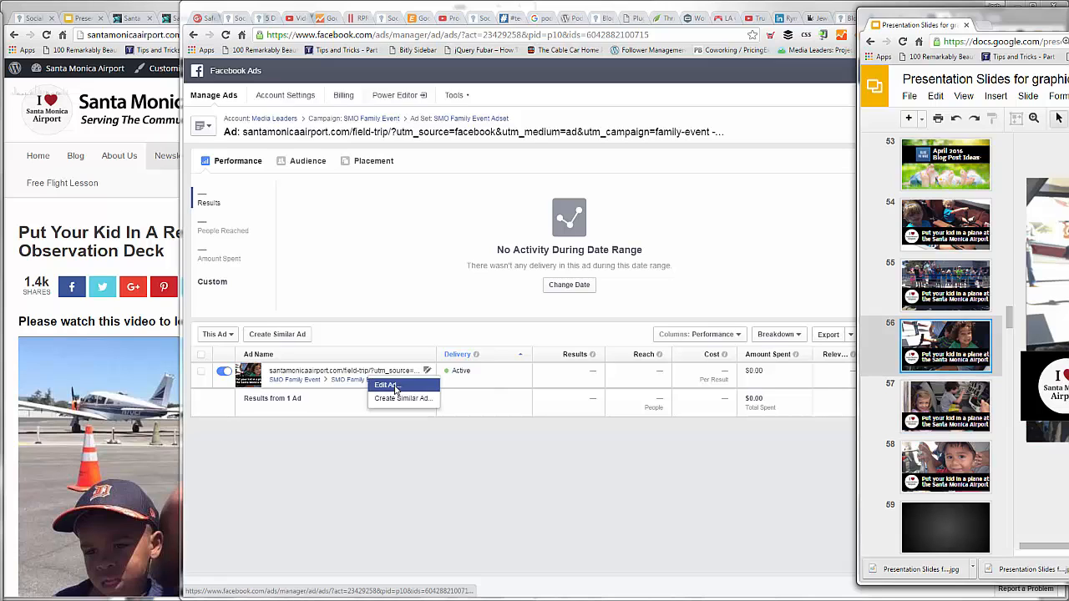
pyautogui.click(395, 389)
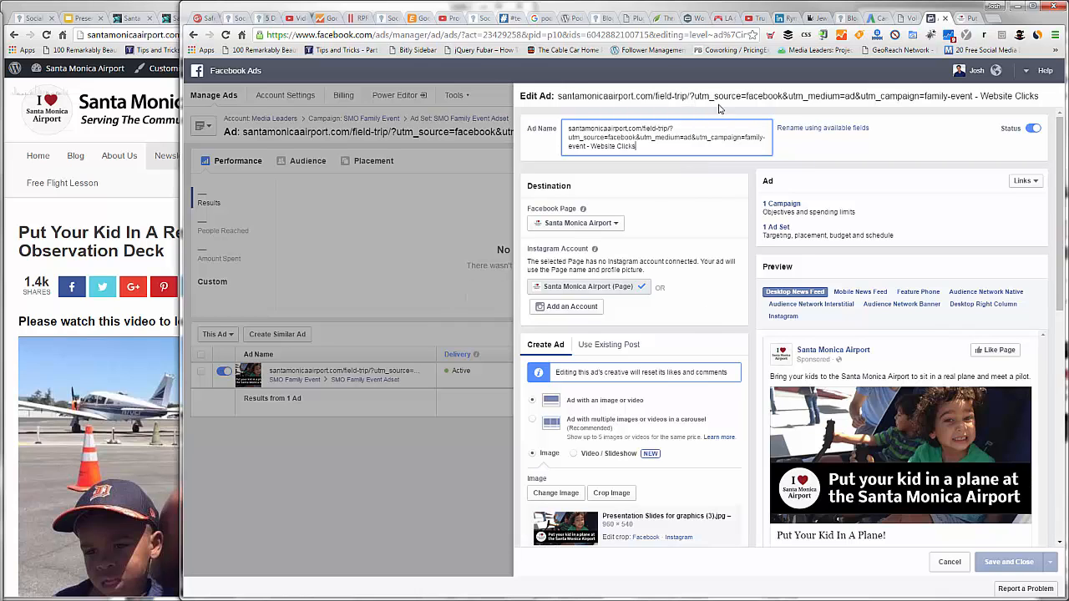
pyautogui.click(843, 202)
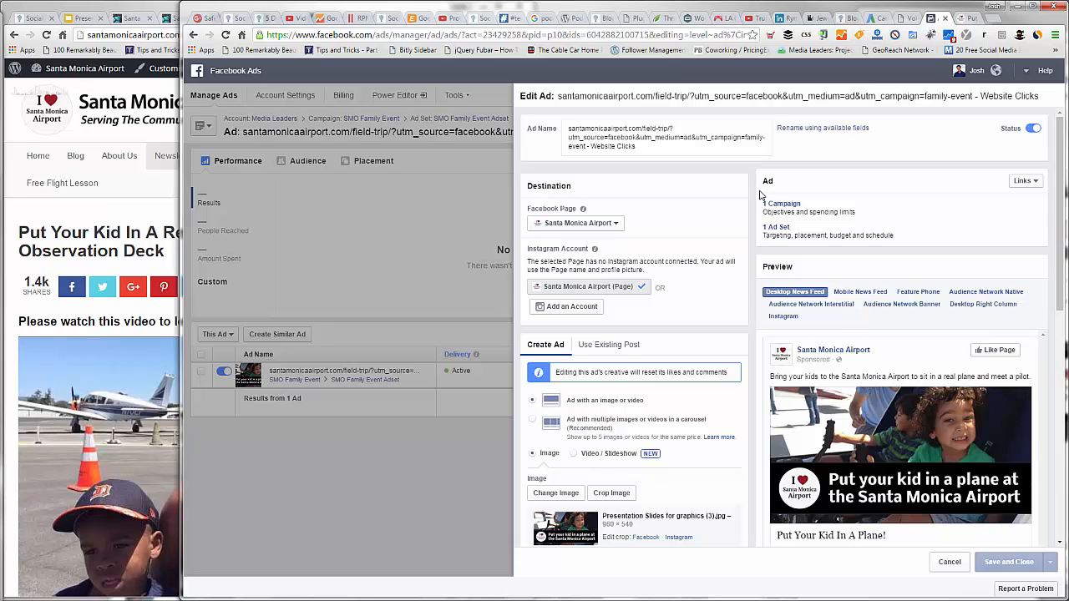
pyautogui.scroll(-1, 690, 394)
pyautogui.scroll(-3, 653, 422)
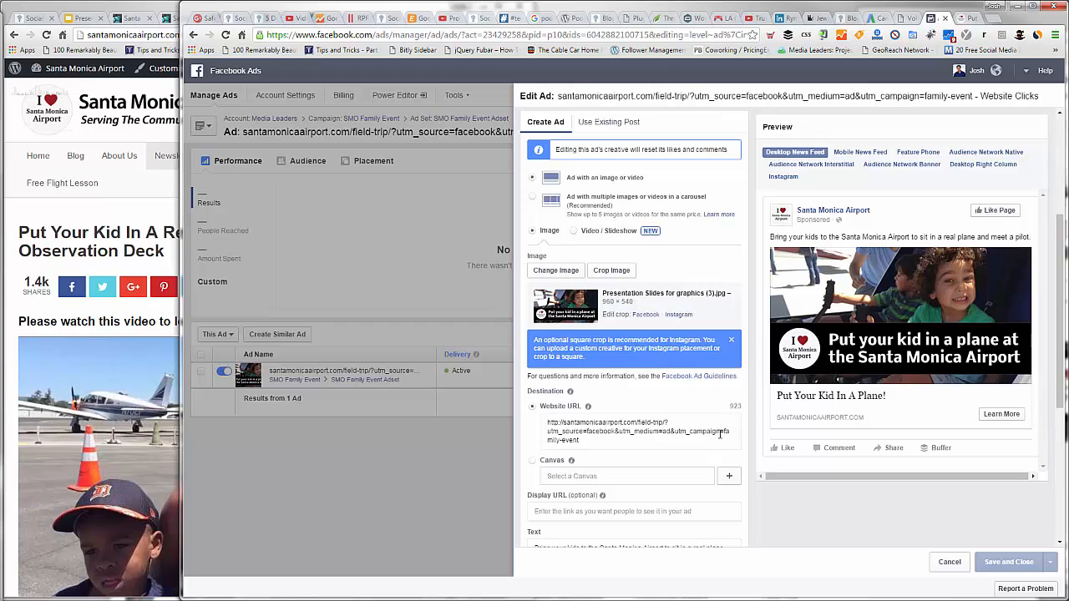
pyautogui.click(662, 440)
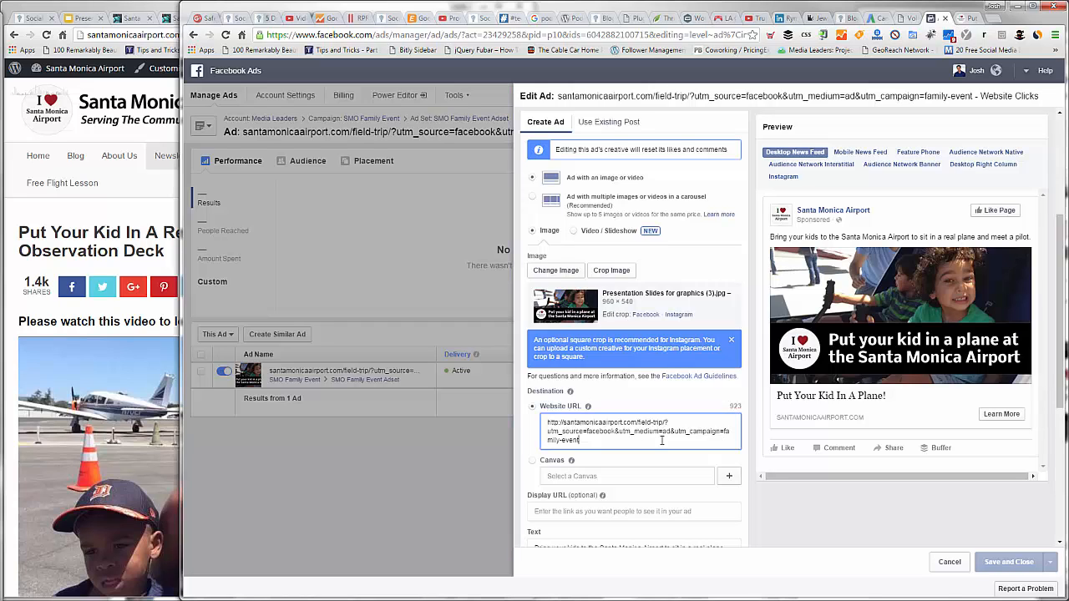
pyautogui.write('-green')
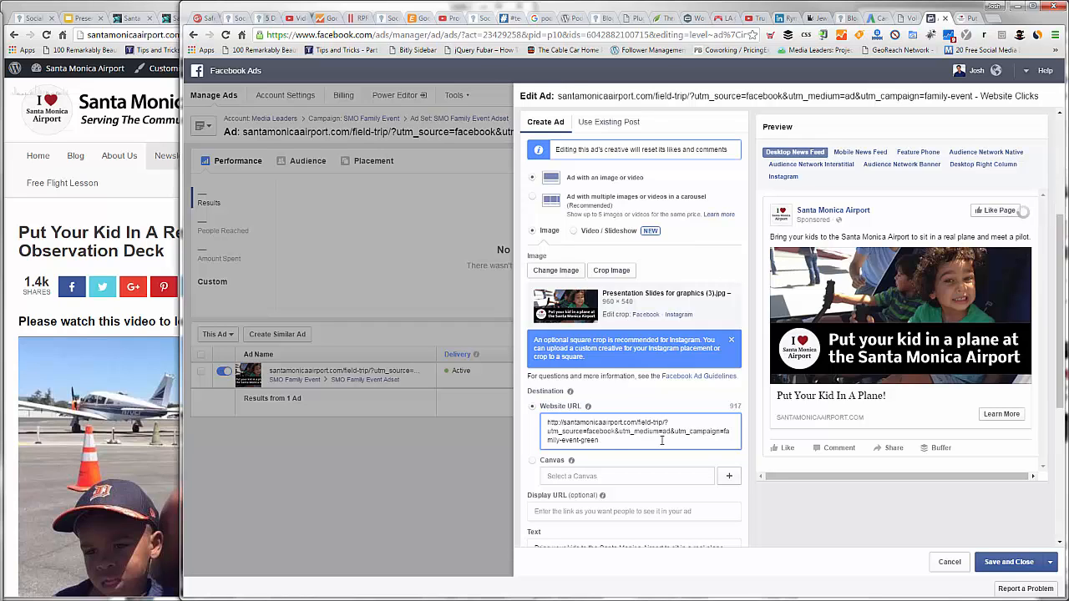
pyautogui.write('-shirt-kids')
pyautogui.press('BackSpace')
pyautogui.press('BackSpace')
pyautogui.click(1010, 563)
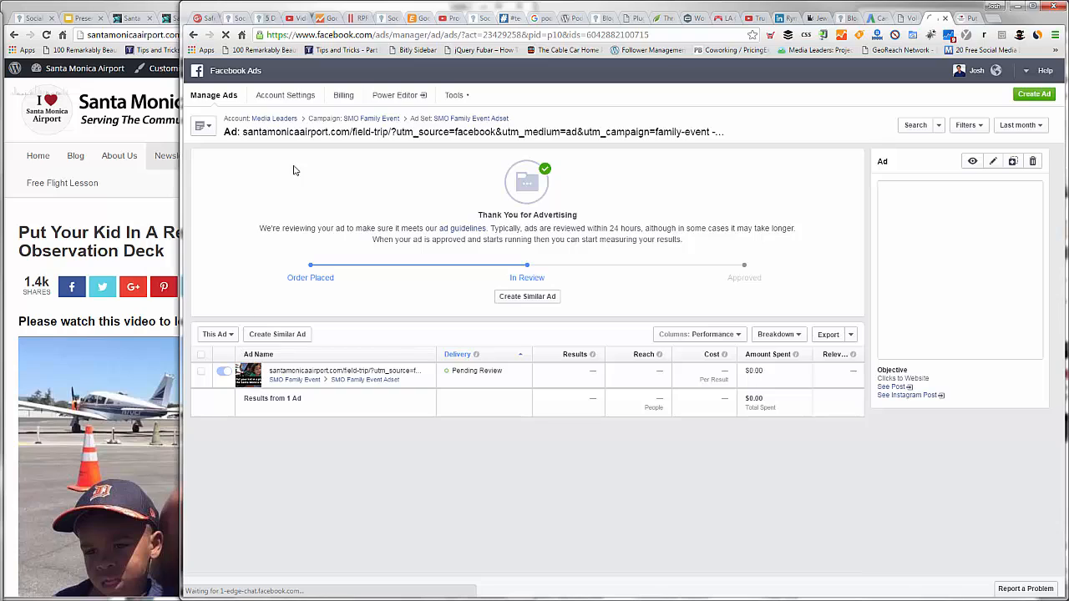
# Step: Return to SMO Family Event Adset, append "-blue-shirt-kids" to the utm_campaign value in the second ad's website URL, and save it
pyautogui.click(445, 123)
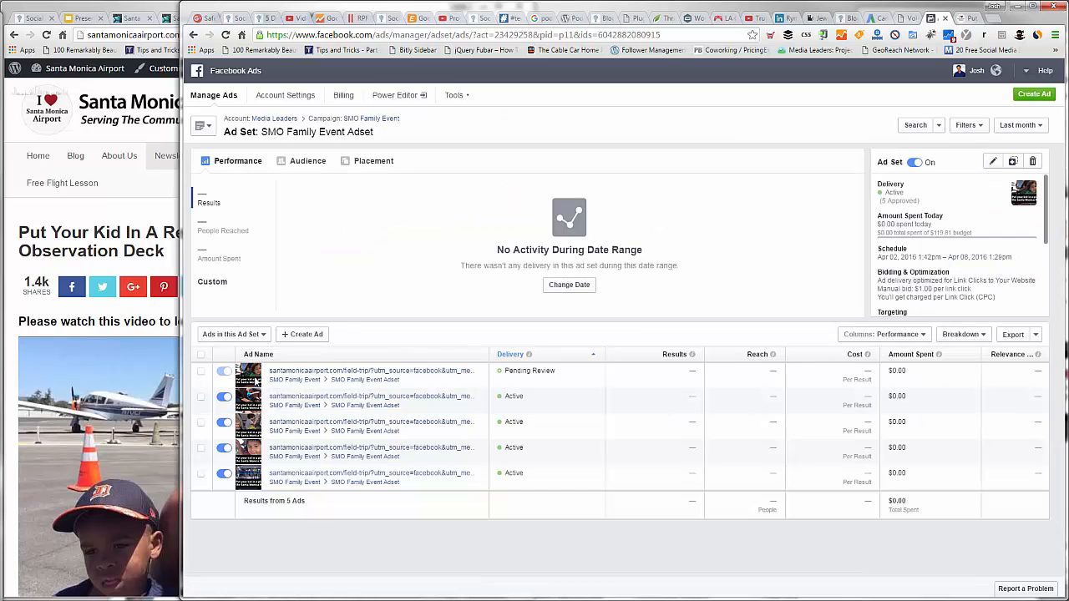
pyautogui.click(479, 398)
pyautogui.click(439, 410)
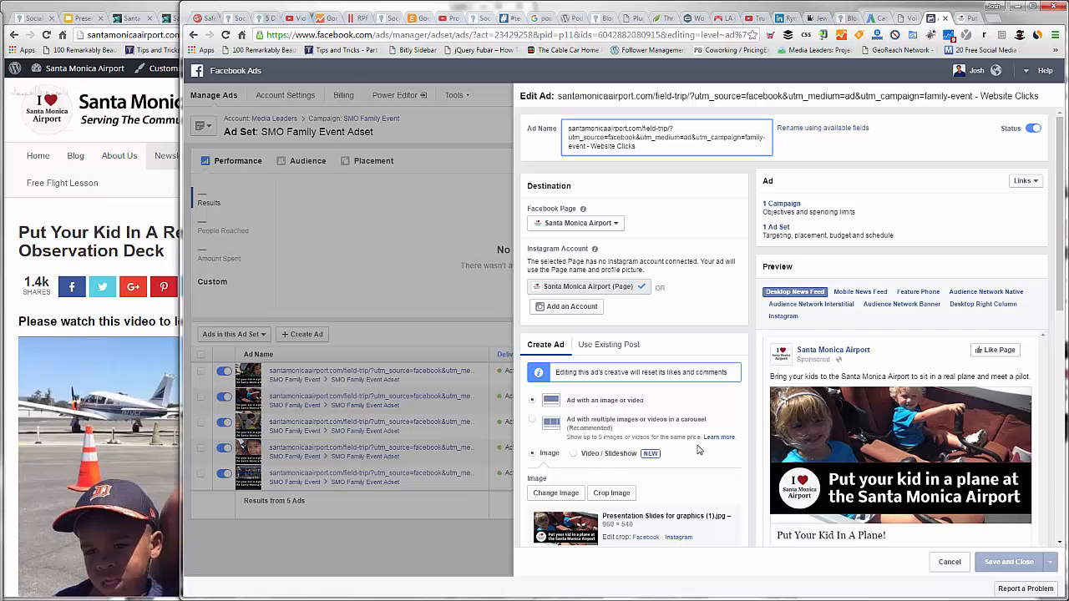
pyautogui.scroll(-2, 670, 395)
pyautogui.scroll(-1, 670, 396)
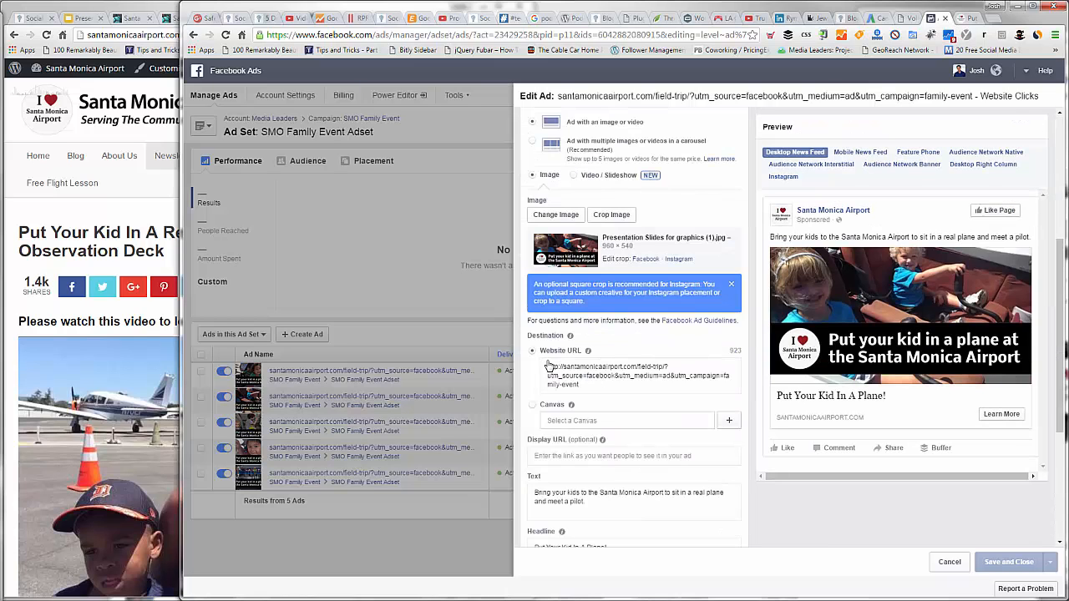
pyautogui.click(724, 376)
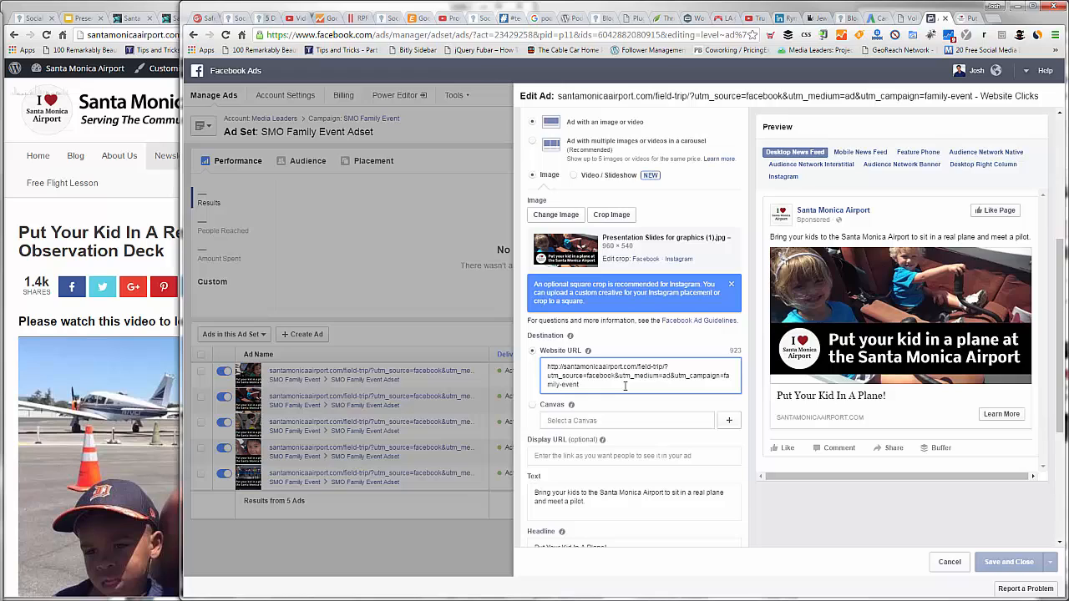
pyautogui.write('-blue-')
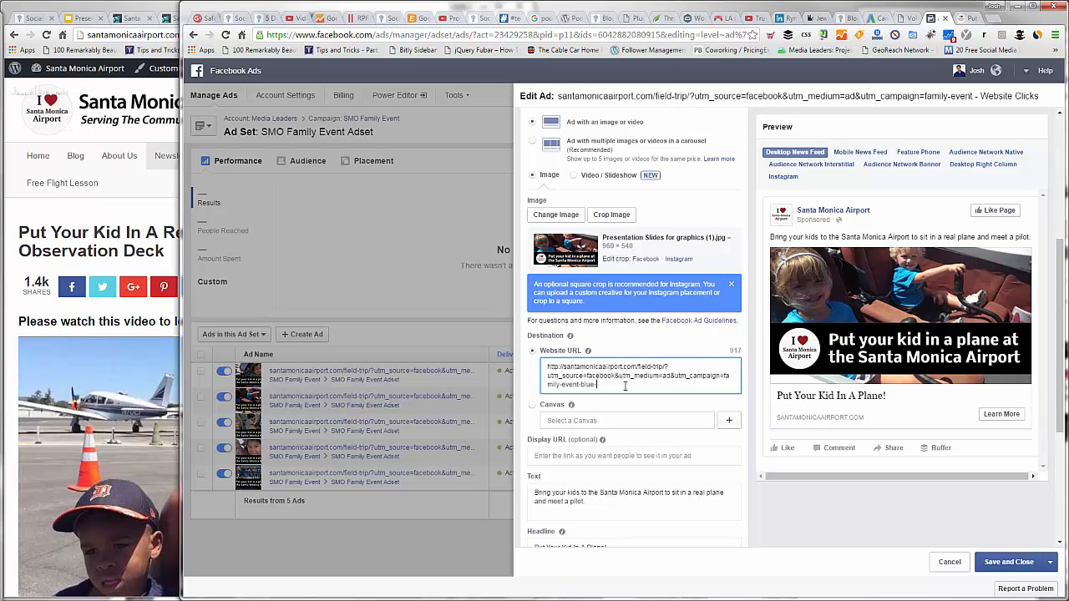
pyautogui.write('shirt-kids')
pyautogui.click(1008, 564)
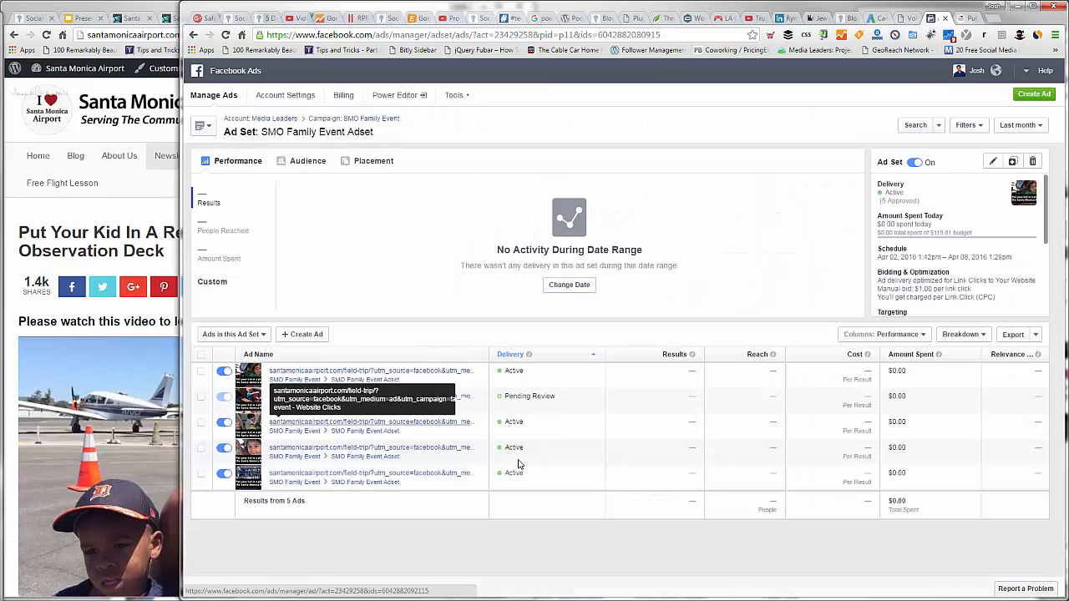
# Step: Edit the third ad, showing the girl in pink, by appending "-pink-shirt-girl" to its website URL's utm_campaign value, and save it
pyautogui.click(480, 451)
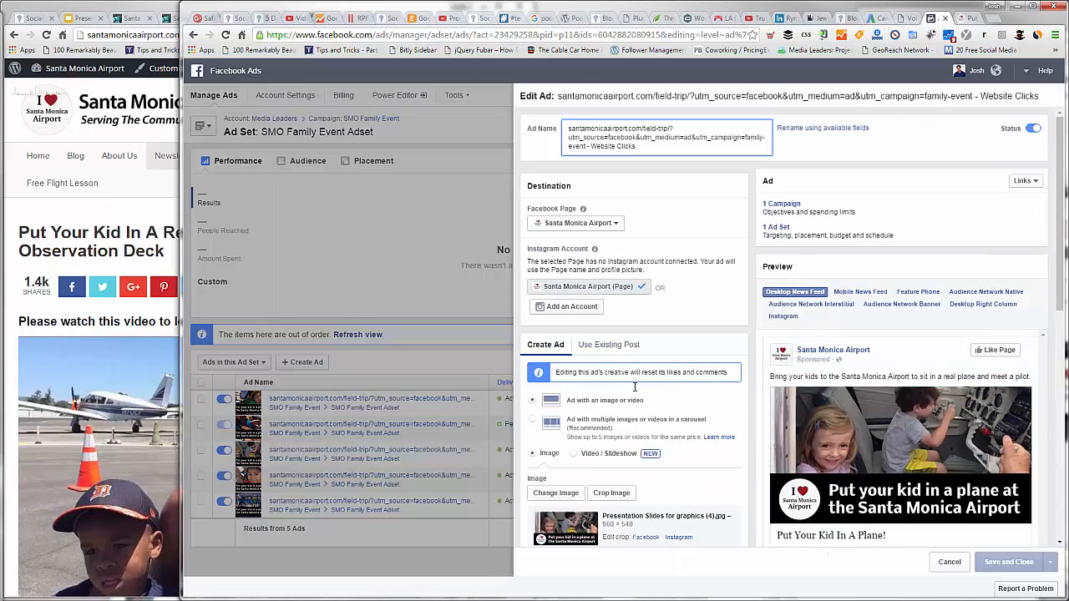
pyautogui.scroll(-3, 635, 386)
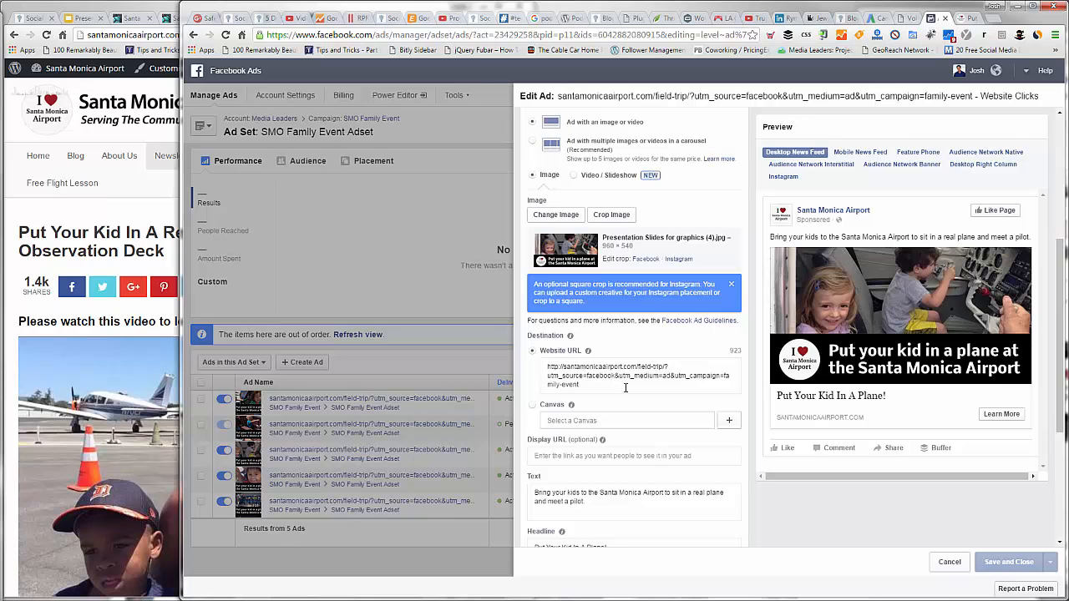
pyautogui.click(625, 387)
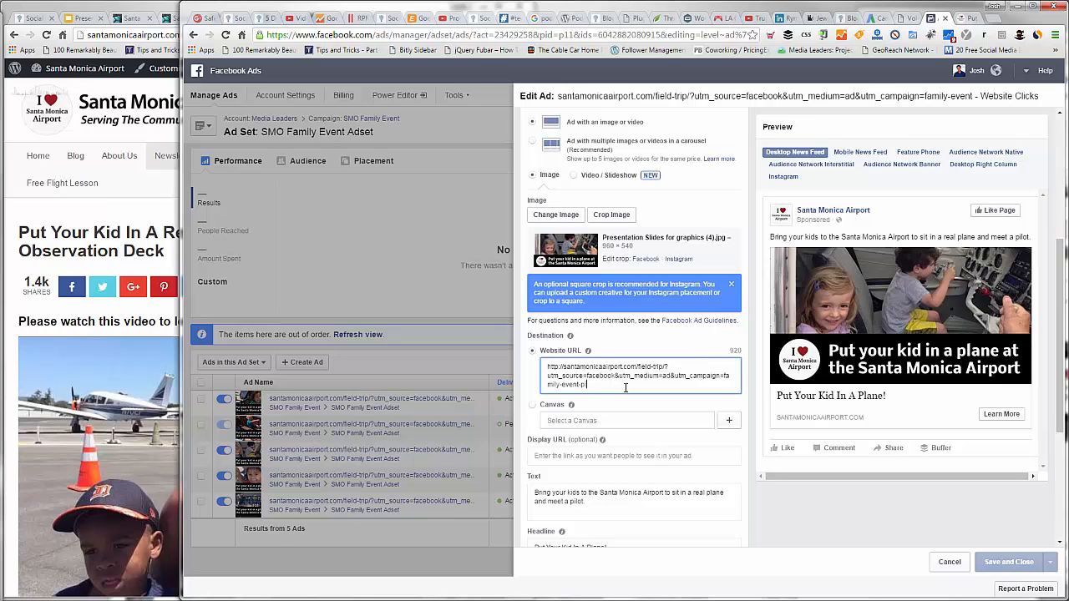
pyautogui.write('-shirt')
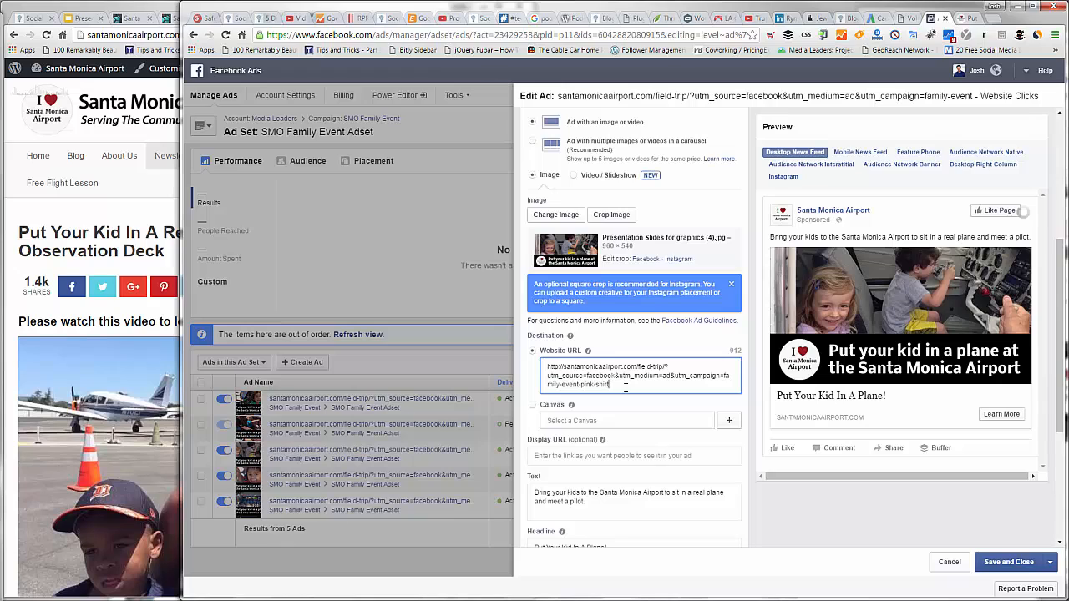
pyautogui.write('-girl')
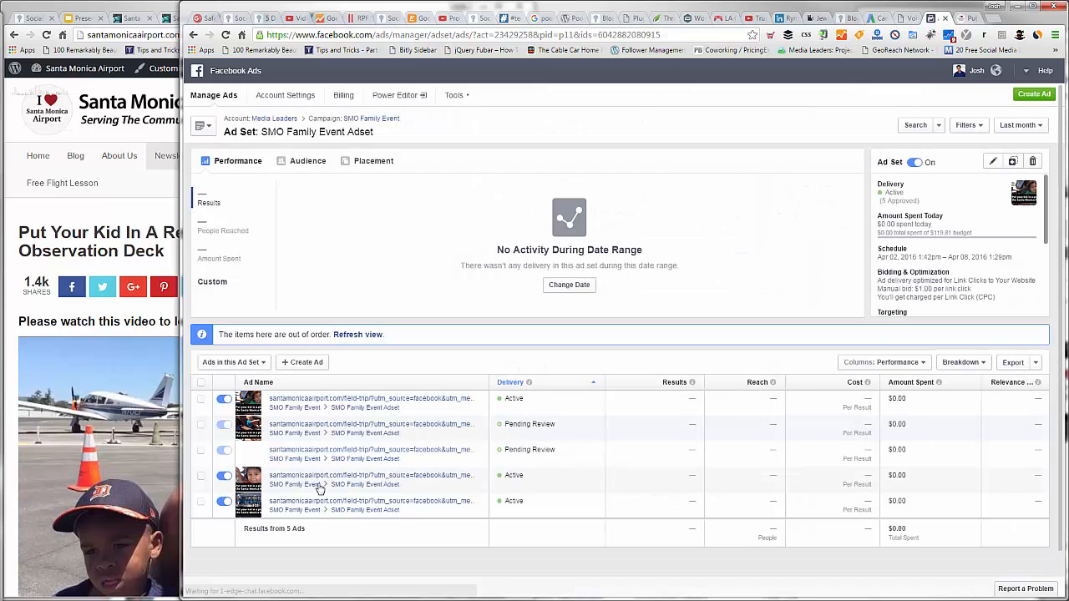
# Step: Edit the fourth ad in the set by appending "-red-shirt-kid" to its website URL's utm_campaign value, and save it
pyautogui.click(480, 476)
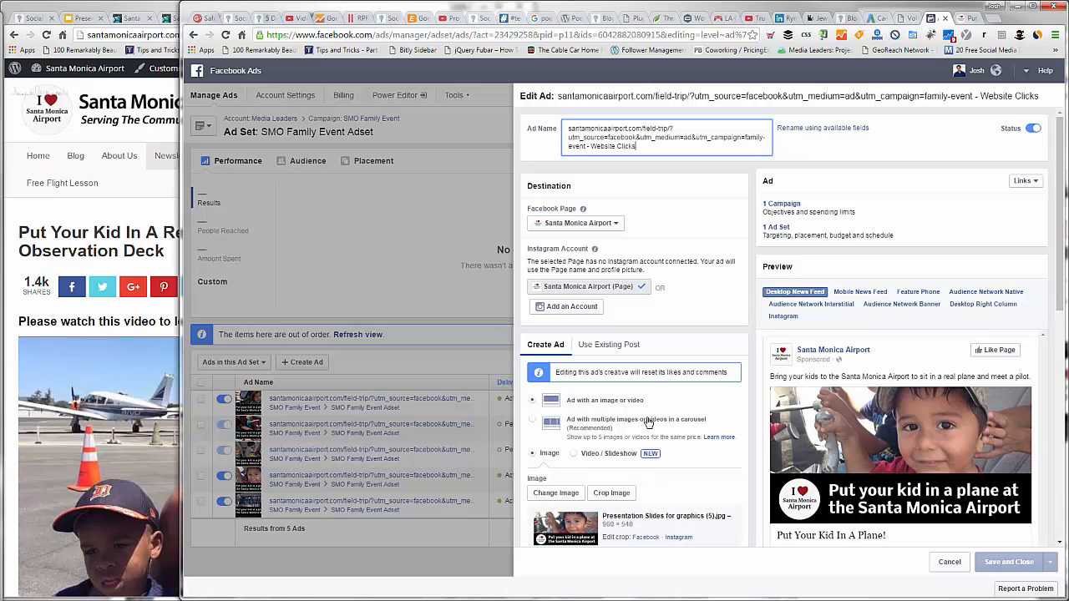
pyautogui.scroll(-3, 644, 422)
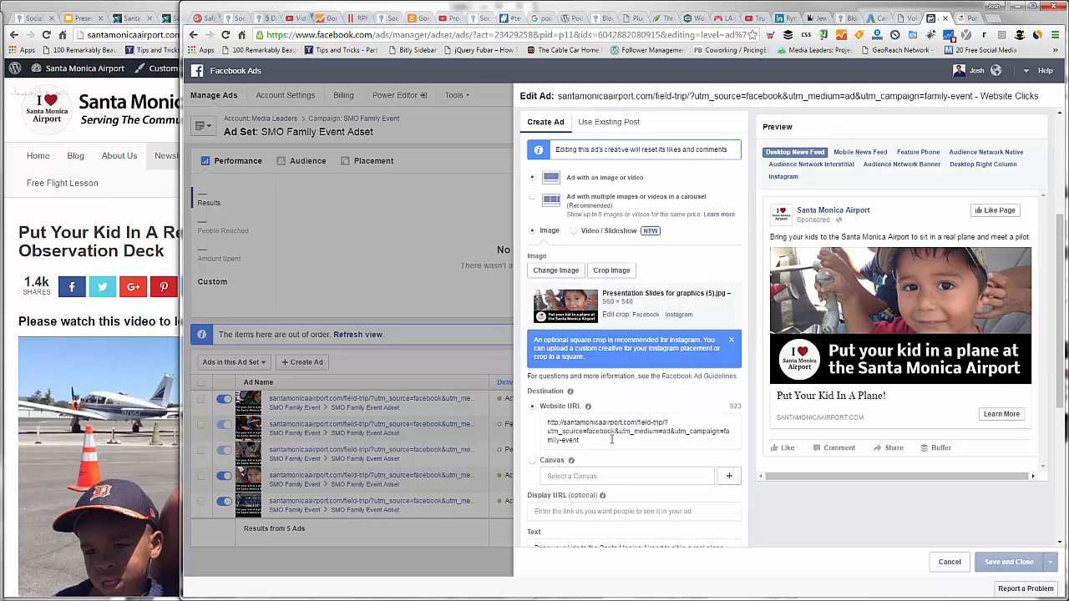
pyautogui.click(612, 440)
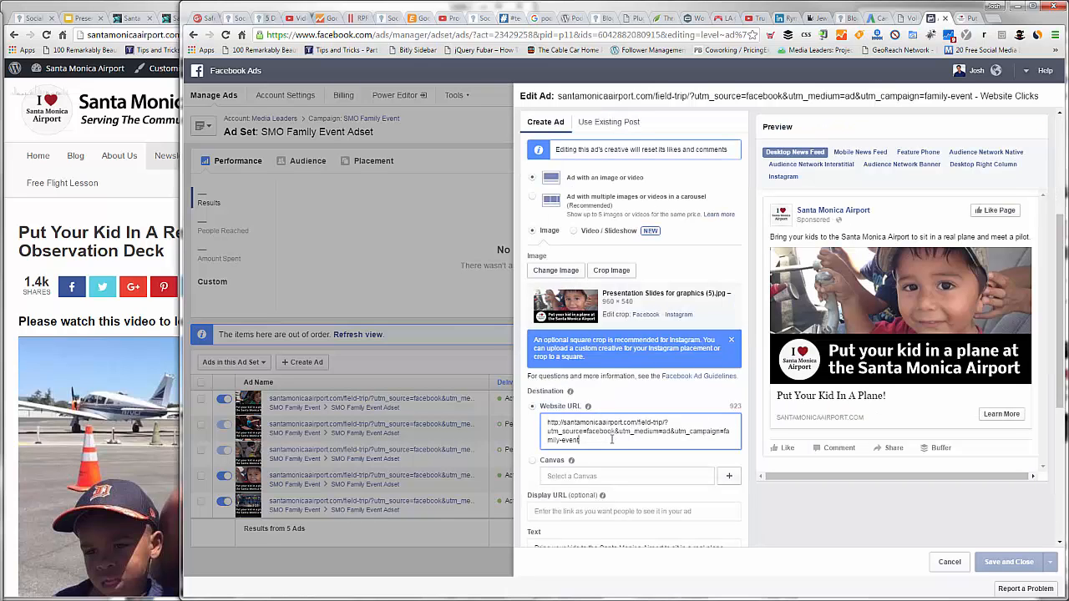
pyautogui.write('-rec')
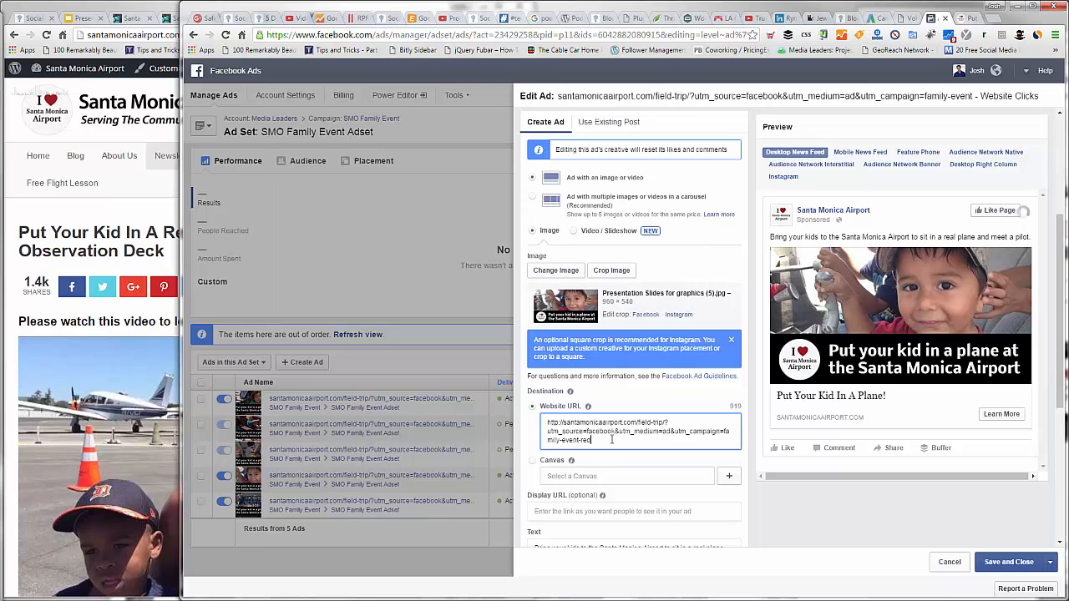
pyautogui.write('-shirt-kid')
pyautogui.click(1008, 562)
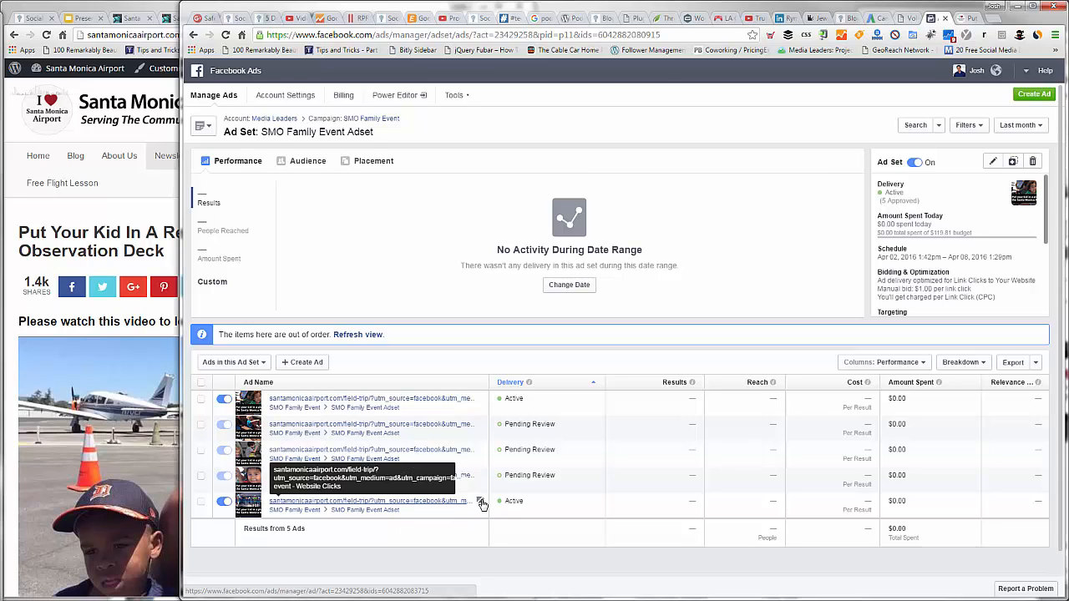
# Step: Open the fifth ad, showing the waving group, for editing and append "-kids-waving-observation-deck" to its website URL's utm_campaign value
pyautogui.click(482, 503)
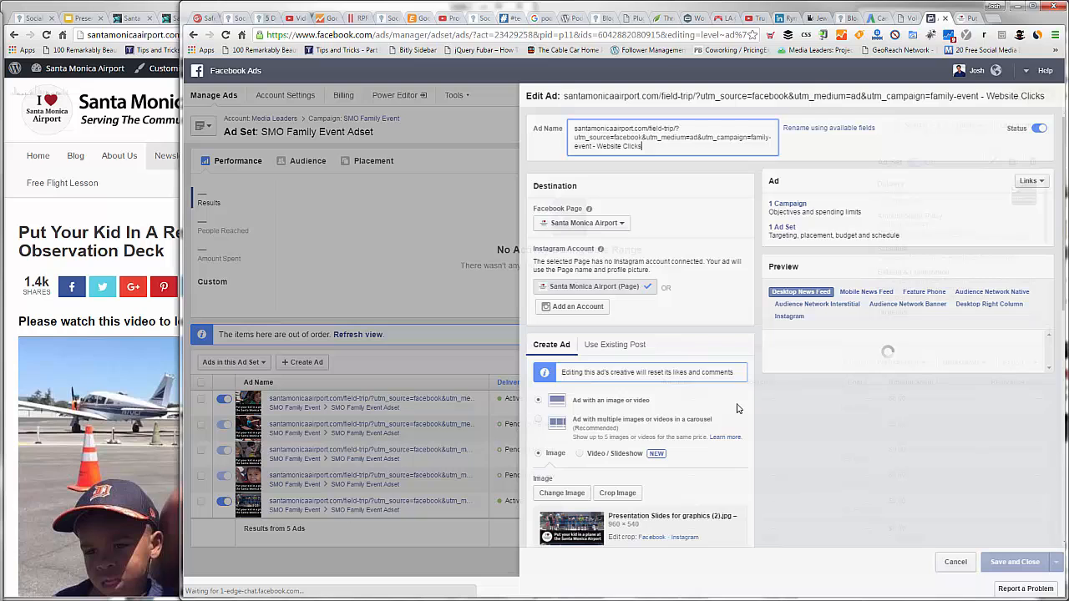
pyautogui.scroll(-1, 735, 408)
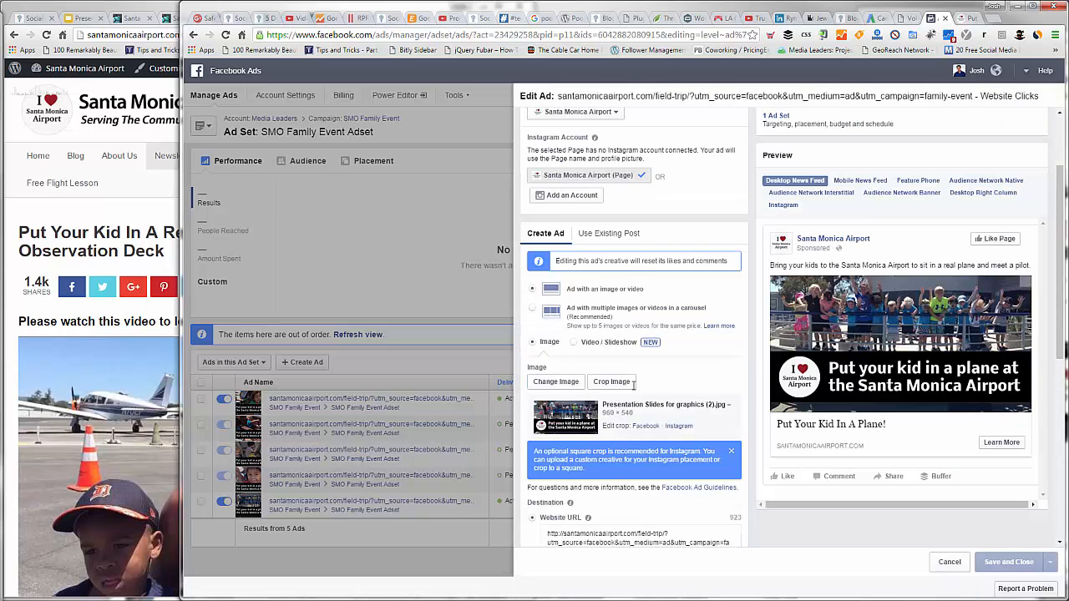
pyautogui.scroll(-2, 652, 385)
pyautogui.click(668, 385)
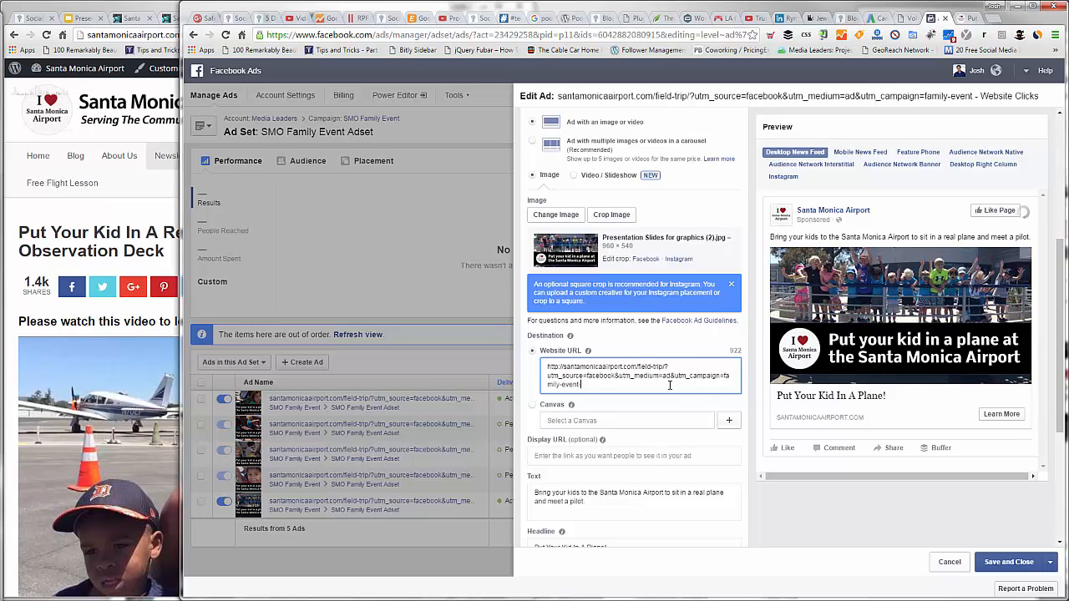
pyautogui.write('-k')
pyautogui.write('ids')
pyautogui.write('-waving')
pyautogui.write('-c')
pyautogui.write('bservat')
pyautogui.write('ion')
pyautogui.write('-deck')
# Step: Change "kids" to "kid-crowd" in the fifth ad's utm_campaign value and save the ad
pyautogui.hotkey('ctrl', 'Left')
pyautogui.hotkey('ctrl', 'Left')
pyautogui.hotkey('ctrl', 'Left')
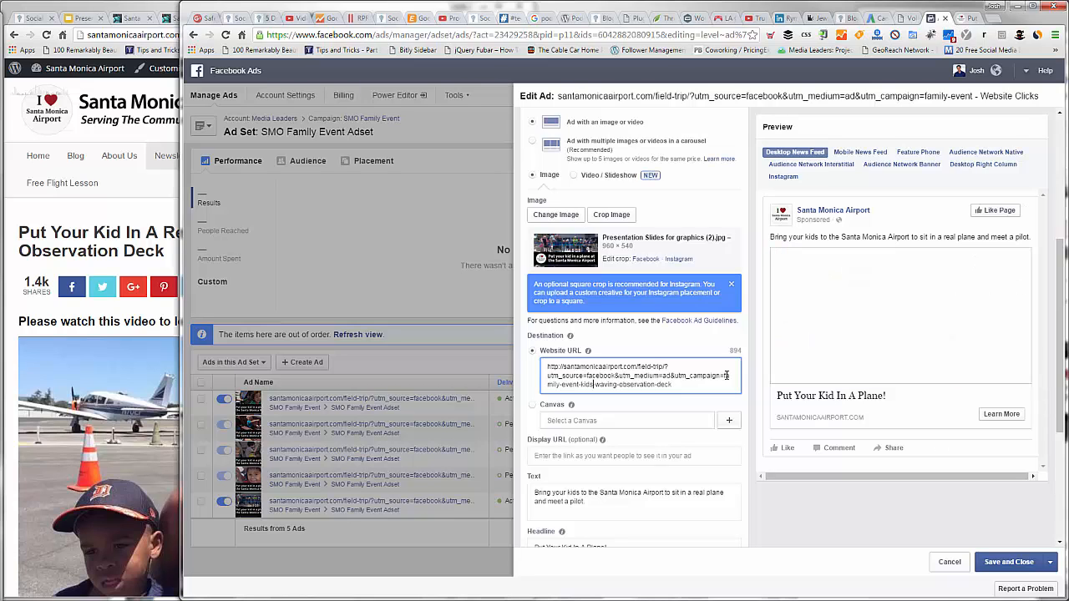
pyautogui.press('BackSpace')
pyautogui.write('-')
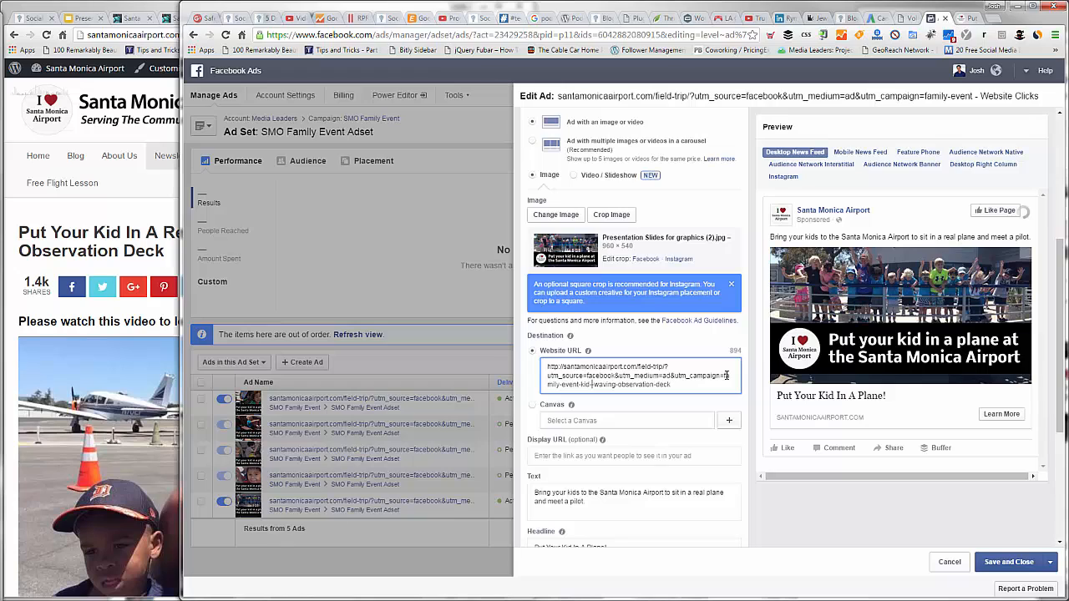
pyautogui.write('crowd-')
pyautogui.click(1004, 563)
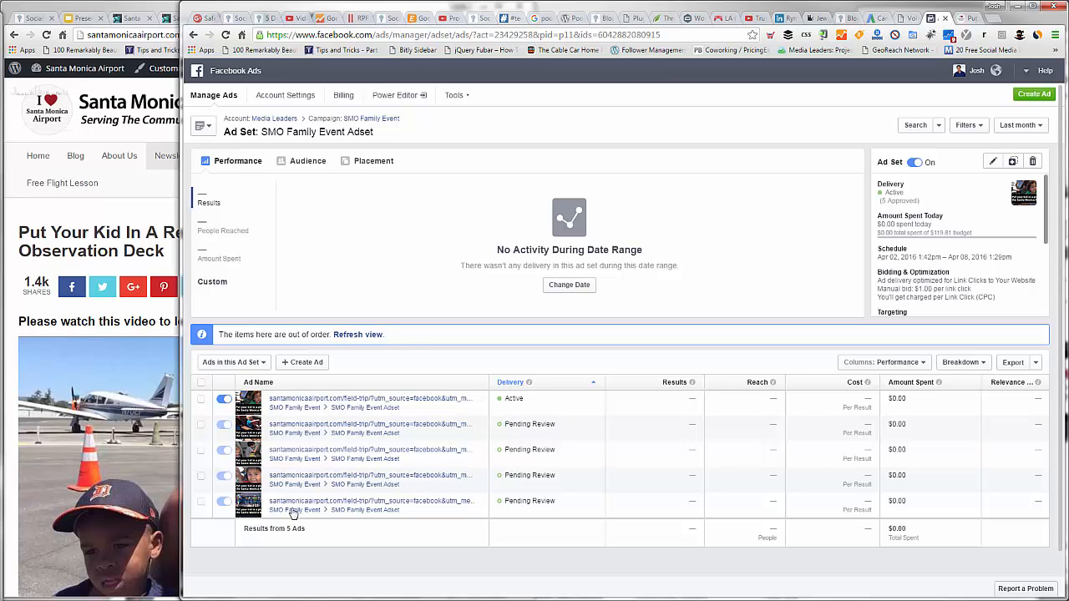
# Step: Refresh the ads list and review the ad set summary's delivery, schedule, bidding, placement and estimated daily reach
pyautogui.click(351, 336)
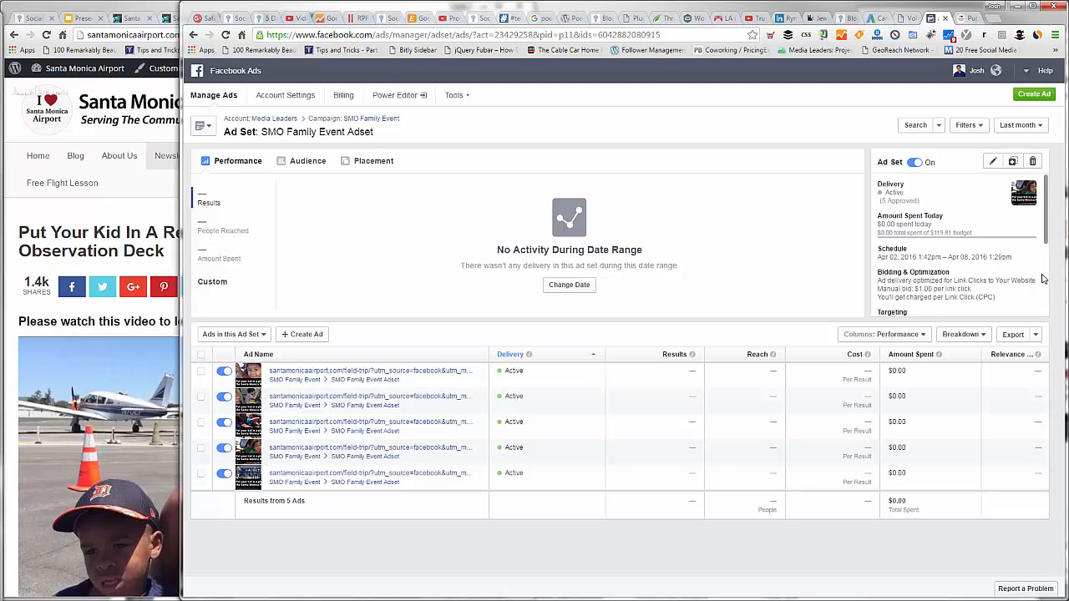
pyautogui.scroll(-2, 1041, 290)
pyautogui.scroll(-1, 1041, 290)
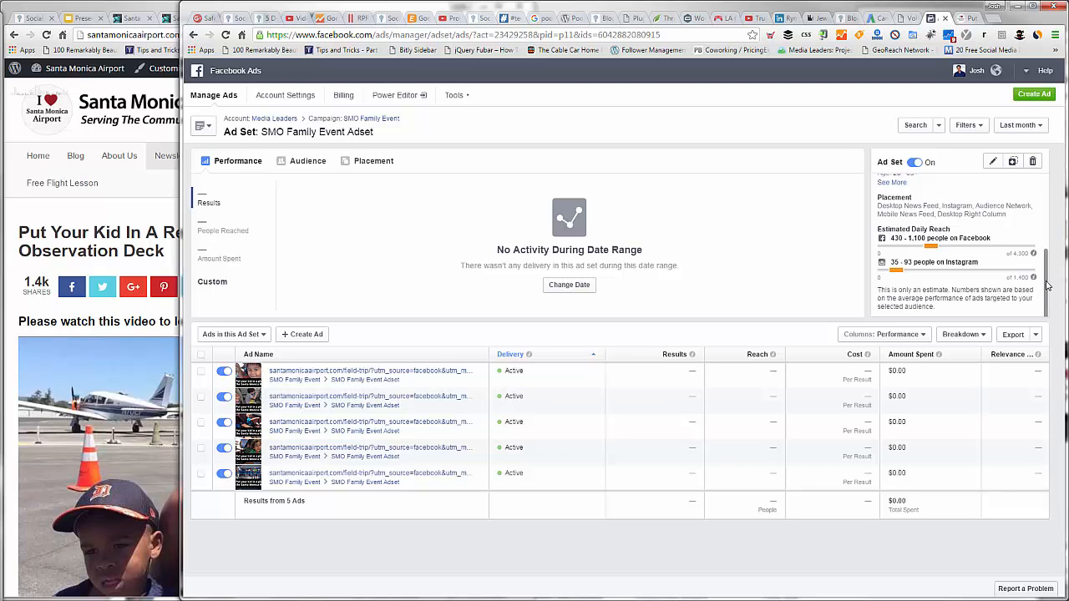
pyautogui.scroll(5, 915, 215)
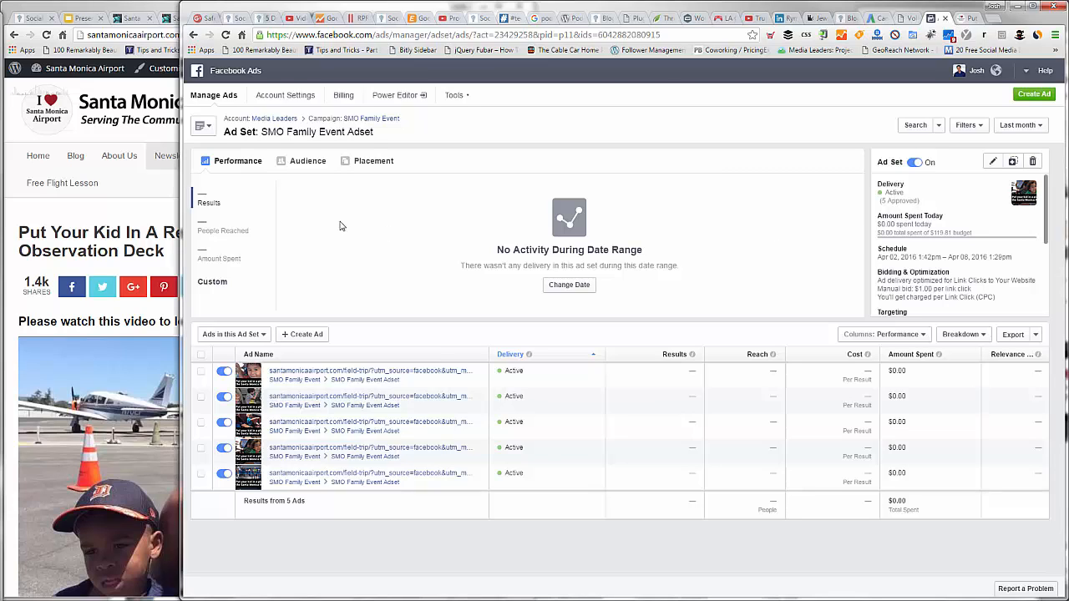
# Step: Return to the Media Leaders account's campaign list and open the SMO Family Event campaign
pyautogui.click(293, 121)
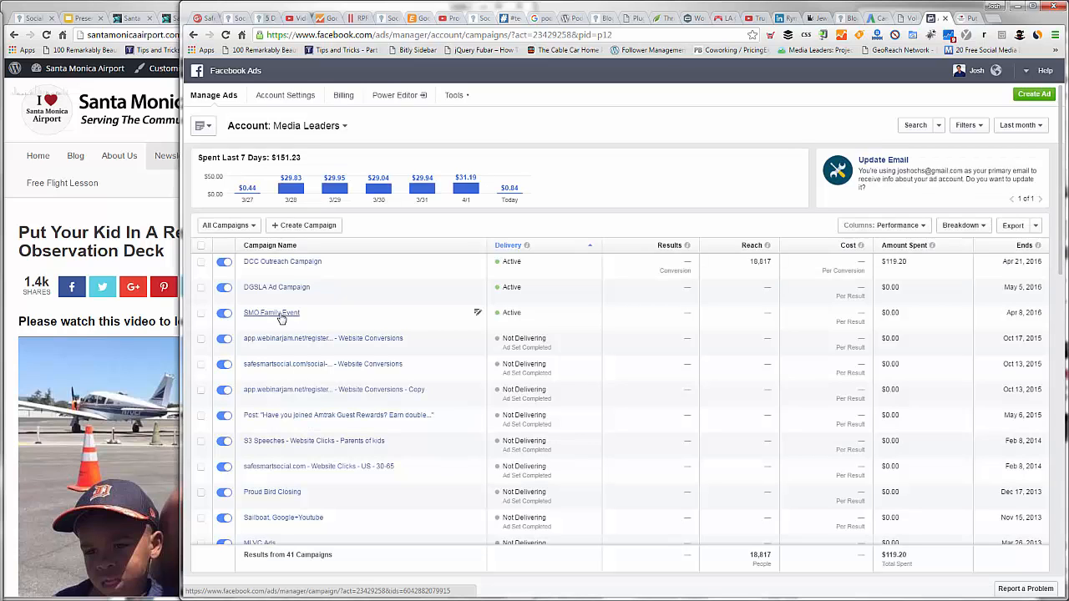
pyautogui.click(282, 314)
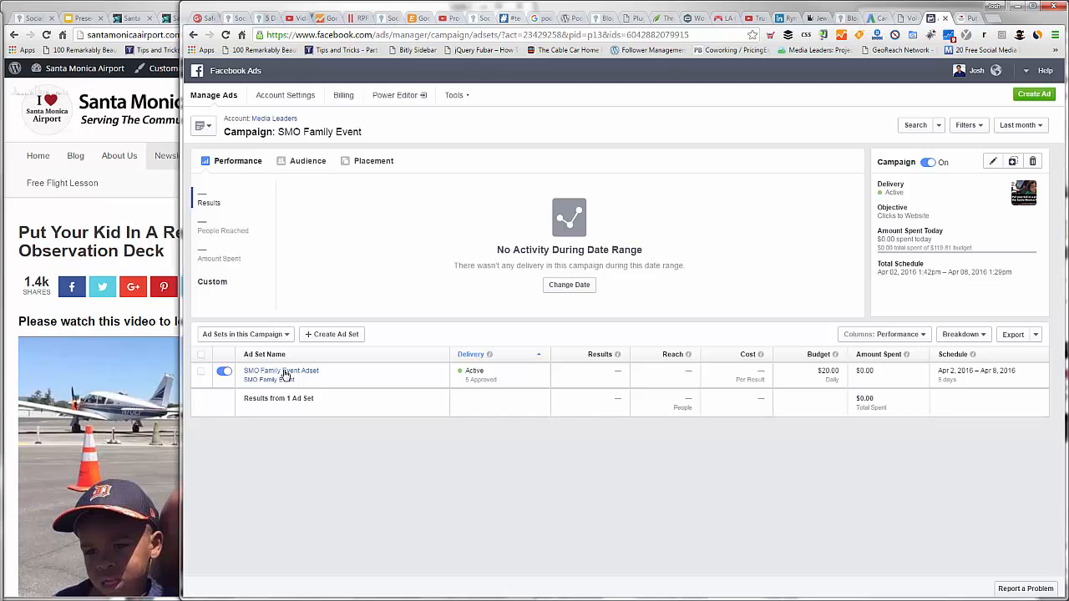
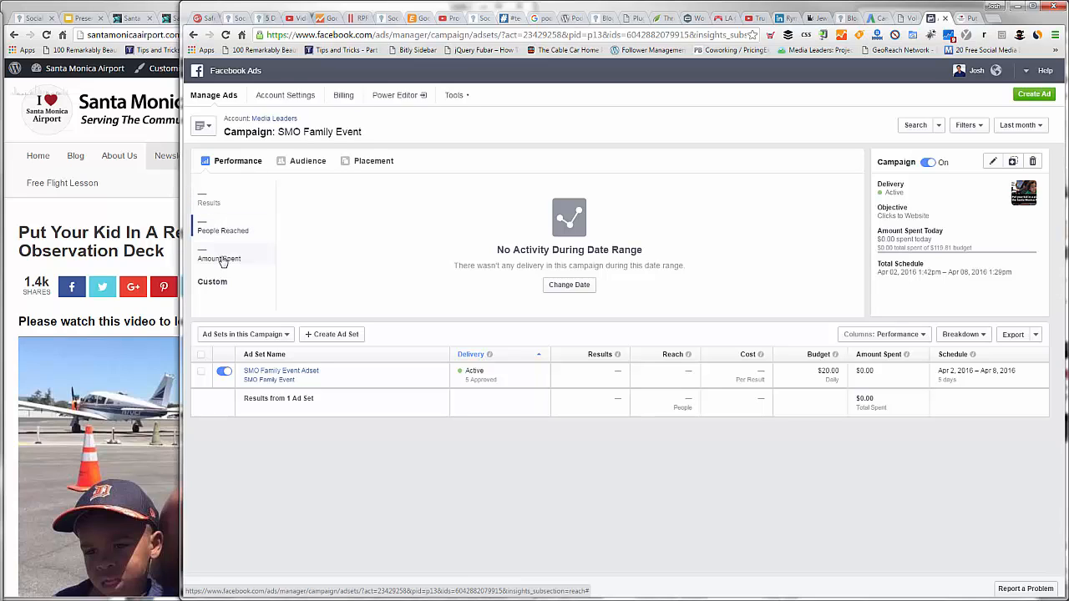
# Step: Set the SMO Family Event campaign's date range to Today and check its amount spent, audience and placement reports
pyautogui.click(221, 260)
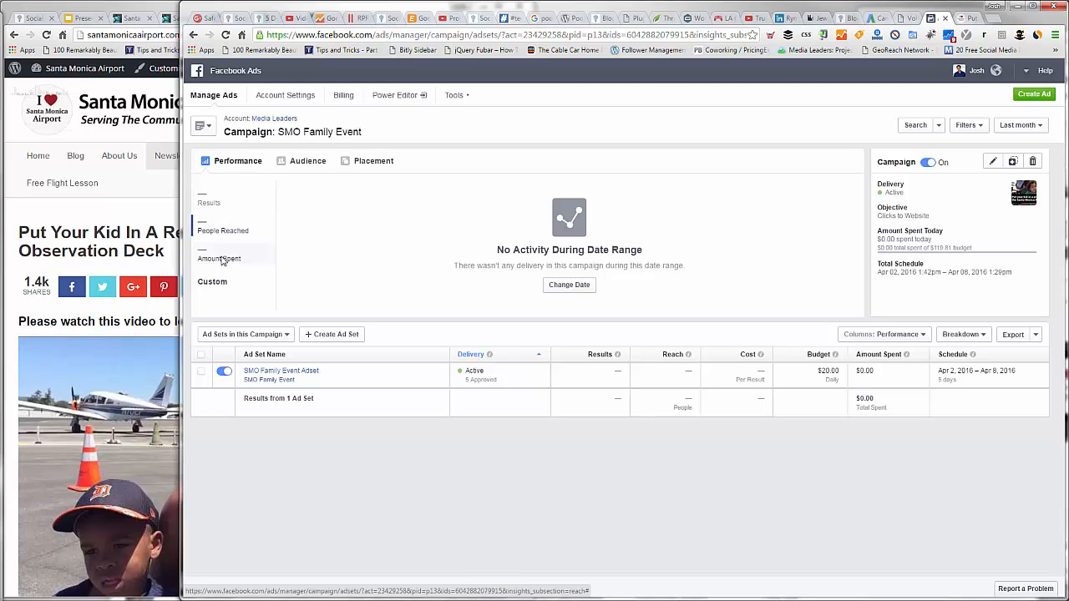
pyautogui.click(1022, 127)
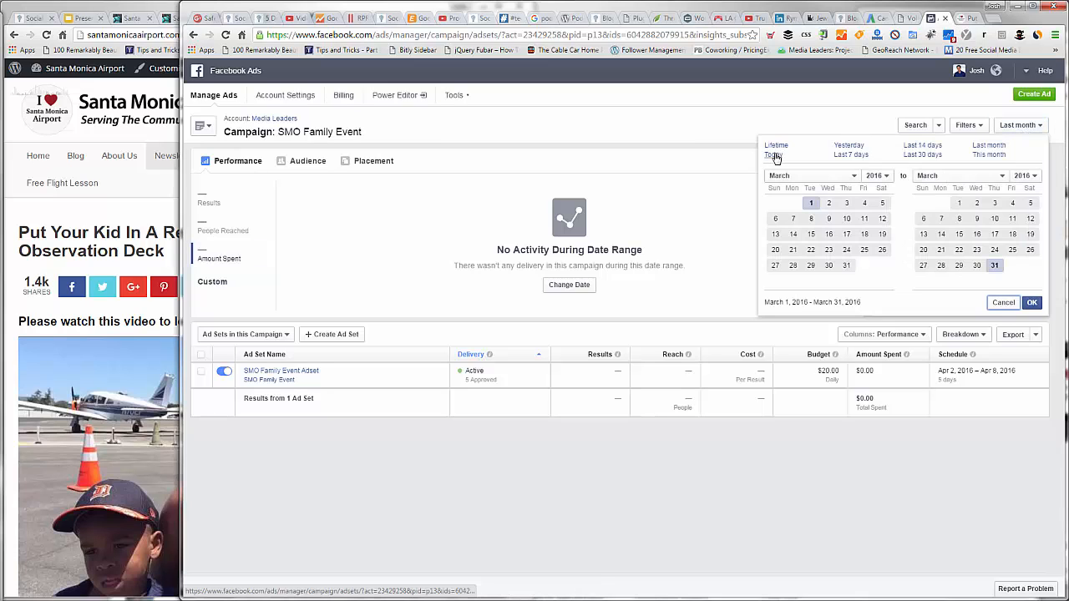
pyautogui.click(776, 156)
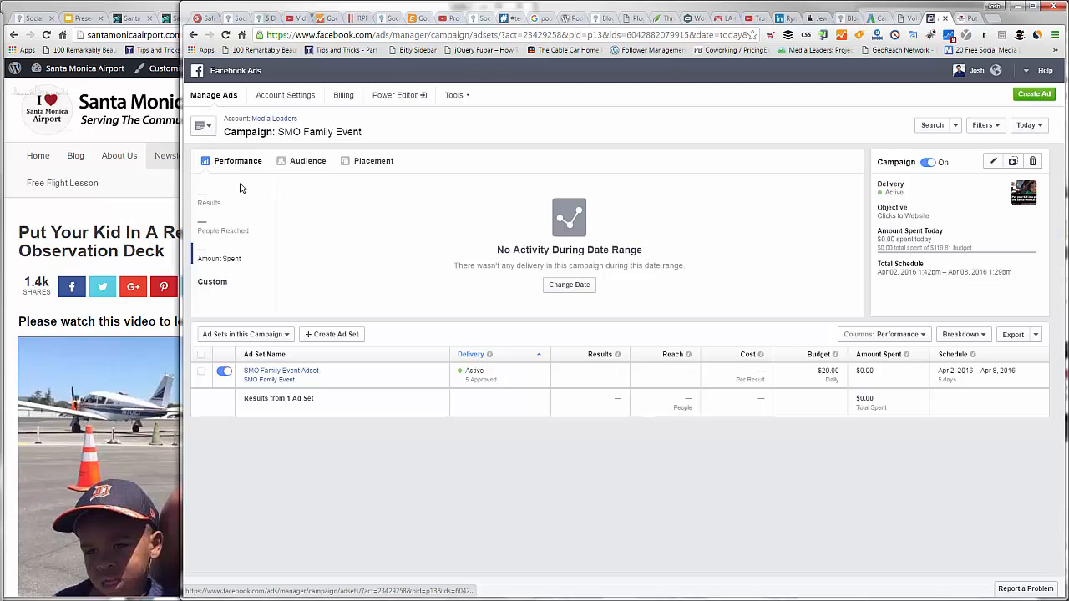
pyautogui.click(299, 163)
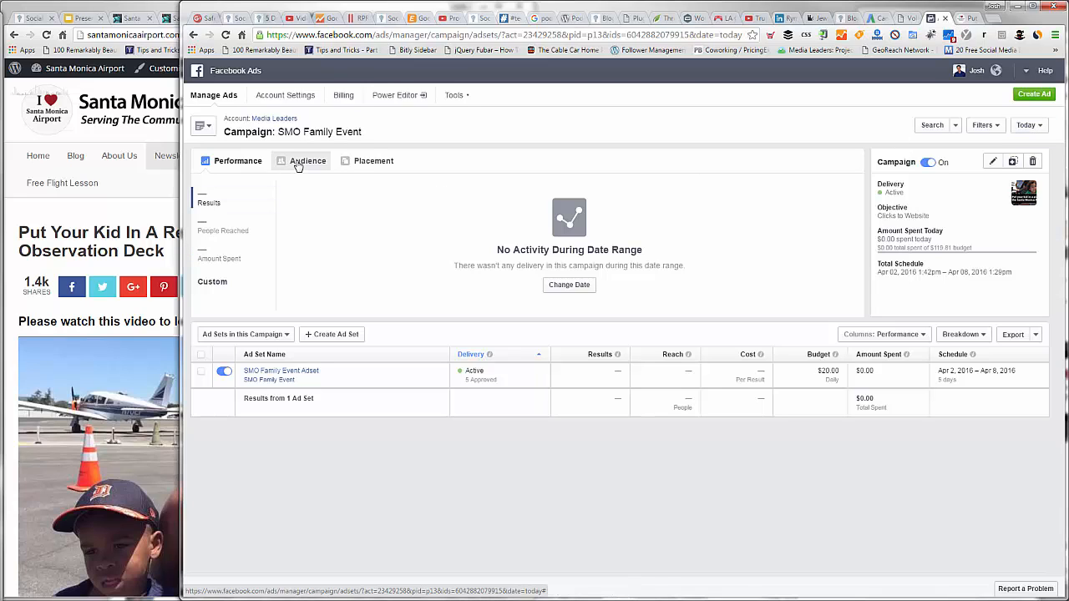
pyautogui.click(359, 162)
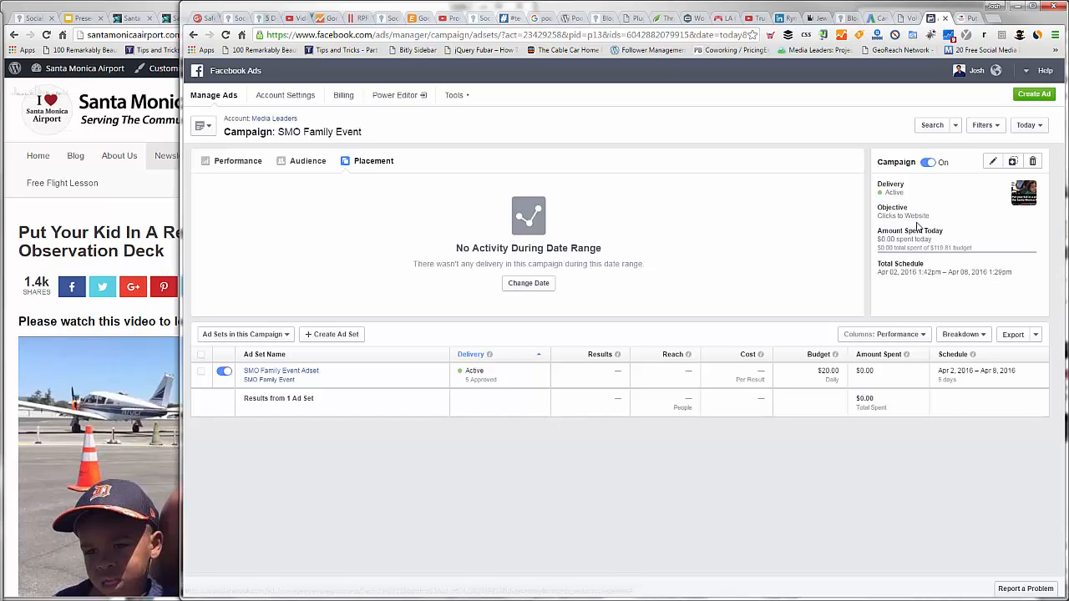
# Step: Apply the custom date range April 2, 2016 to the campaign's placement report
pyautogui.click(1029, 125)
pyautogui.click(1028, 203)
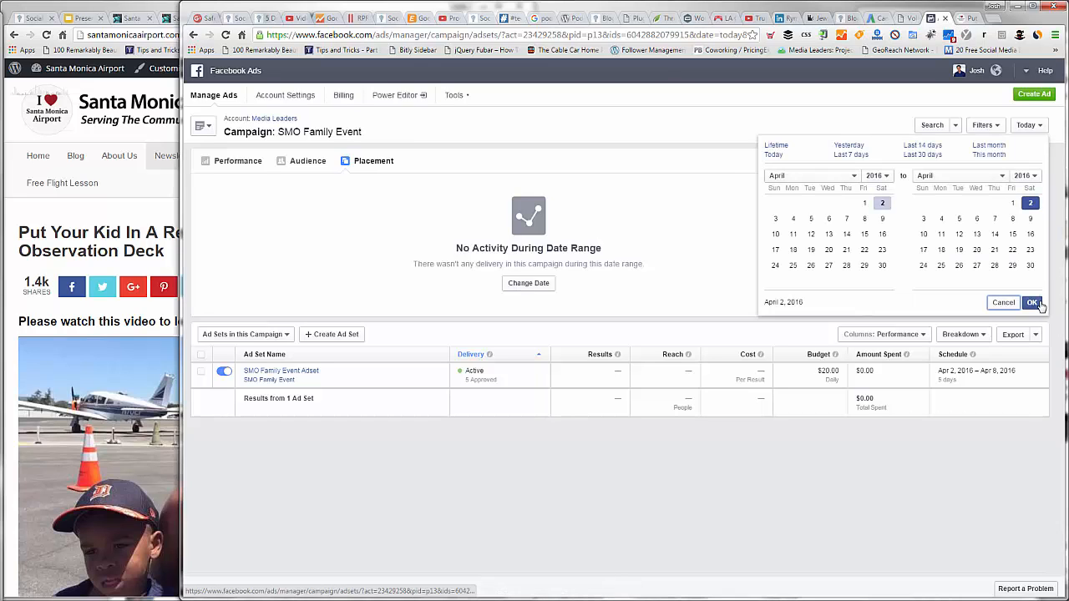
pyautogui.click(646, 275)
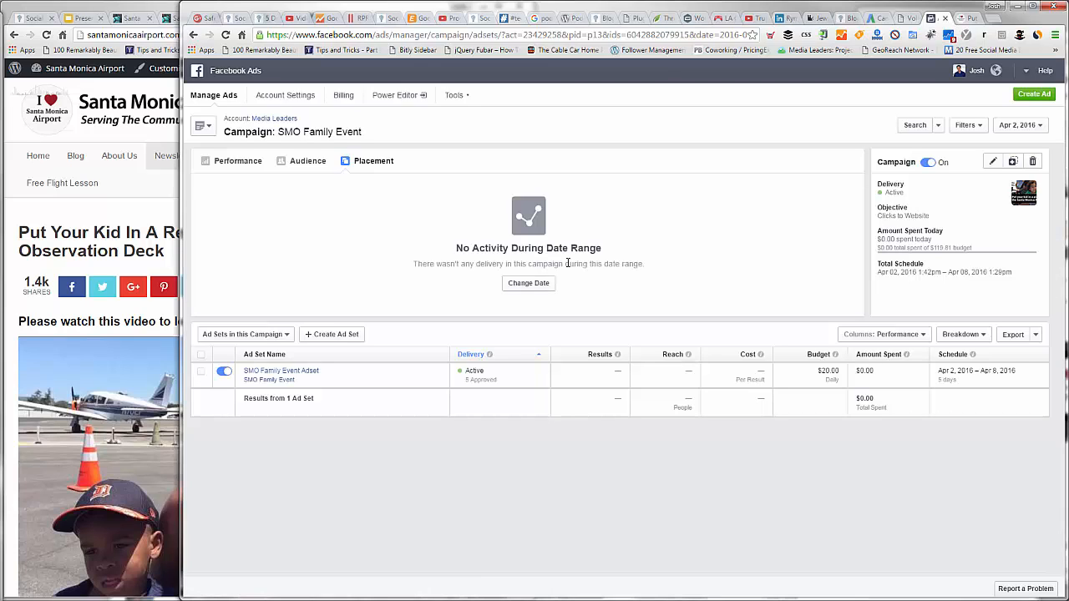
# Step: Switch to the Santa Monica Airport Field Trip page, widen its window and look through the event details and family photo slideshow
pyautogui.click(127, 226)
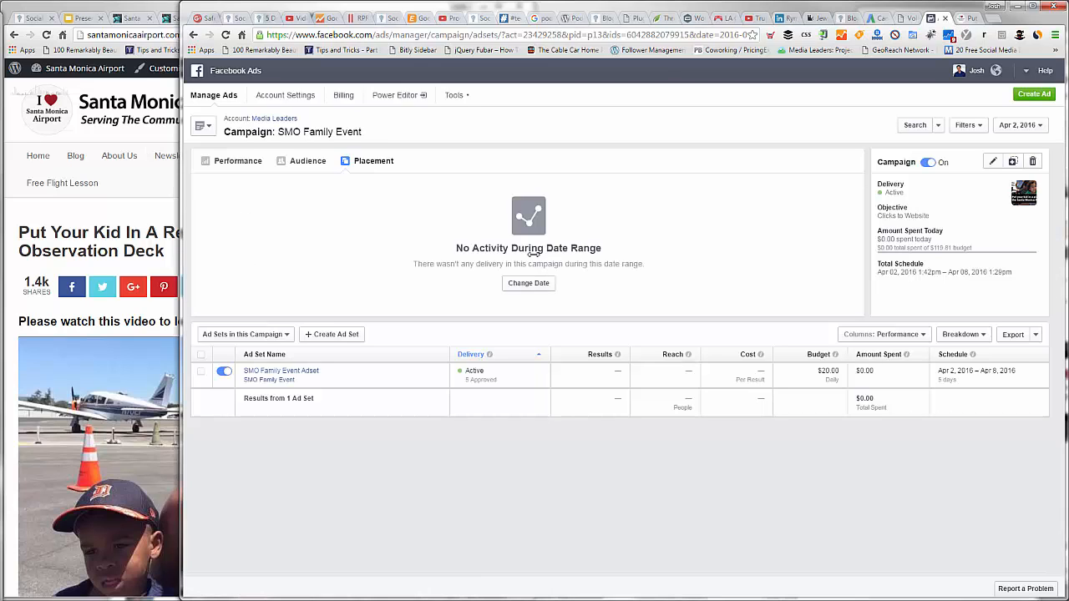
pyautogui.moveTo(533, 255); pyautogui.dragTo(751, 258)
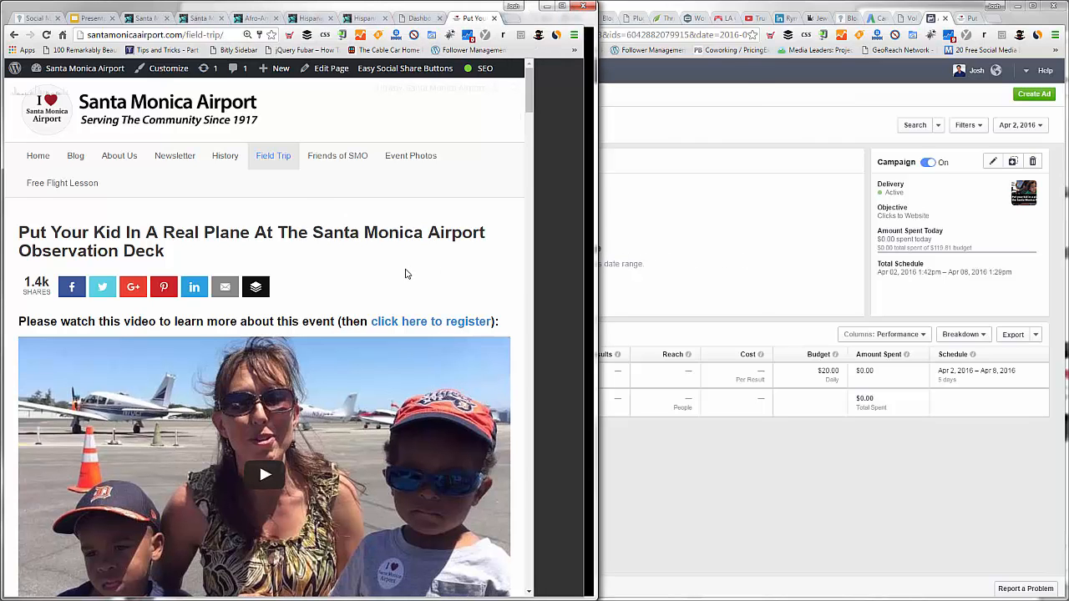
pyautogui.scroll(-5, 406, 273)
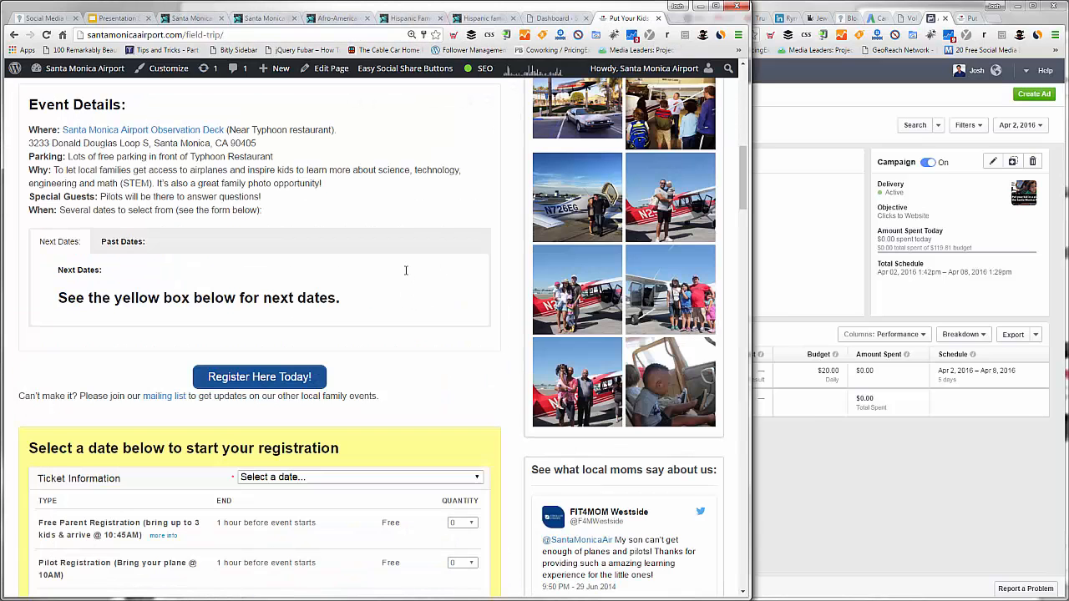
pyautogui.scroll(-5, 407, 276)
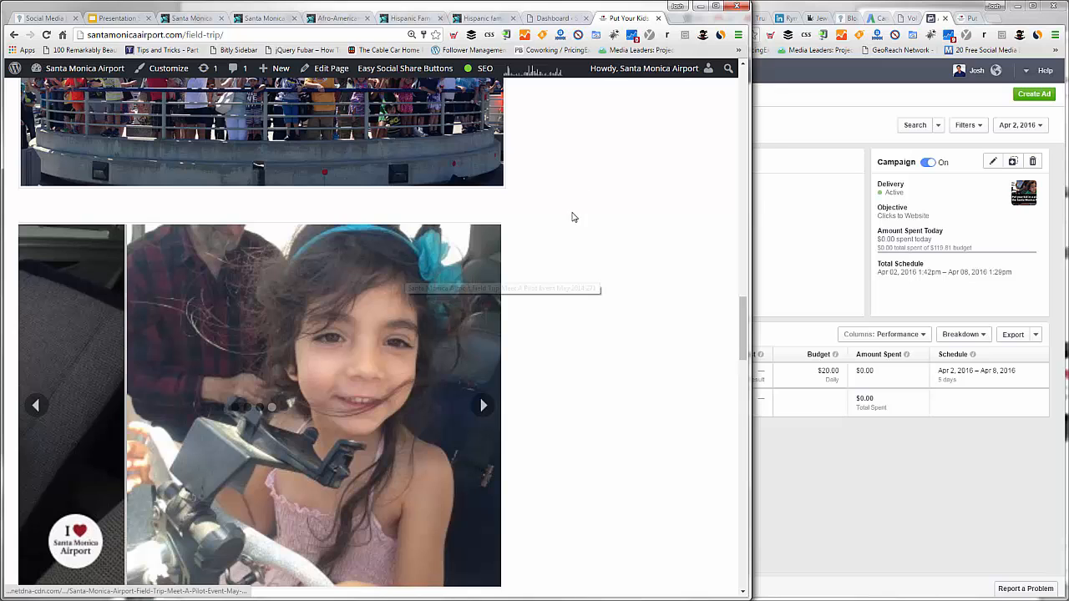
pyautogui.scroll(3, 493, 393)
pyautogui.scroll(-4, 476, 357)
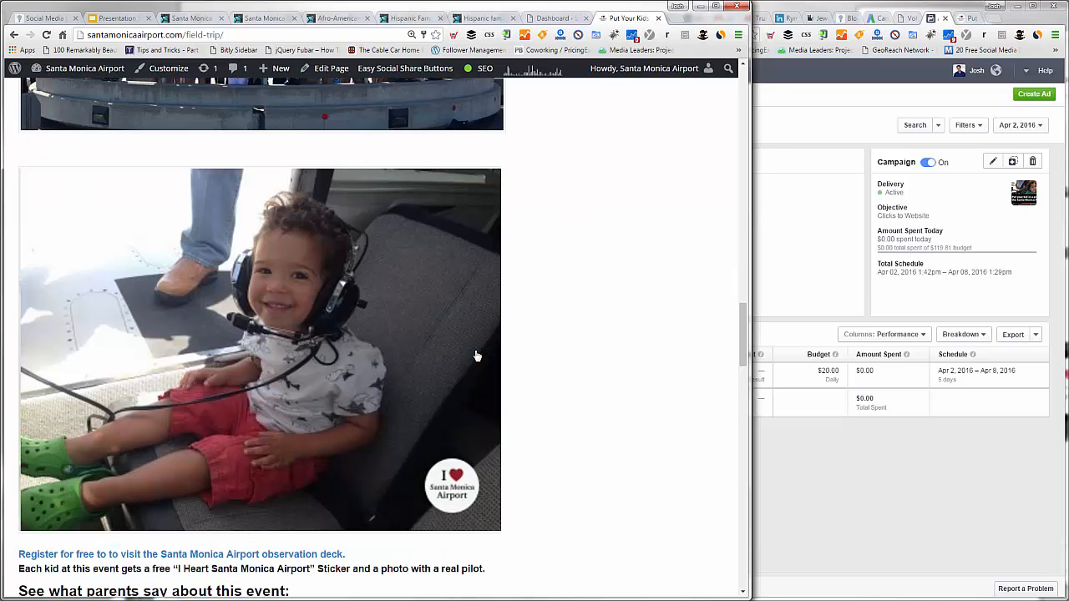
pyautogui.click(481, 351)
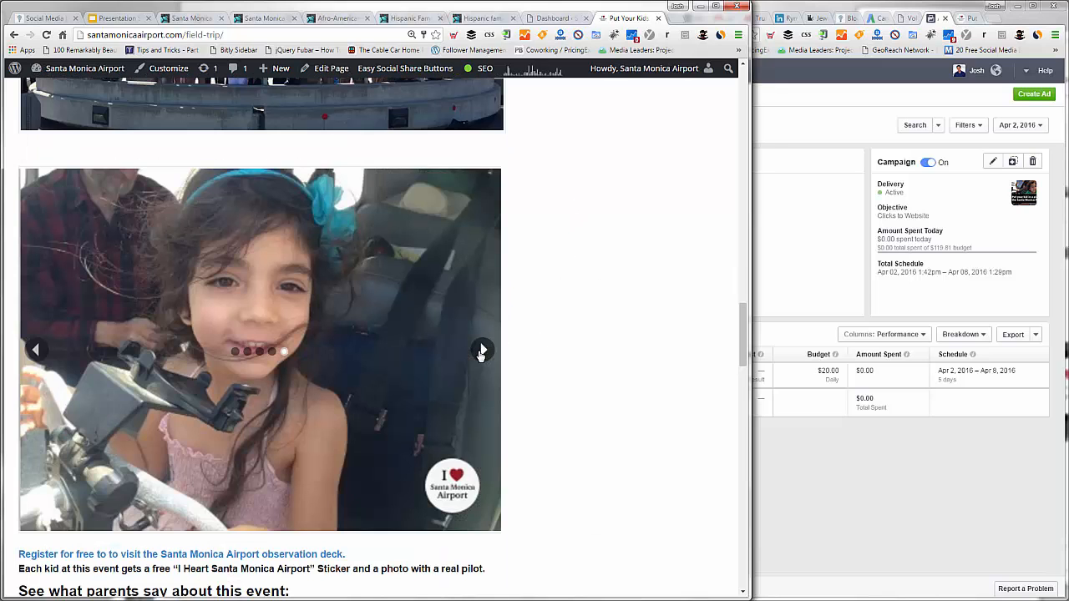
pyautogui.click(481, 352)
pyautogui.click(481, 352)
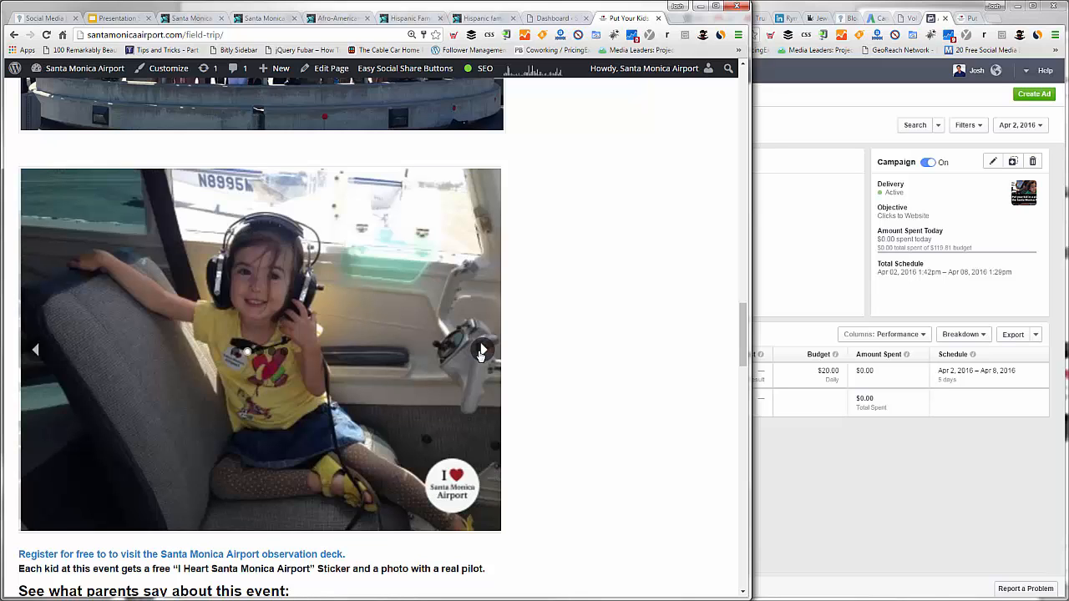
pyautogui.click(481, 351)
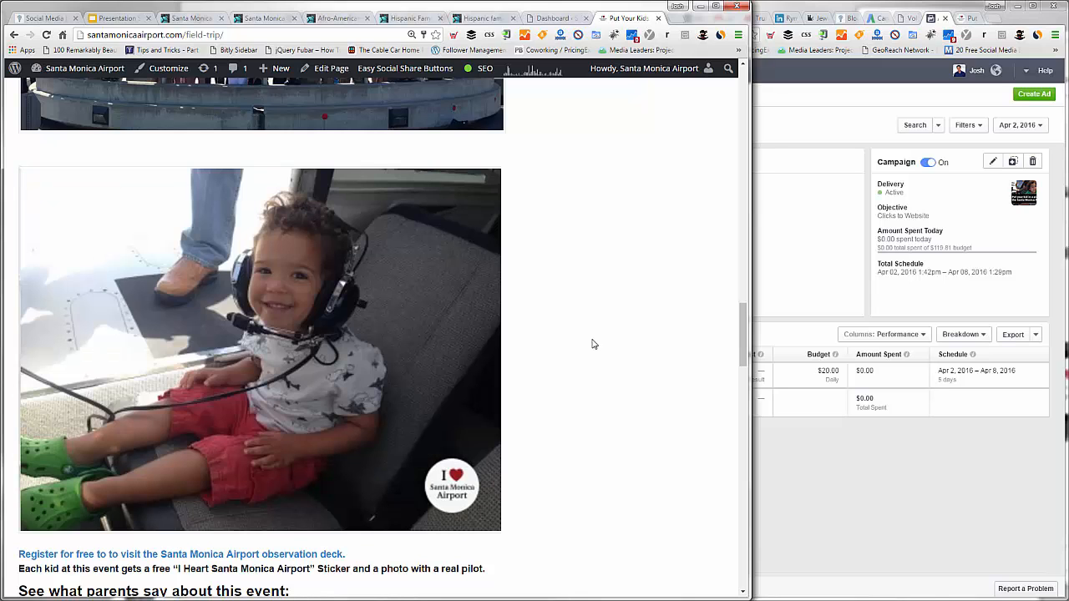
# Step: Look over the rest of the Field Trip page down to its footer and highlight the page's main headline
pyautogui.scroll(-6, 593, 344)
pyautogui.scroll(-6, 593, 344)
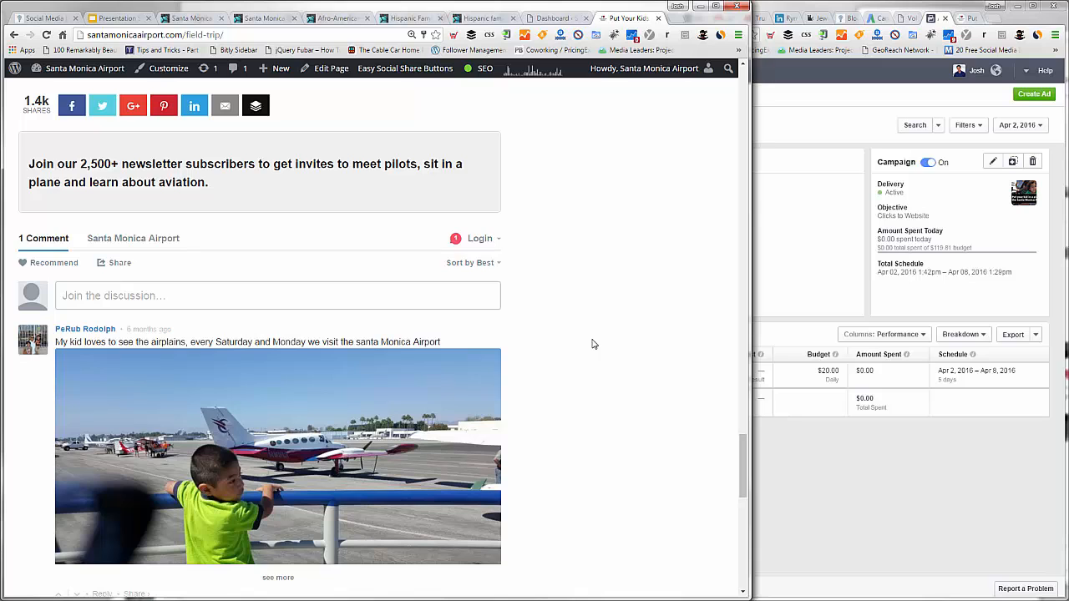
pyautogui.scroll(-5, 593, 344)
pyautogui.scroll(-5, 580, 430)
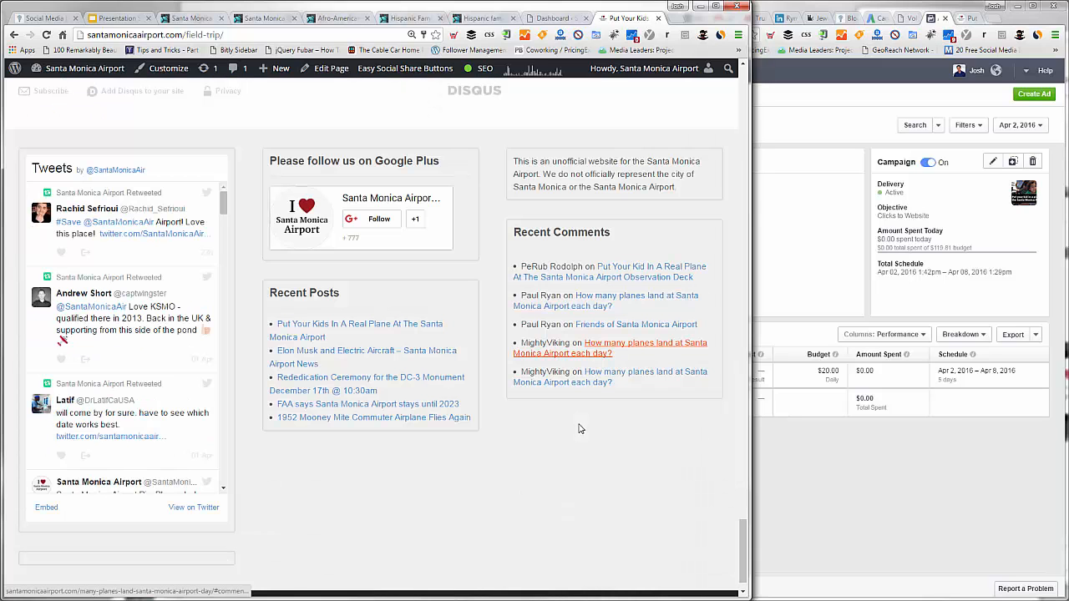
pyautogui.scroll(5, 580, 428)
pyautogui.scroll(10, 580, 429)
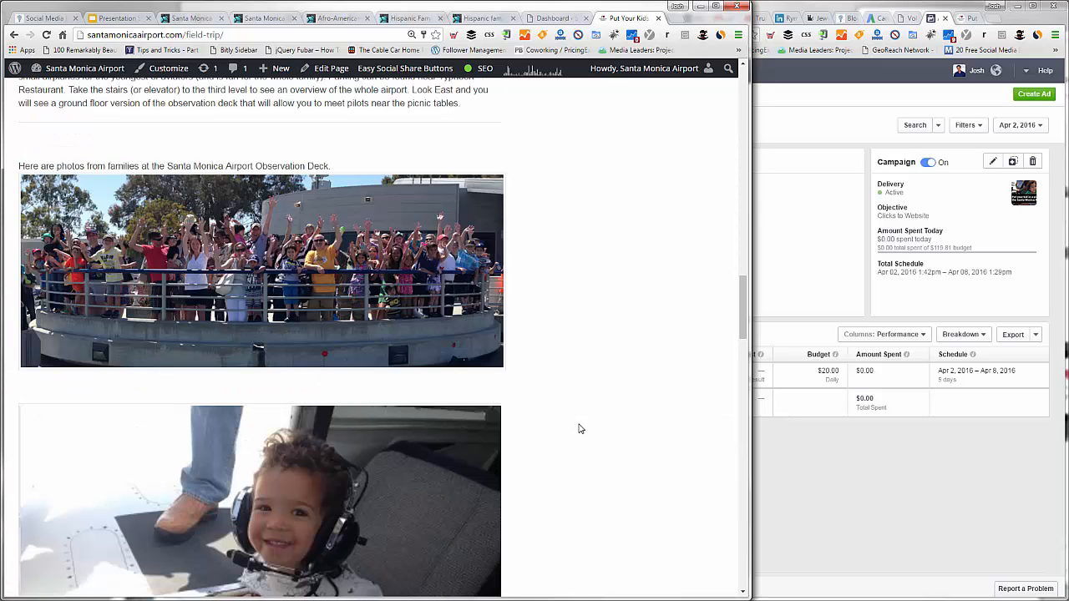
pyautogui.scroll(5, 580, 429)
pyautogui.scroll(10, 582, 429)
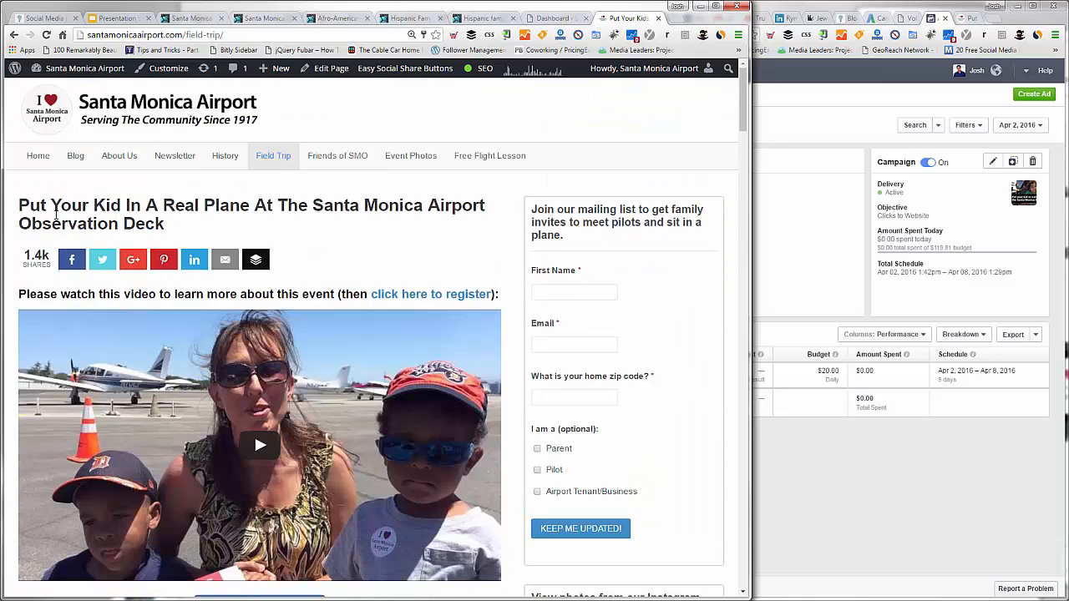
pyautogui.tripleClick(21, 210)
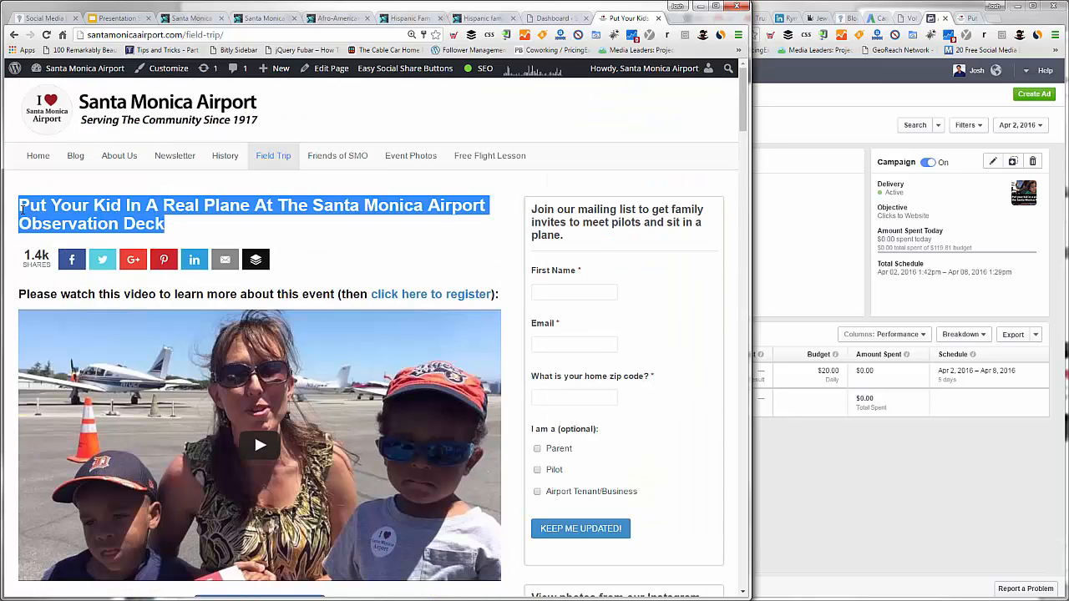
pyautogui.click(22, 211)
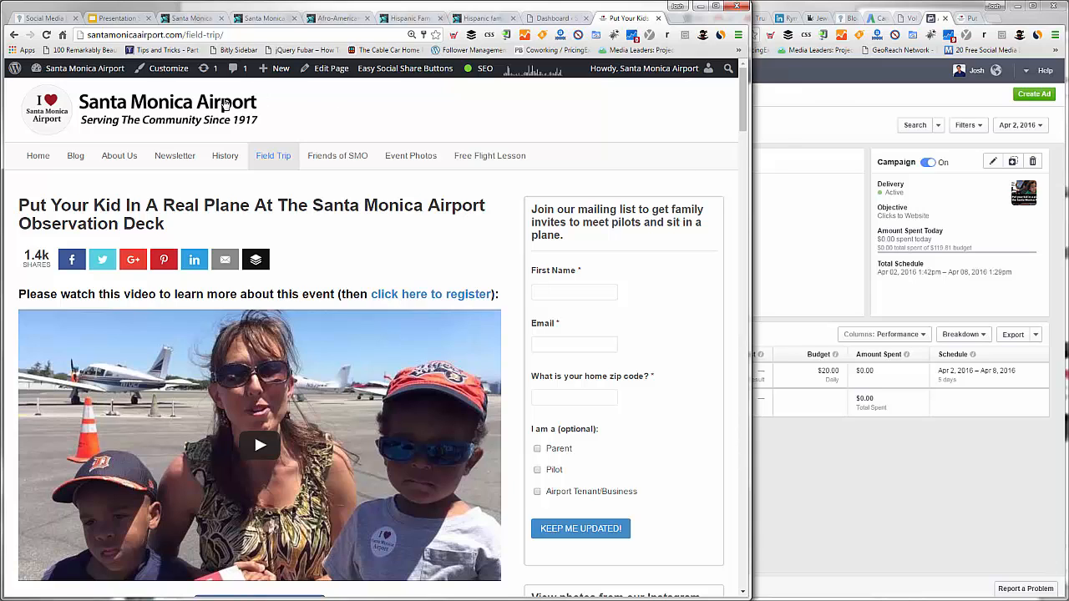
# Step: Switch back to Facebook Ads, return to the Media Leaders account's campaign list and open the DGSLA Ad Campaign
pyautogui.hotkey('alt', 'Tab')
pyautogui.click(270, 120)
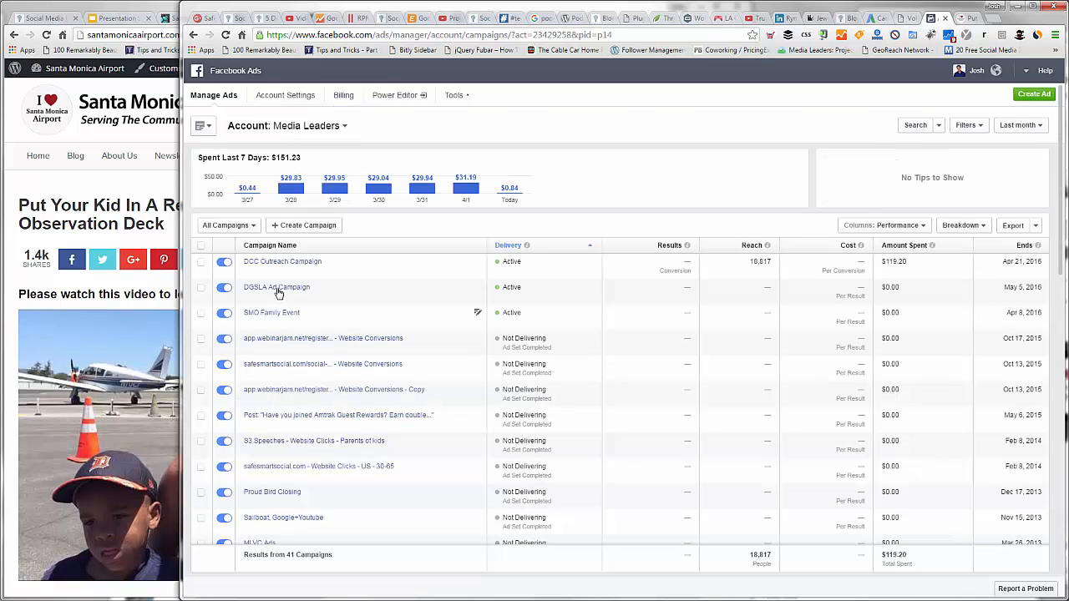
pyautogui.click(278, 289)
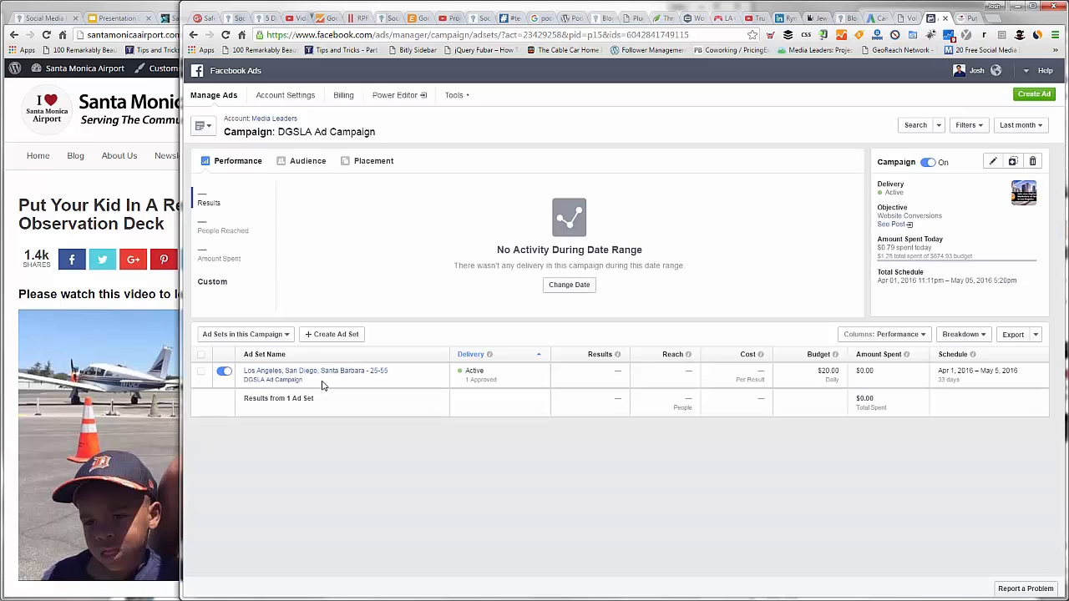
# Step: Open the Los Angeles, San Diego, Santa Barbara ad set for editing and review its name, conversion, budget, schedule and estimated daily reach
pyautogui.moveTo(437, 375)
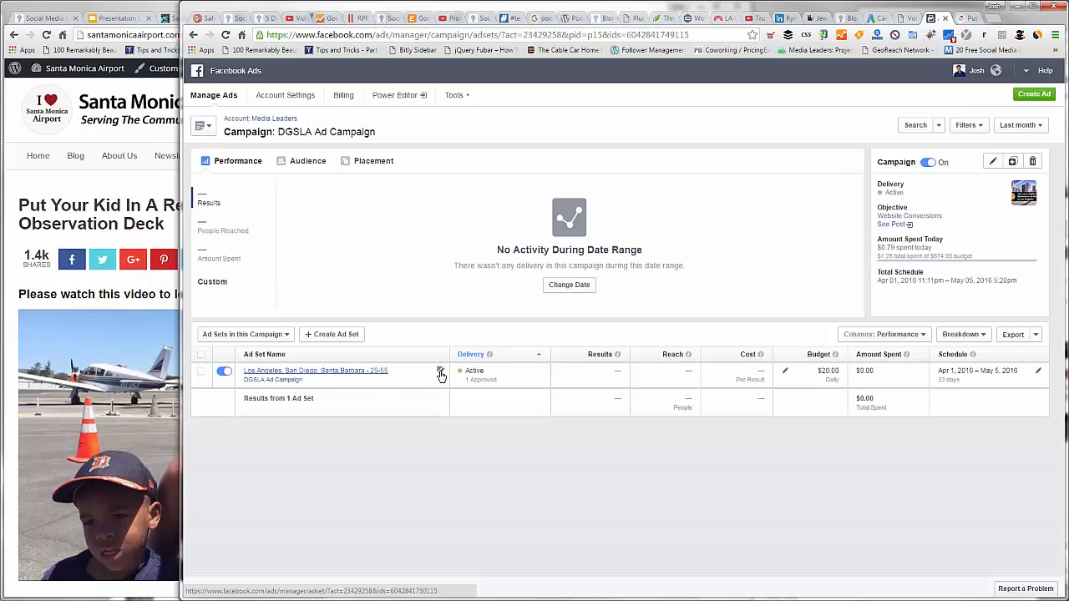
pyautogui.click(441, 375)
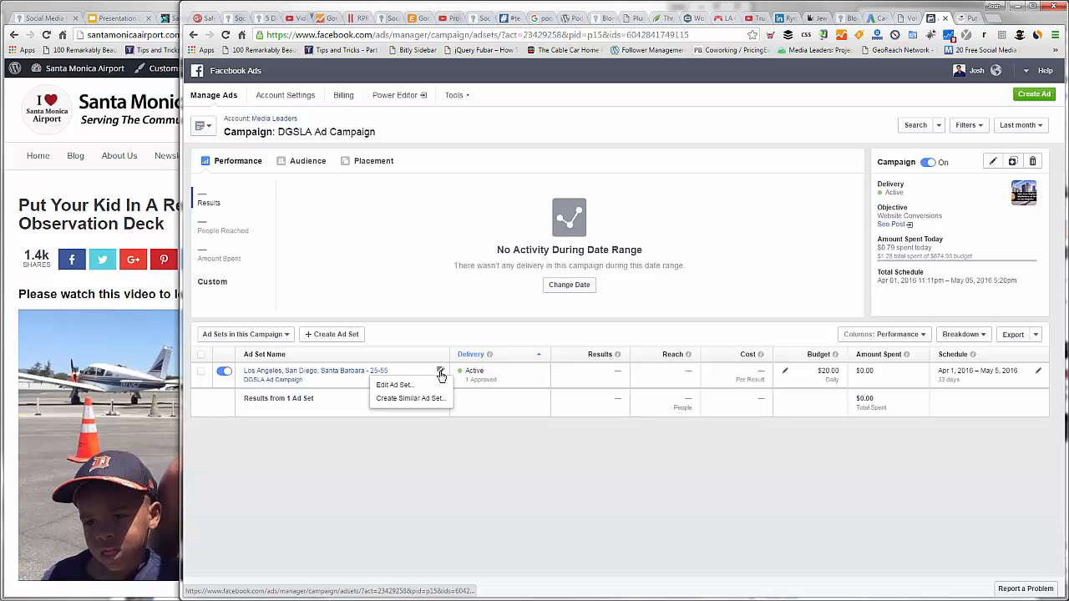
pyautogui.click(409, 385)
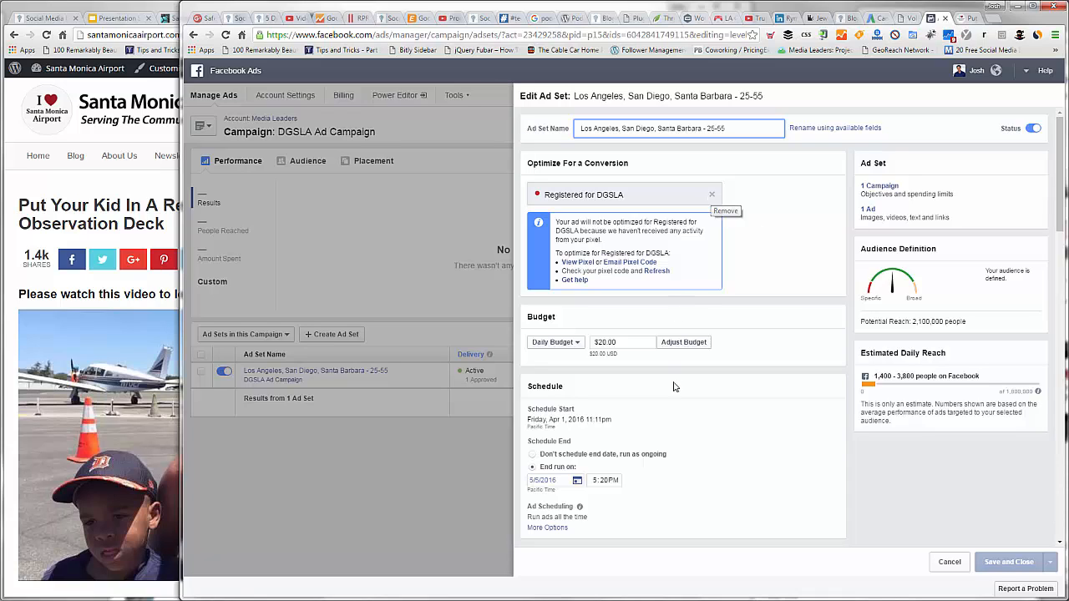
pyautogui.click(562, 469)
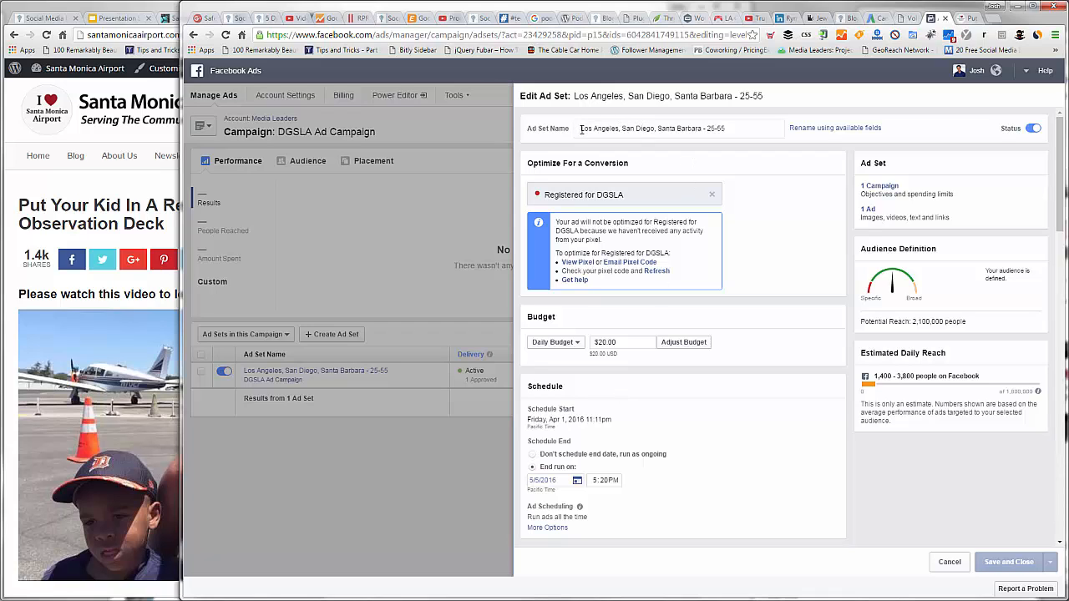
pyautogui.moveTo(580, 128); pyautogui.dragTo(703, 128)
pyautogui.click(728, 128)
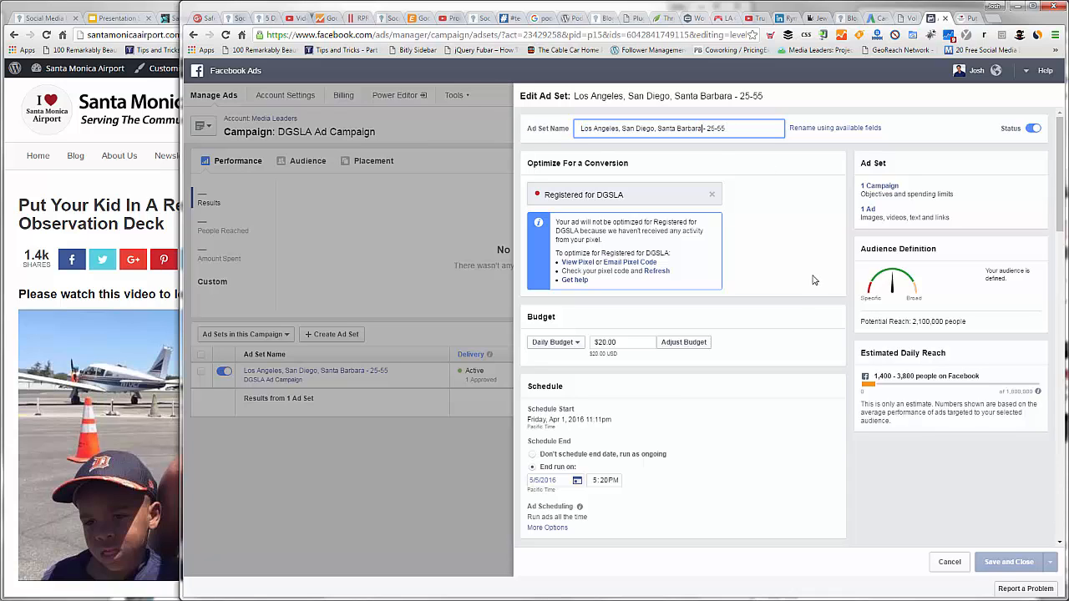
pyautogui.click(952, 376)
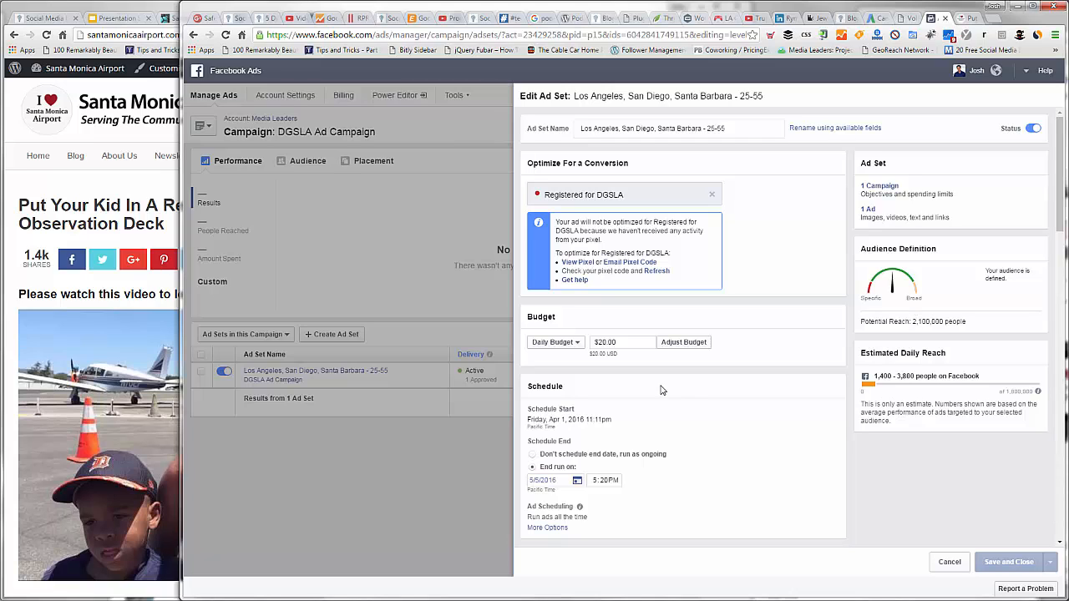
# Step: Review the ad set's budget, schedule, locations, age, language and the full list of detailed targeting interests
pyautogui.scroll(-1, 678, 412)
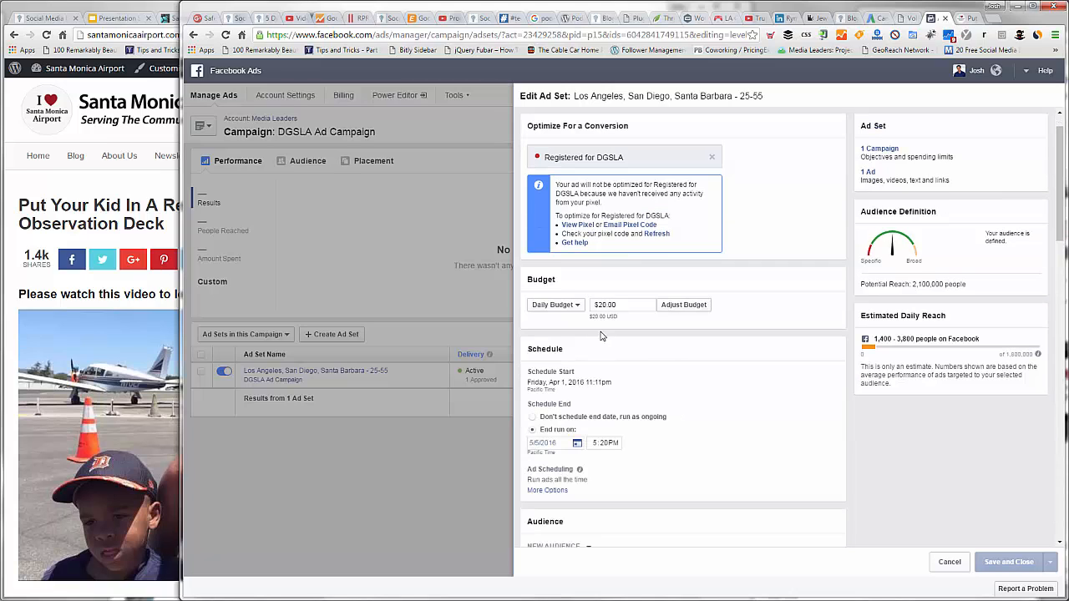
pyautogui.scroll(-3, 643, 326)
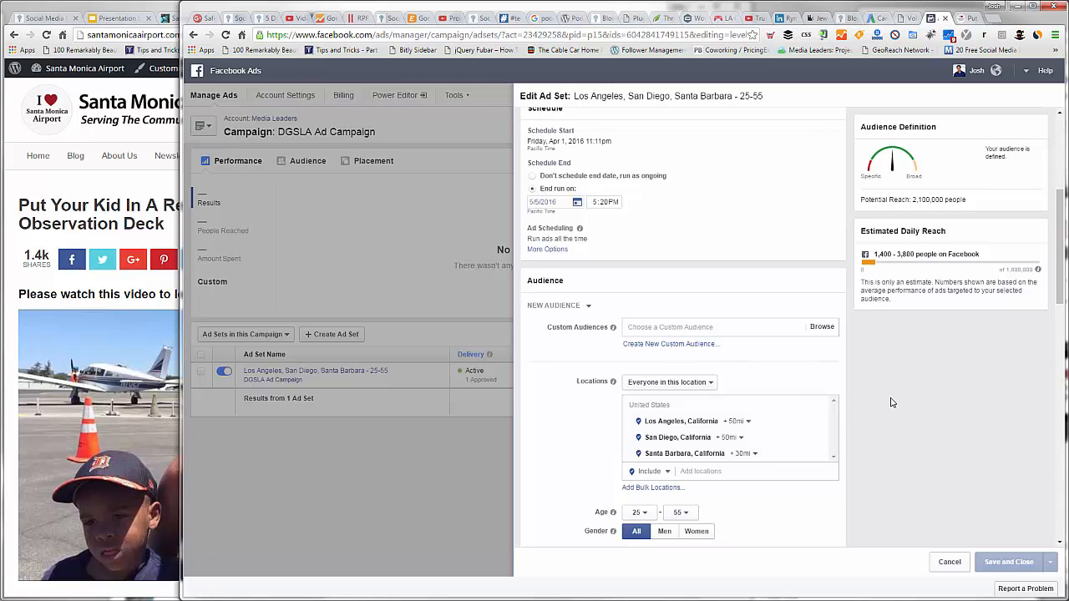
pyautogui.scroll(-1, 711, 360)
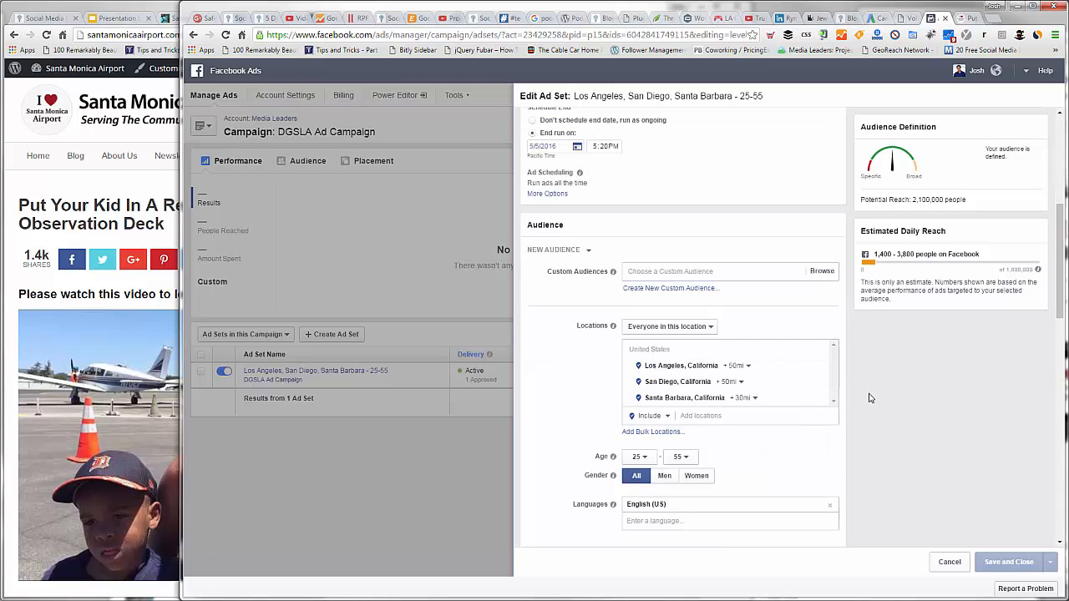
pyautogui.scroll(-3, 687, 389)
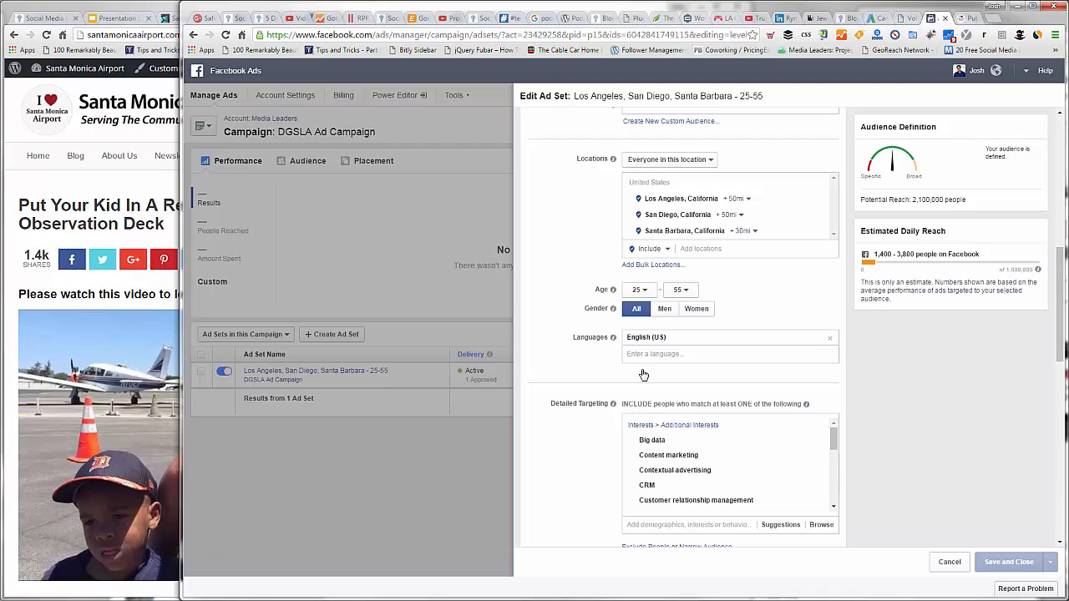
pyautogui.scroll(-1, 771, 398)
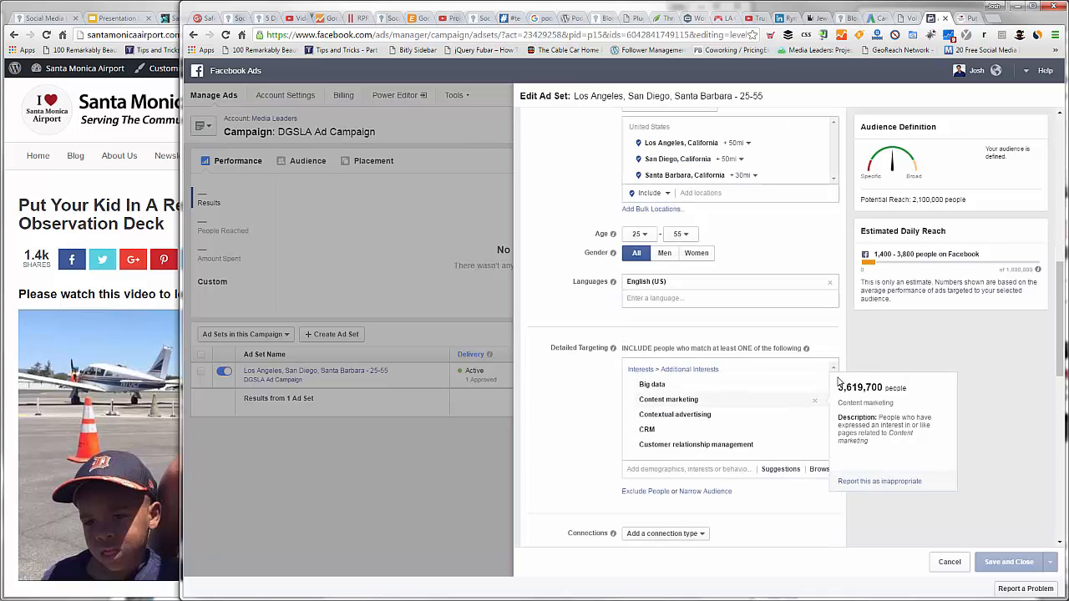
pyautogui.scroll(-3, 836, 397)
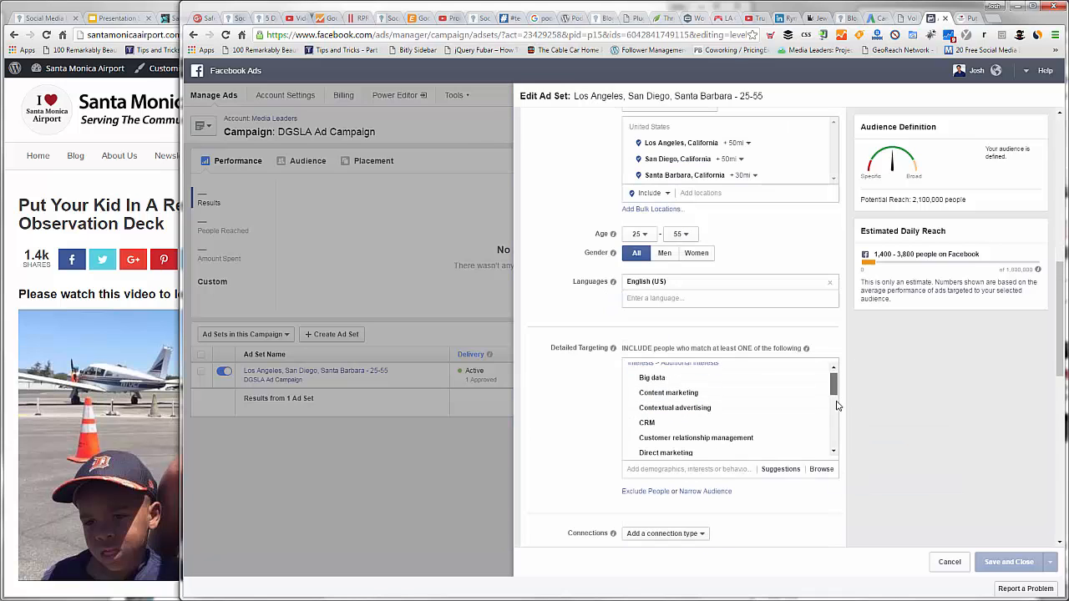
pyautogui.click(833, 452)
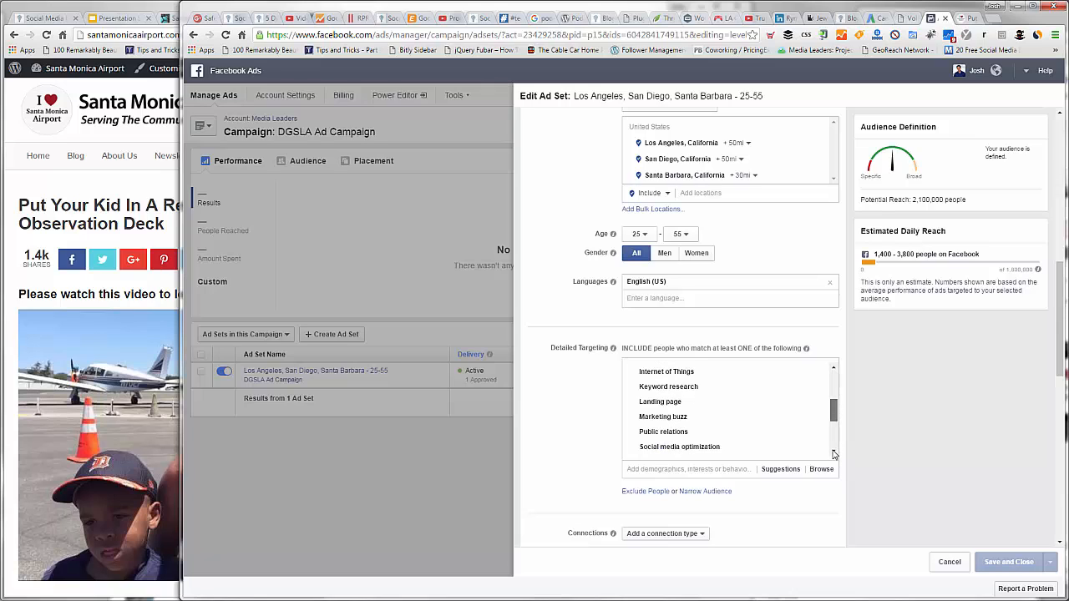
pyautogui.click(833, 453)
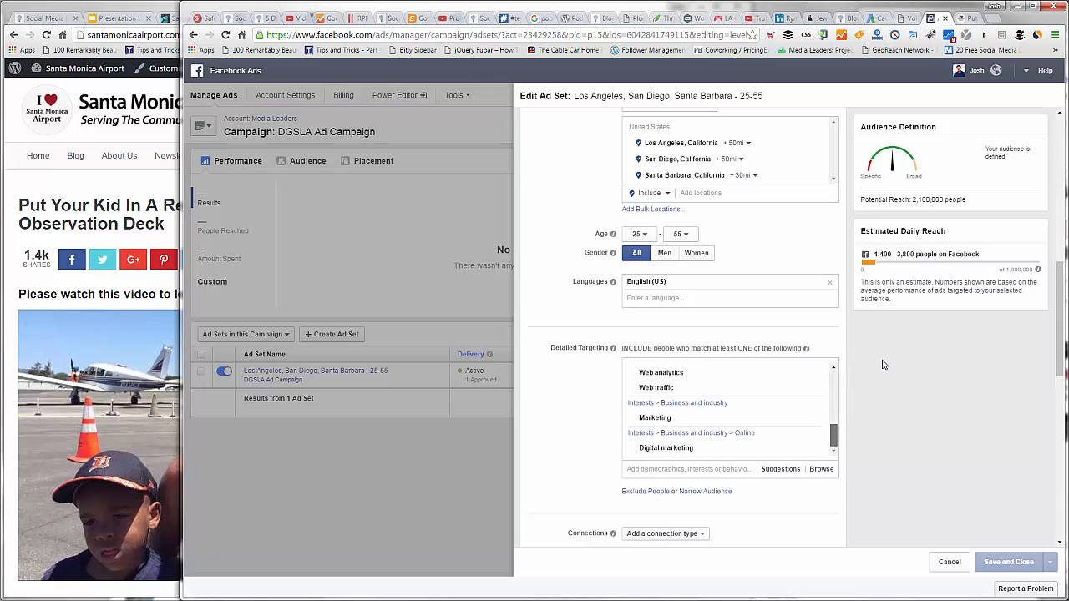
pyautogui.scroll(3, 672, 334)
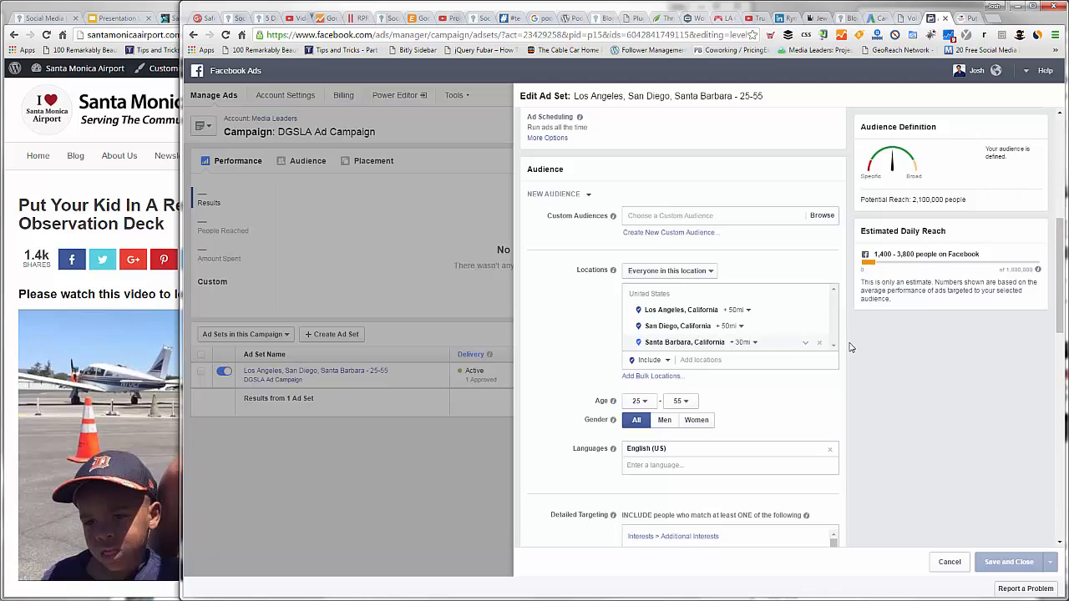
# Step: Remove English (US) from the ad set's audience languages
pyautogui.scroll(-2, 690, 295)
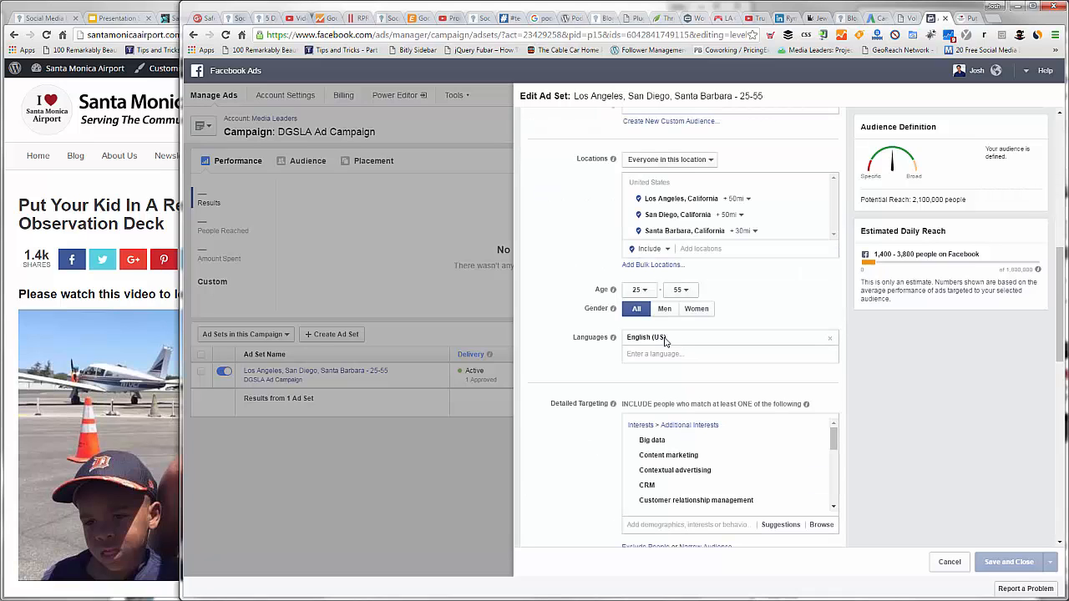
pyautogui.click(662, 353)
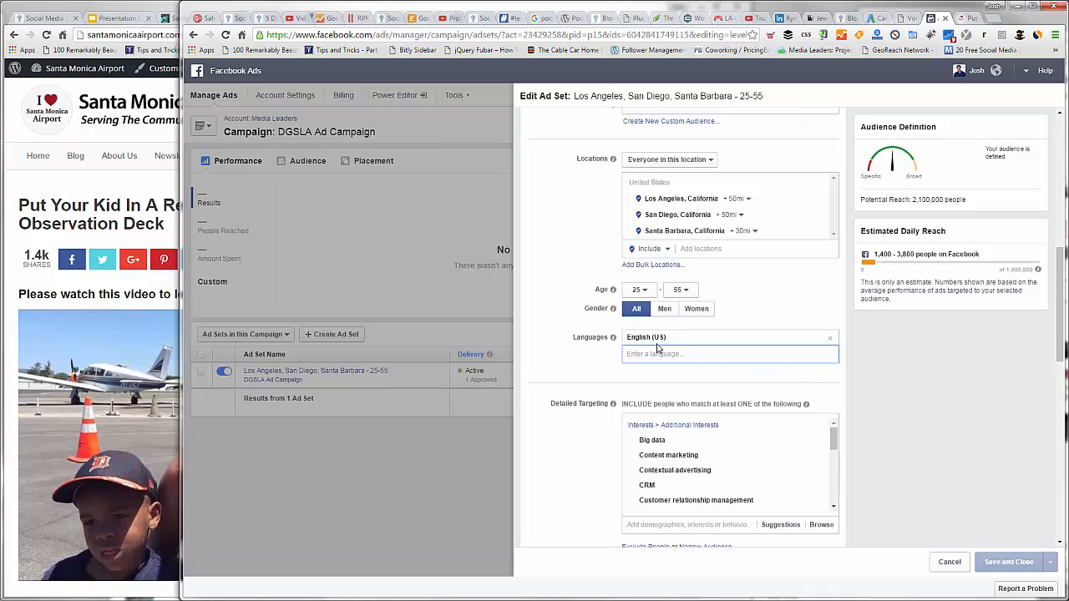
pyautogui.scroll(-3, 657, 348)
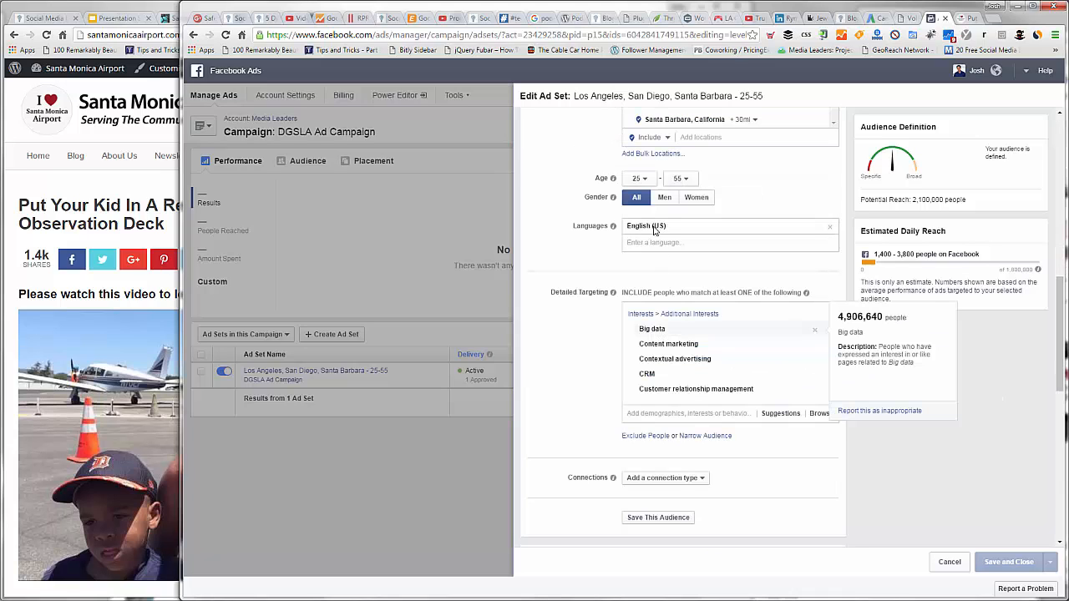
pyautogui.moveTo(614, 230)
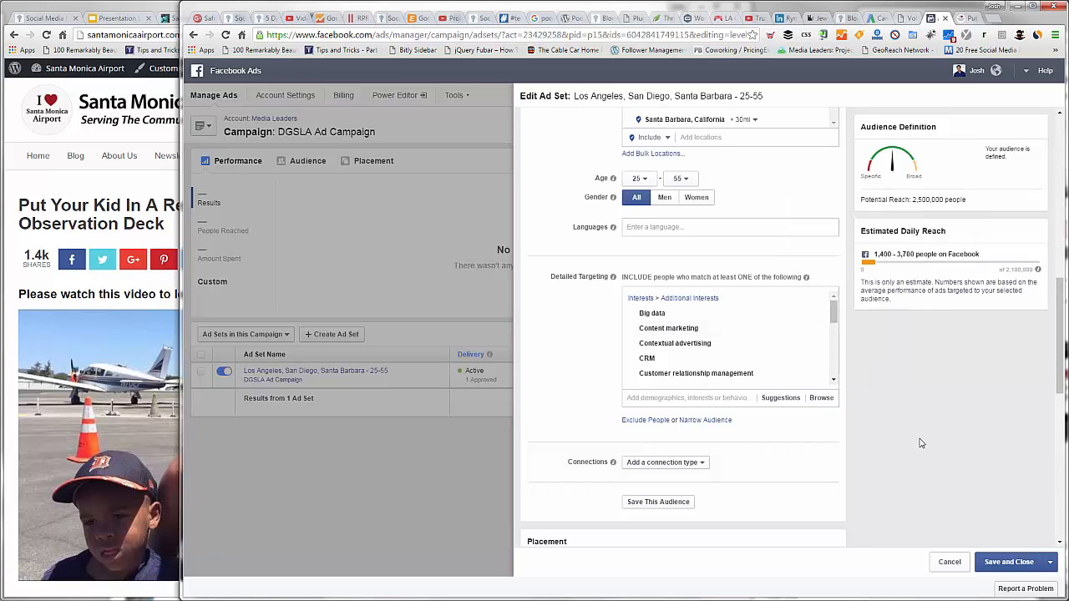
# Step: Turn off the Mobile News Feed placement, keeping Desktop News Feed and Desktop Right Column selected
pyautogui.scroll(-1, 919, 443)
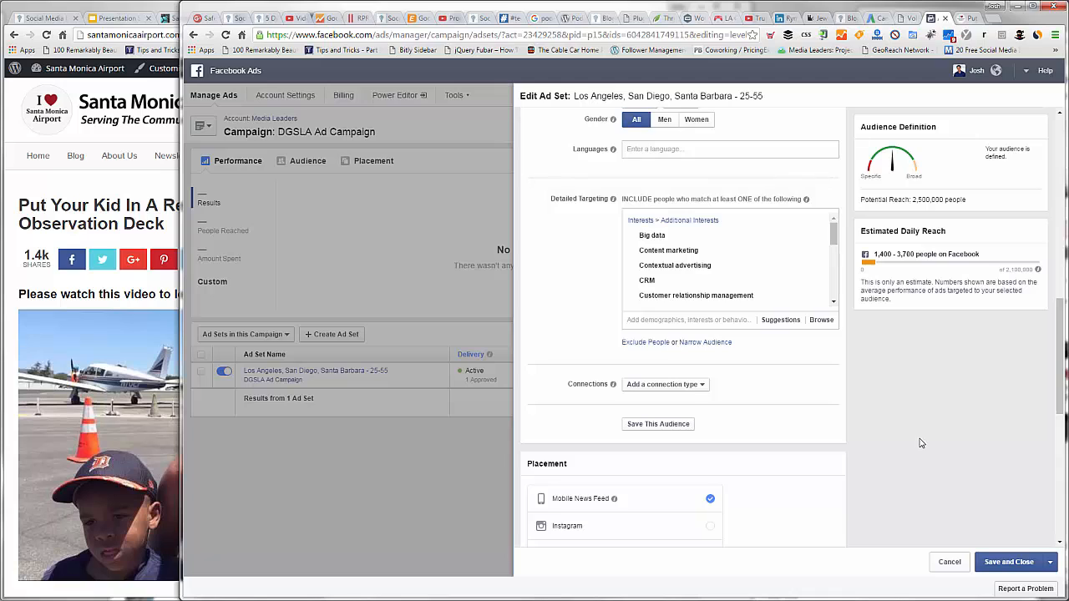
pyautogui.scroll(-1, 809, 430)
pyautogui.scroll(-1, 760, 421)
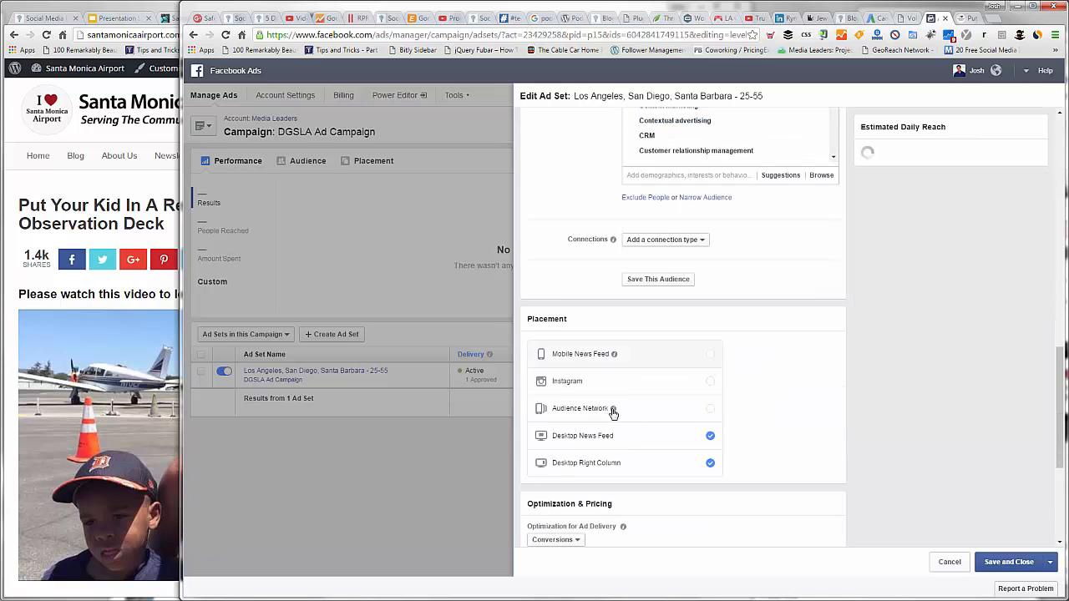
pyautogui.moveTo(614, 414)
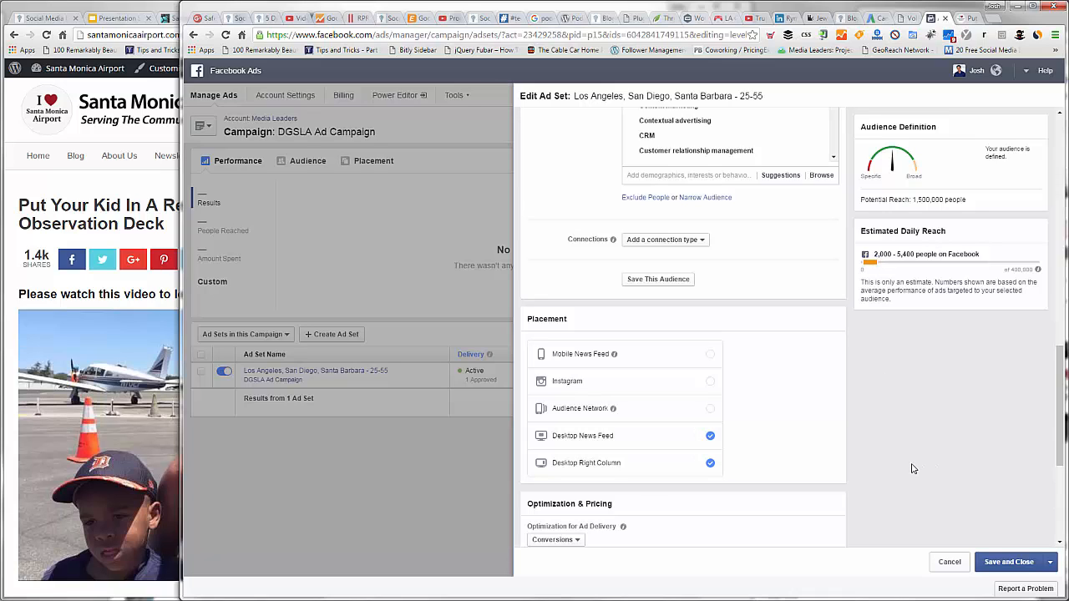
# Step: Set the ad set's optimization for ad delivery to Link Clicks to Your Website
pyautogui.scroll(-2, 623, 350)
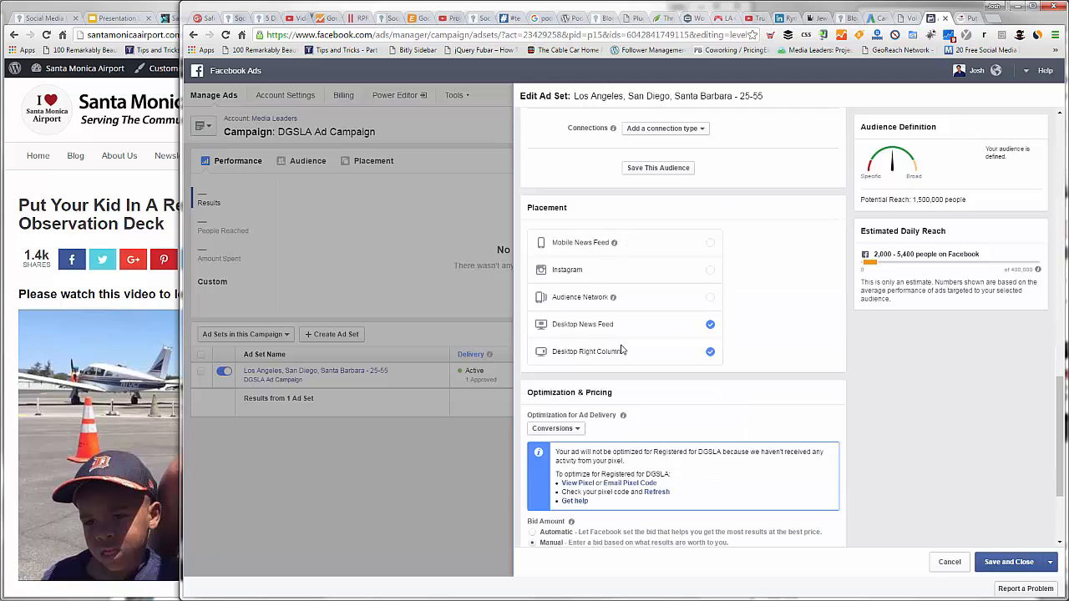
pyautogui.scroll(-2, 564, 319)
pyautogui.click(564, 319)
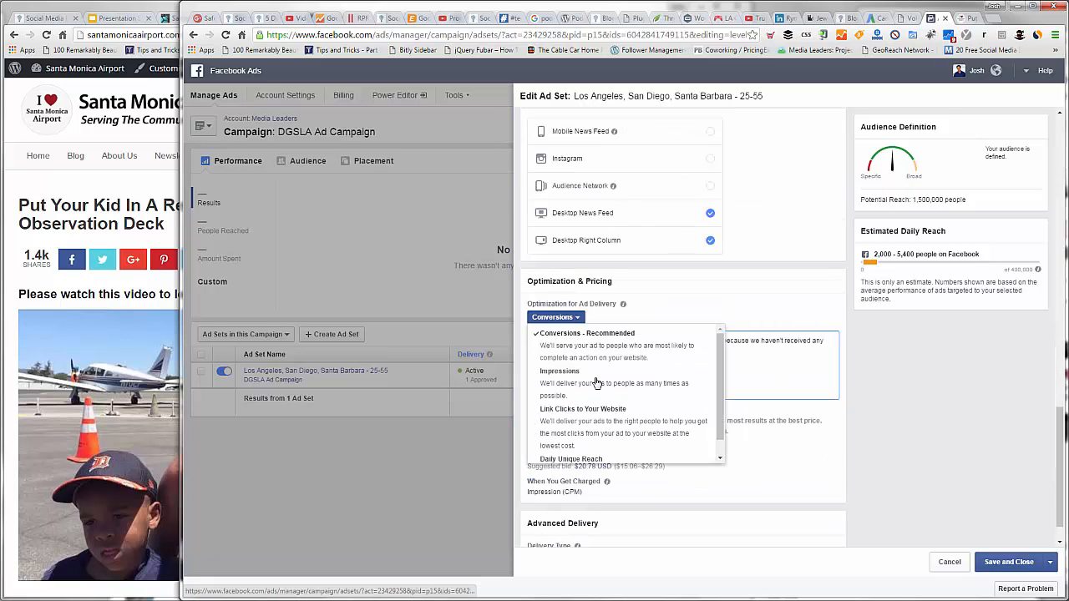
pyautogui.click(604, 427)
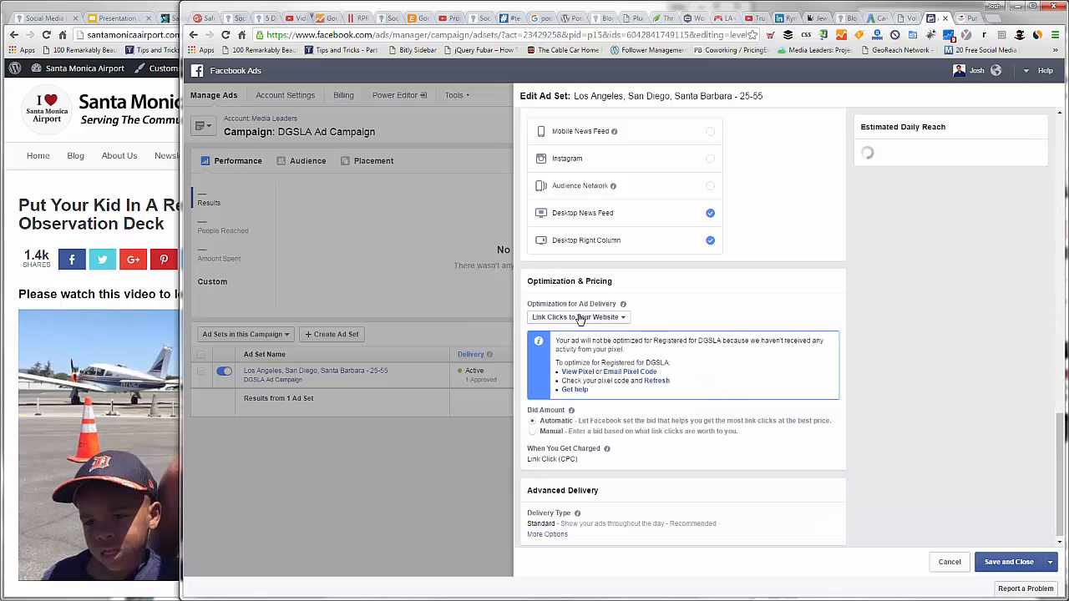
pyautogui.click(580, 319)
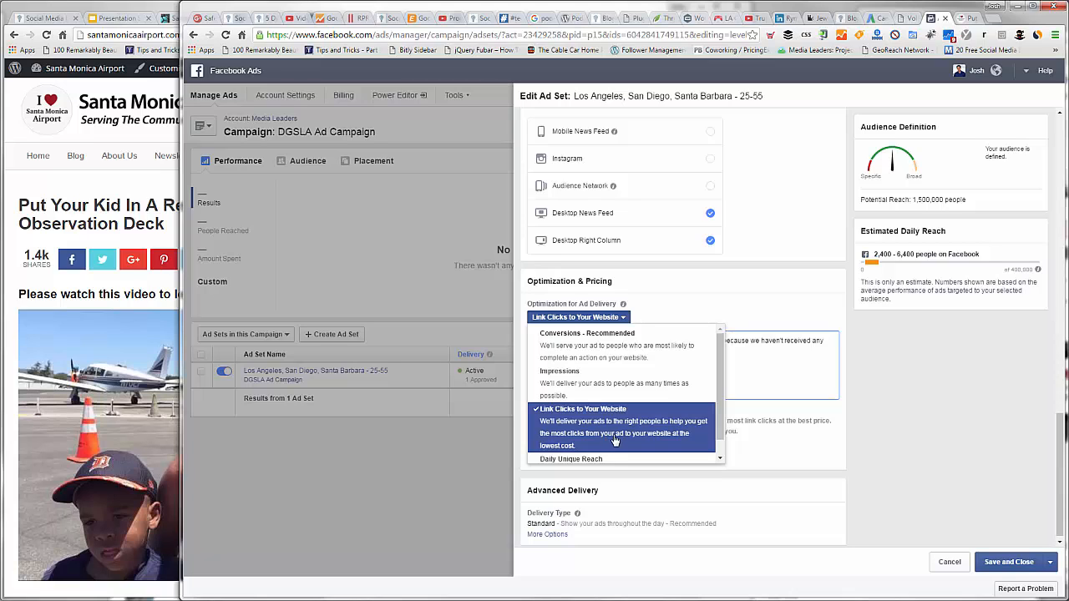
pyautogui.click(896, 405)
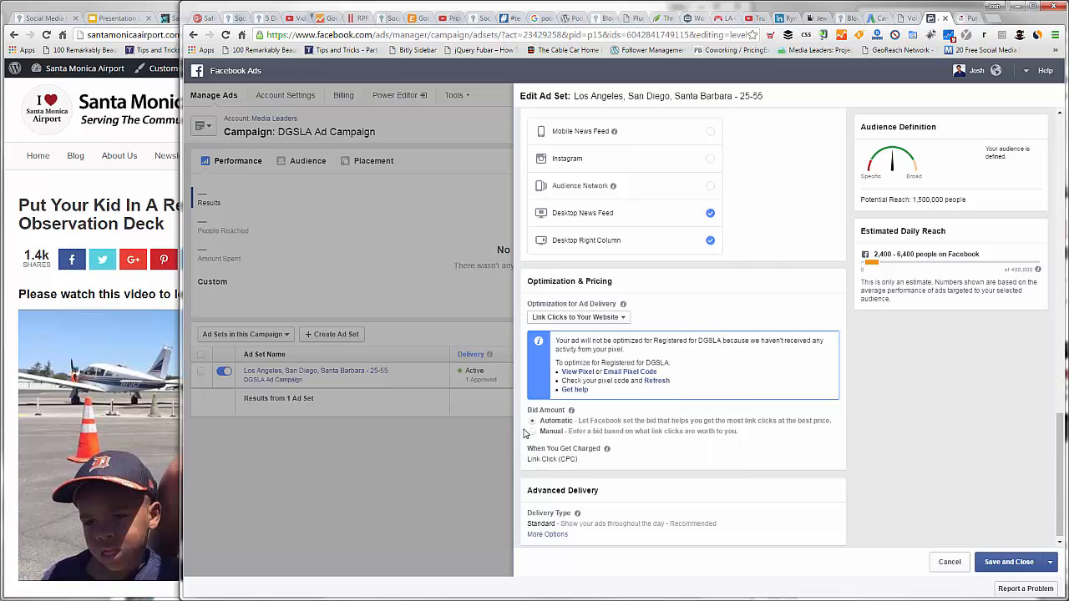
# Step: Switch the bid amount to Manual and set it to $2.50 per link click
pyautogui.click(532, 426)
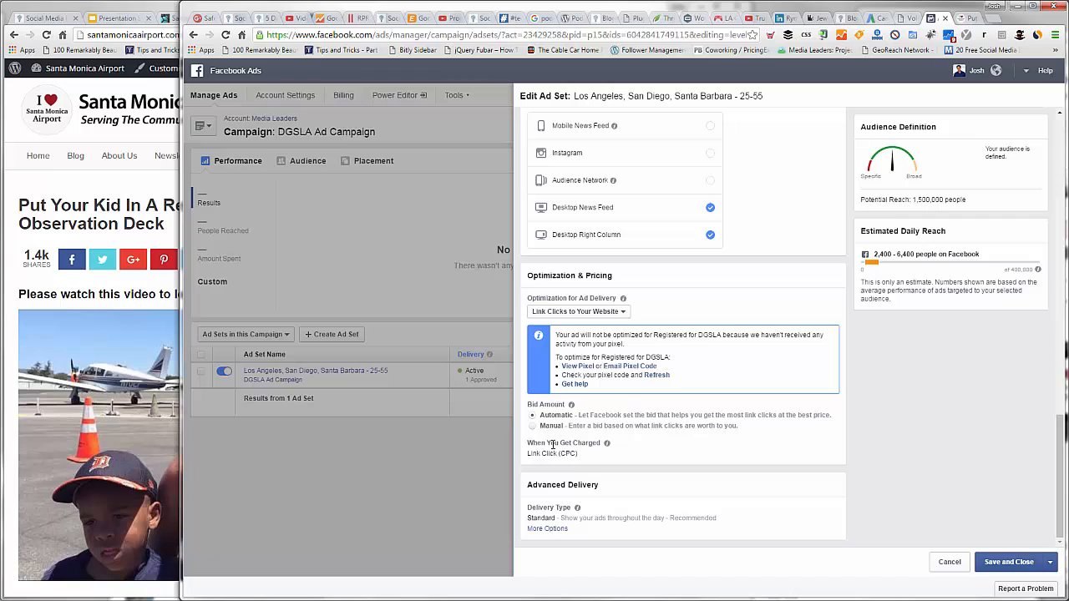
pyautogui.doubleClick(564, 445)
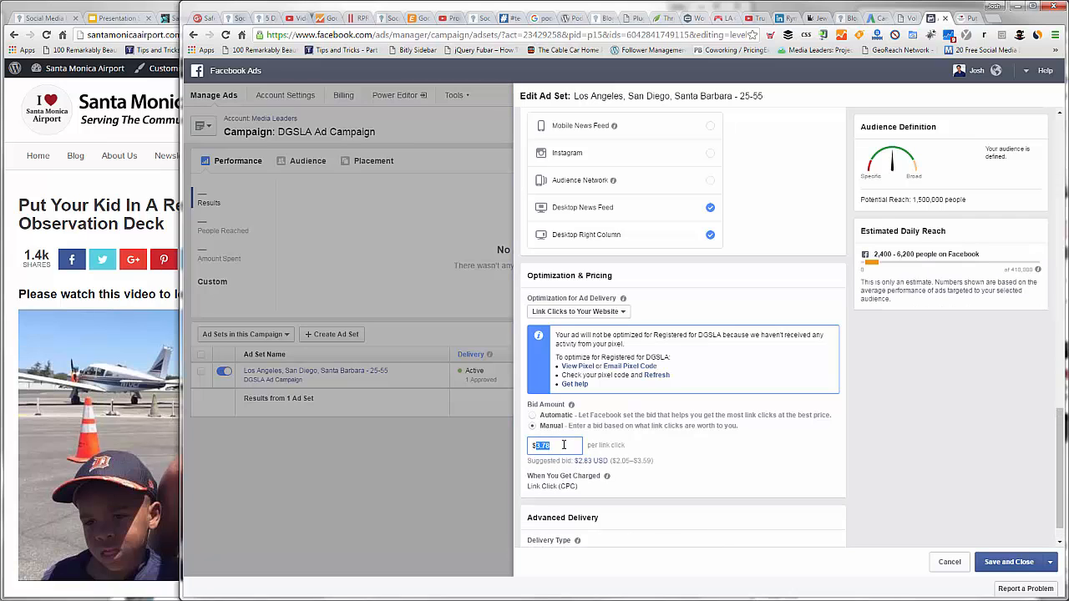
pyautogui.write('1')
pyautogui.press('Tab')
pyautogui.doubleClick(561, 445)
pyautogui.write('2')
pyautogui.press('BackSpace')
pyautogui.press('BackSpace')
pyautogui.write('2.5')
pyautogui.click(888, 432)
pyautogui.scroll(-1, 872, 426)
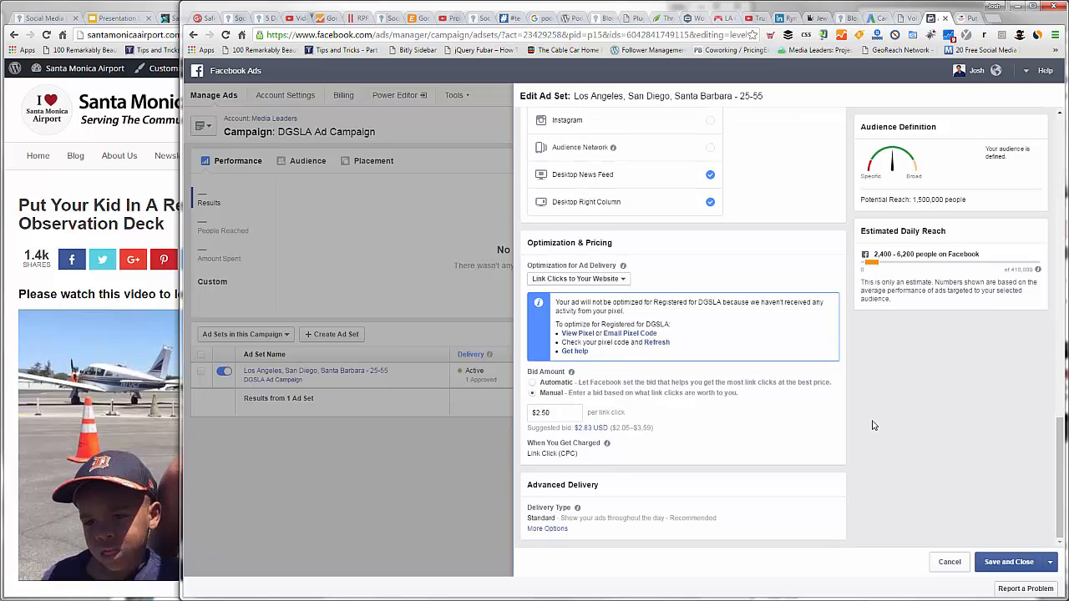
# Step: Check the ad set's placements and audience targeting once more, and save and close the edited ad set
pyautogui.scroll(3, 872, 426)
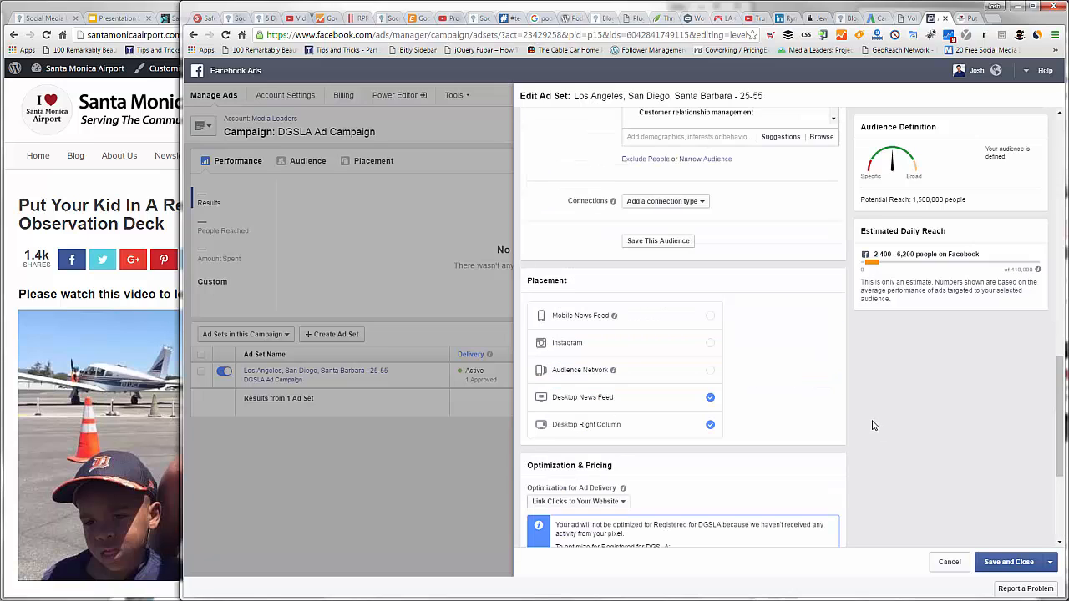
pyautogui.scroll(3, 872, 425)
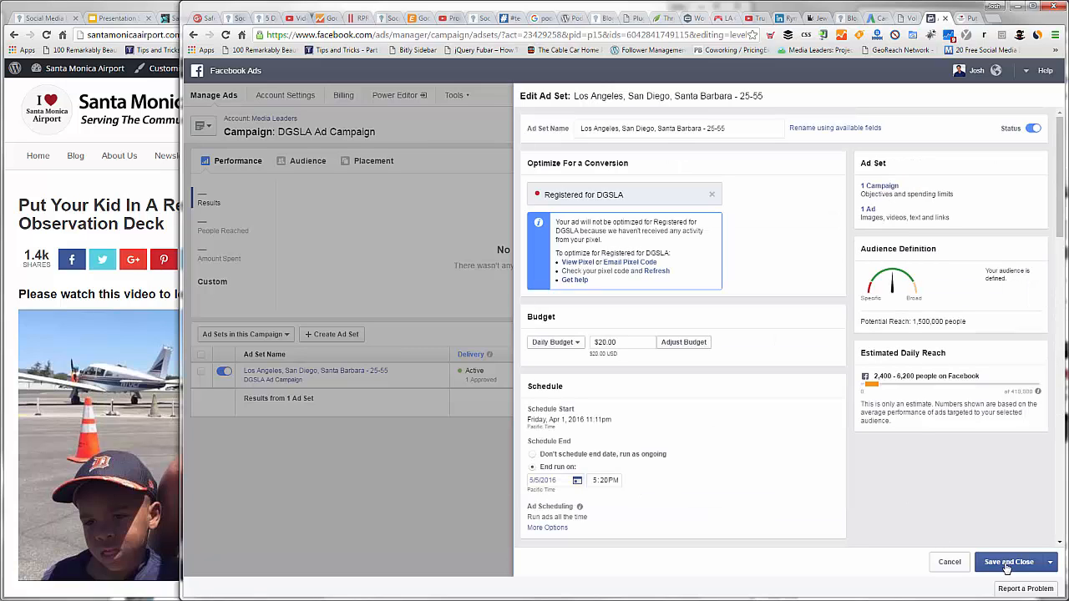
pyautogui.scroll(-5, 914, 424)
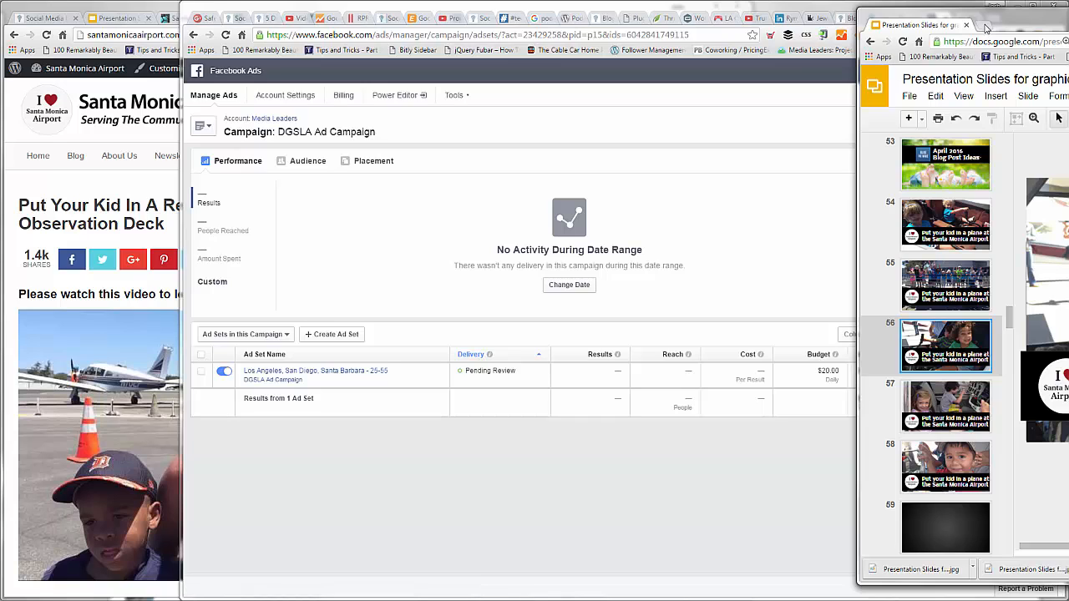
# Step: Open medialeaders.com in a new tab of the slides window, view its homepage maximized and move the window aside
pyautogui.click(985, 27)
pyautogui.write('me')
pyautogui.press('Return')
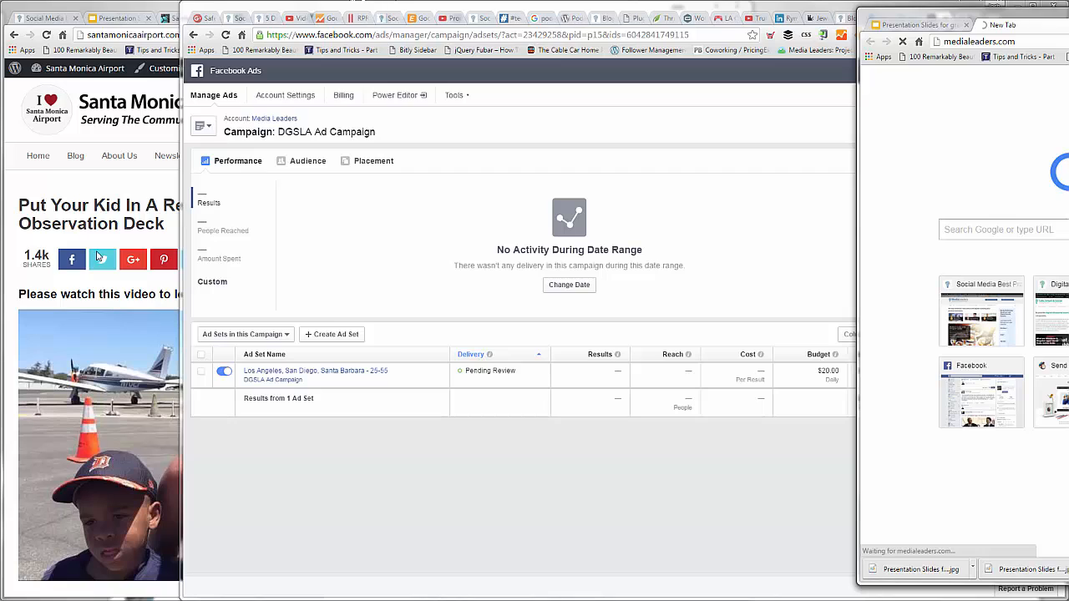
pyautogui.press('super+Up')
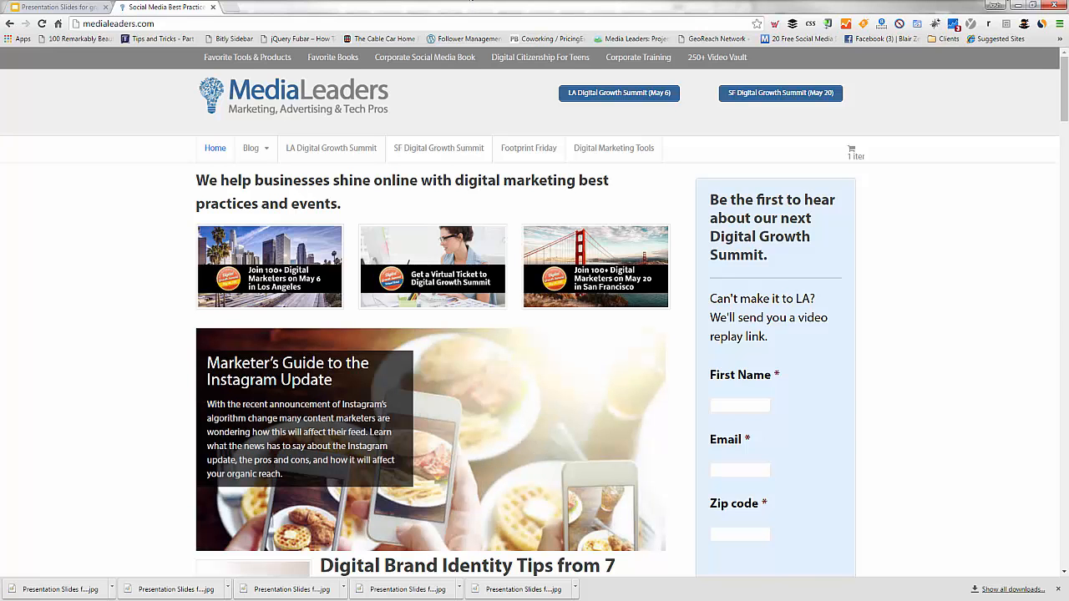
pyautogui.moveTo(470, 1); pyautogui.dragTo(1068, 5)
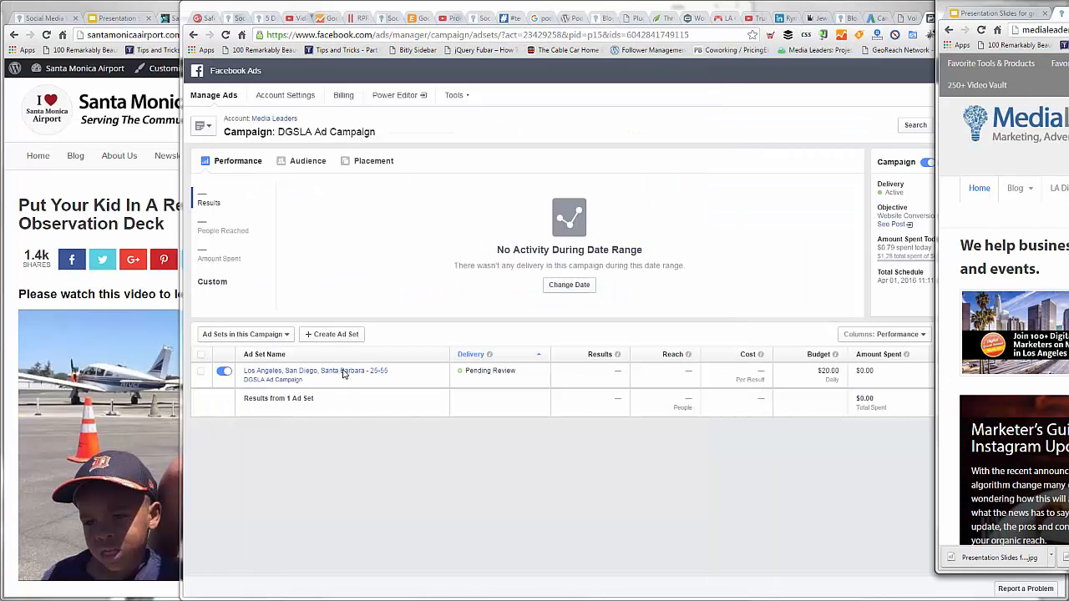
# Step: Open the Los Angeles, San Diego, Santa Barbara ad set and bring up its digital-growth-summit ad for editing
pyautogui.click(342, 373)
pyautogui.click(317, 375)
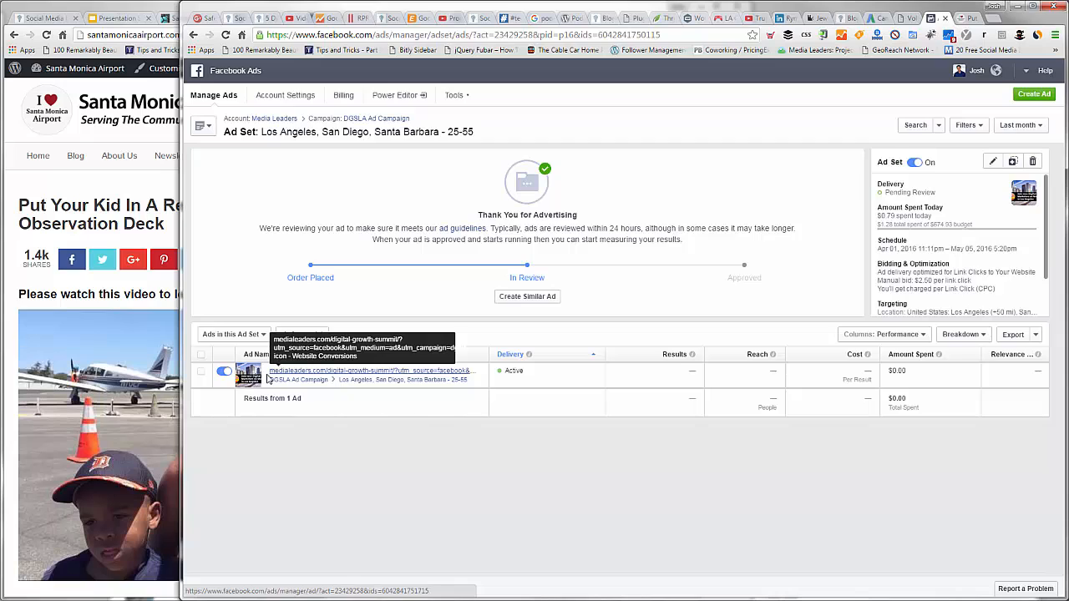
pyautogui.click(336, 370)
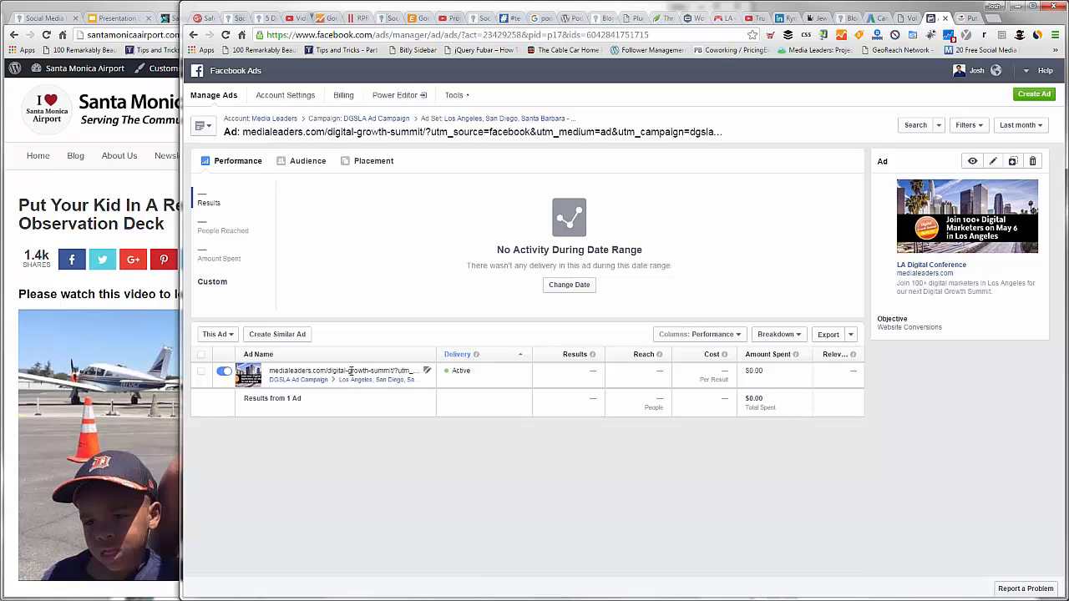
pyautogui.click(427, 371)
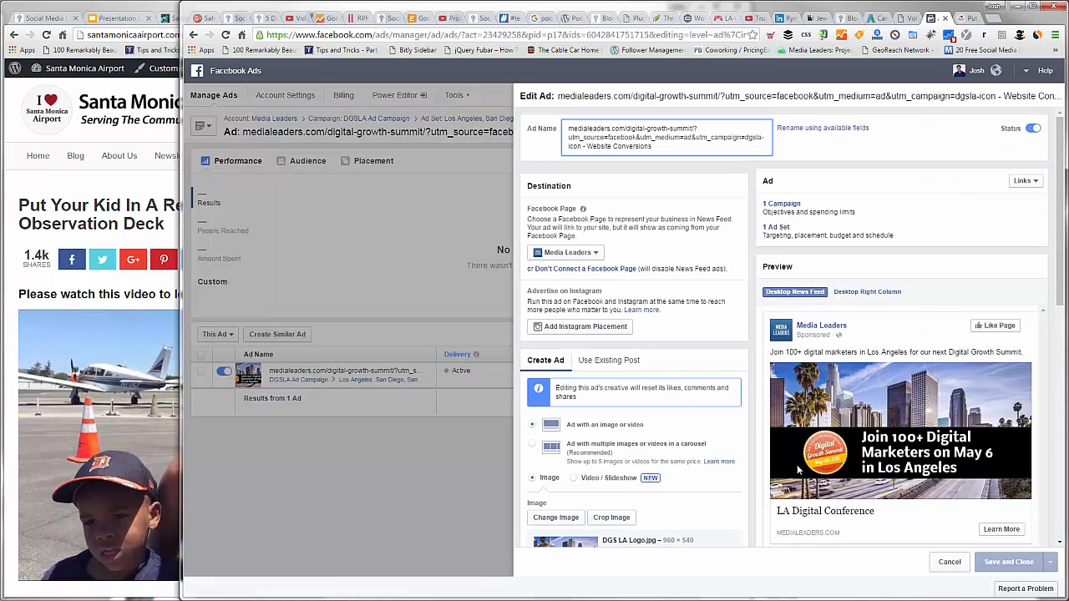
# Step: Review the ad's Facebook page, image, website URL with its utm tags and news feed preview, and close the editor without saving
pyautogui.scroll(-1, 781, 459)
pyautogui.scroll(-1, 873, 460)
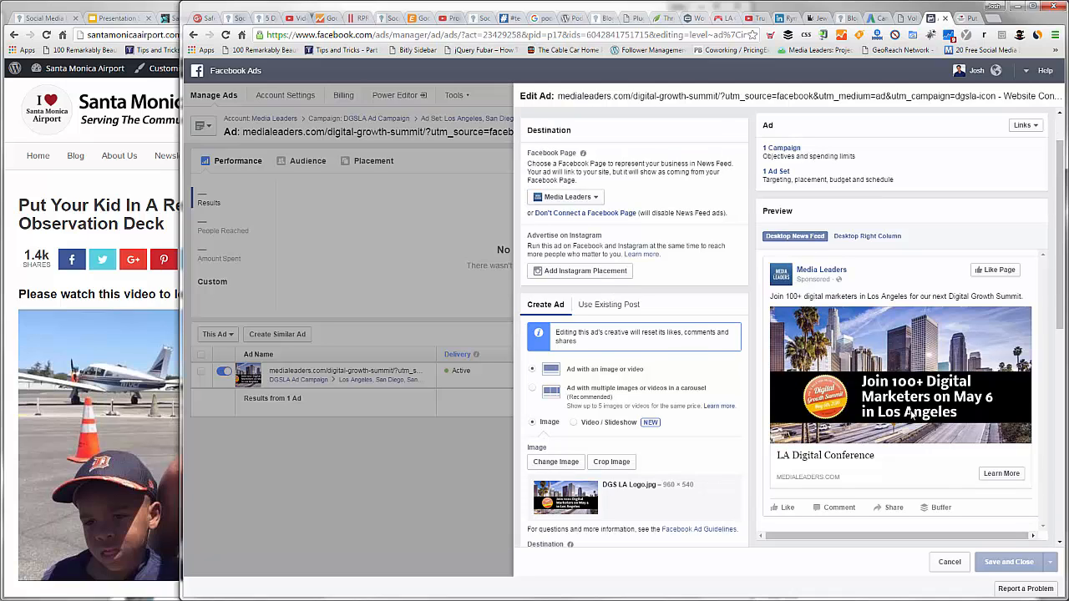
pyautogui.scroll(-3, 912, 415)
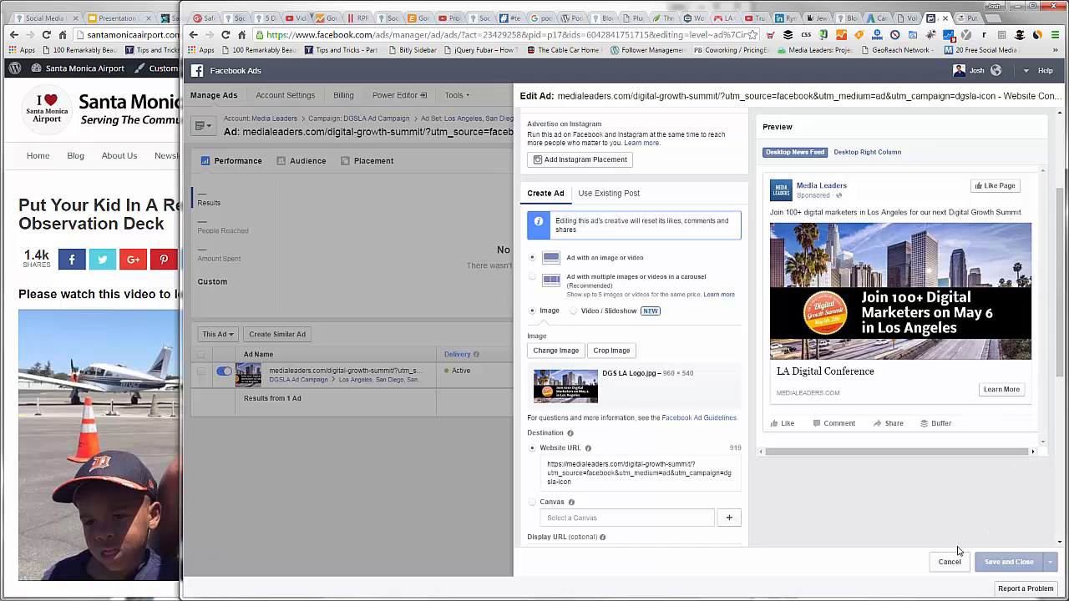
pyautogui.click(441, 496)
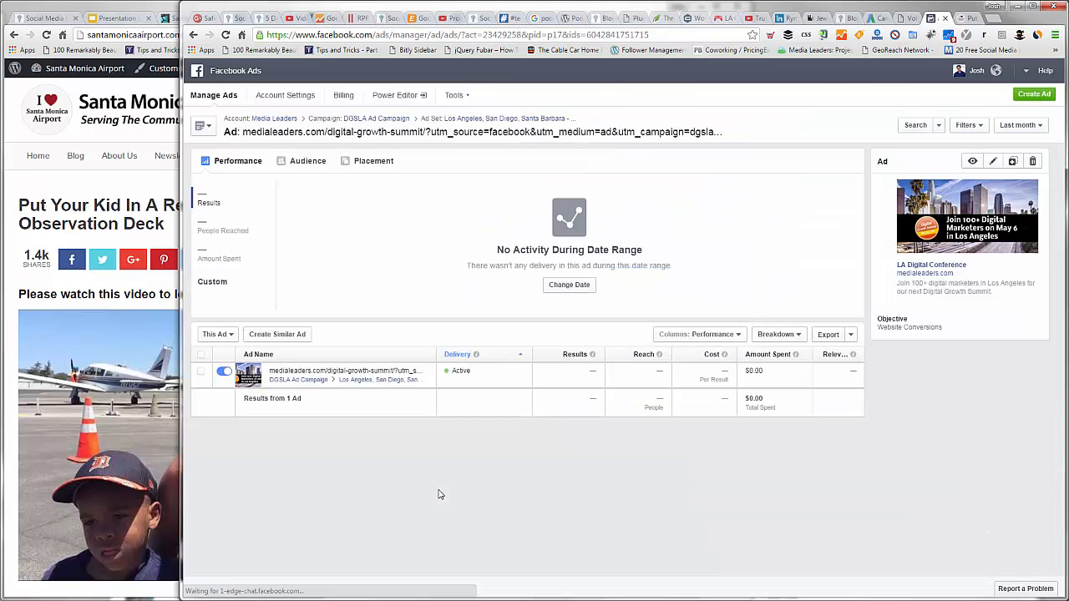